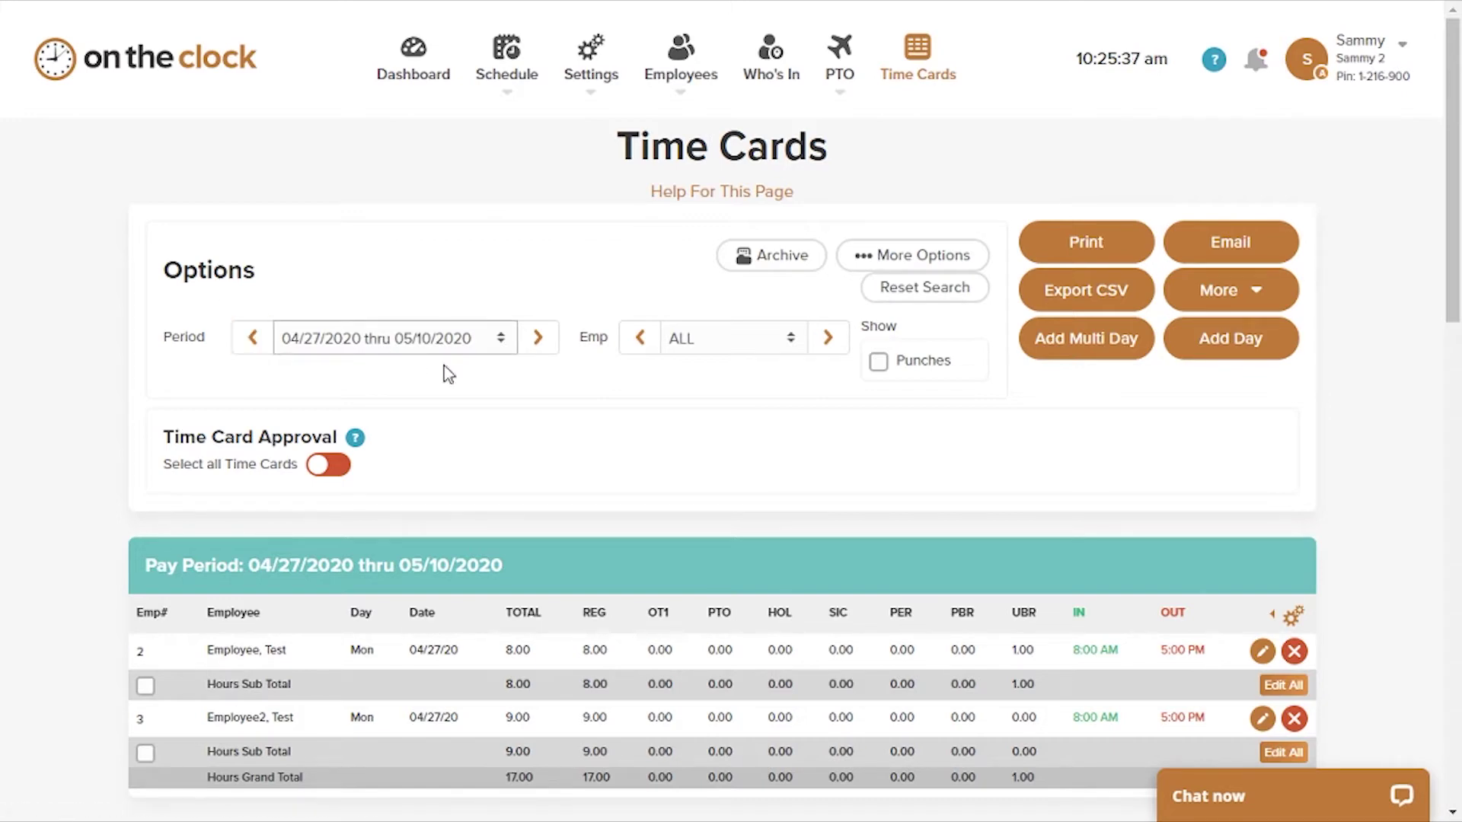
Show time cards for all employees for the 04/27/2020 thru 05/10/2020 pay period
{"action": "left_click", "coordinate": [800, 340]}
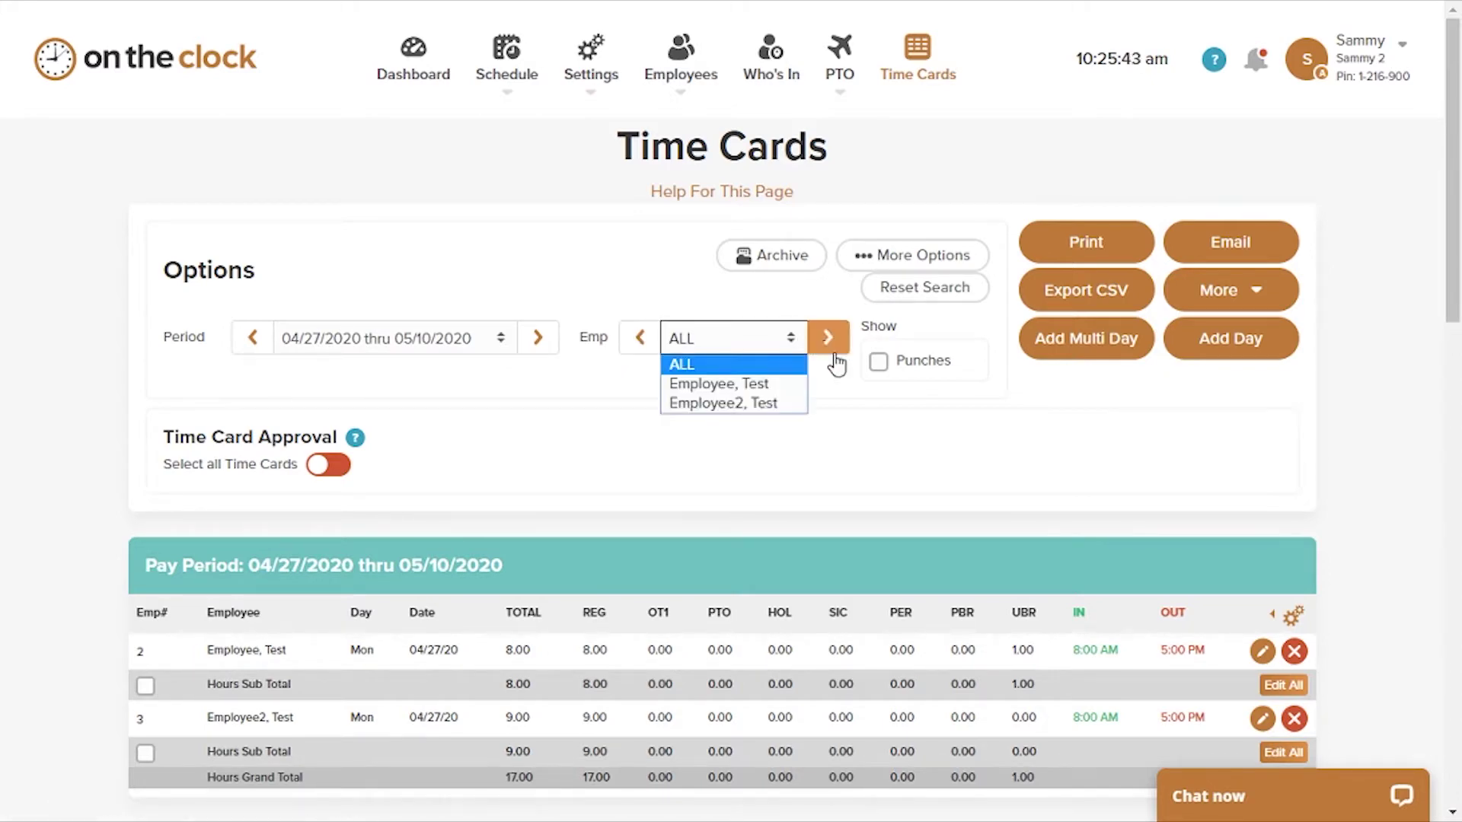
Keep ALL employees selected and reveal the Custom, Dept, Mgr and Job filter rows
{"action": "left_click", "coordinate": [845, 405]}
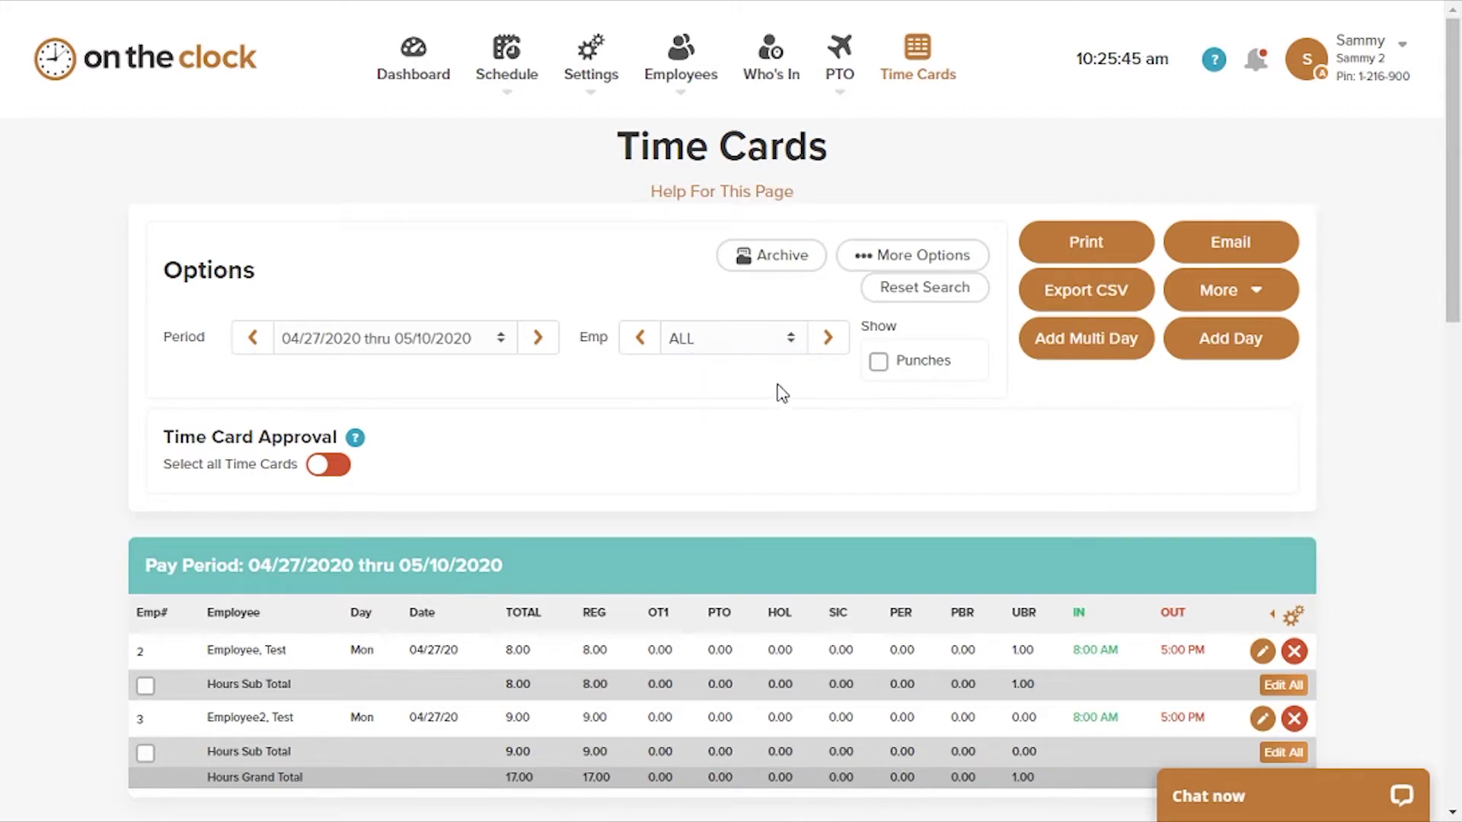
{"action": "left_click", "coordinate": [903, 258]}
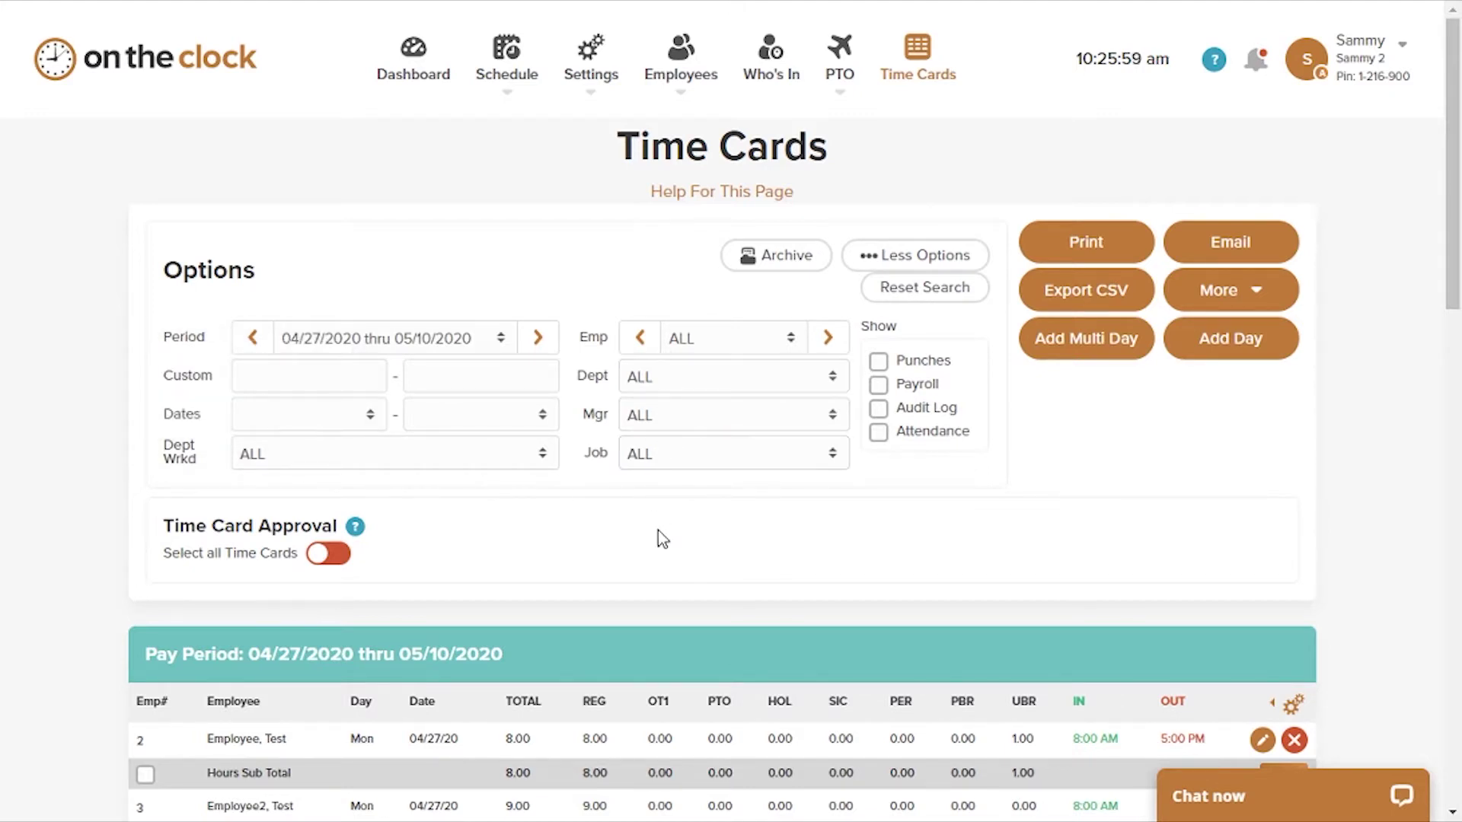
Apply a custom 4/13/2020 to 4/29/2020 date range, then reset to the standard pay period
{"action": "left_click", "coordinate": [348, 374]}
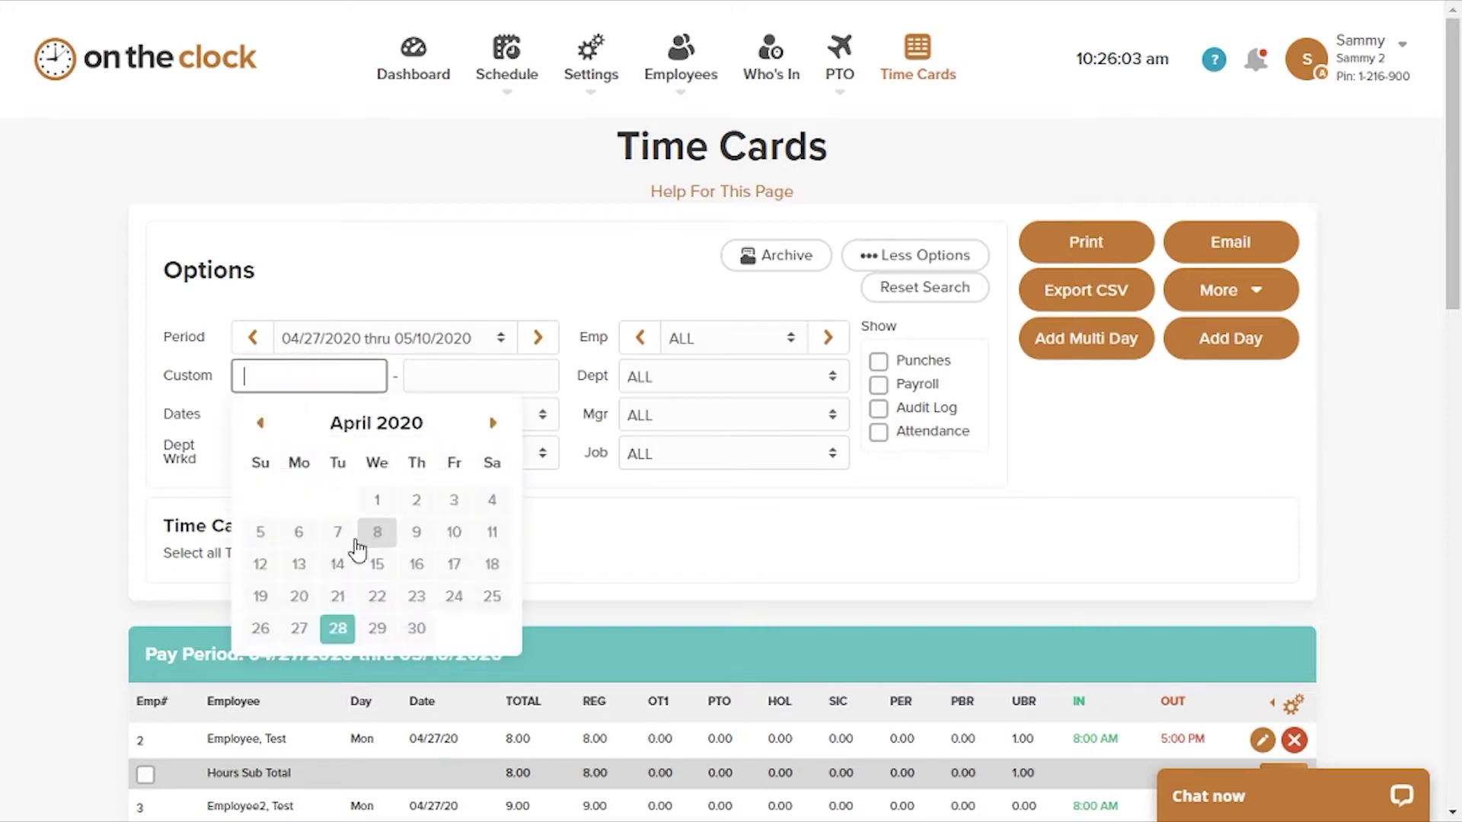
{"action": "left_click", "coordinate": [299, 564]}
{"action": "left_click", "coordinate": [447, 377]}
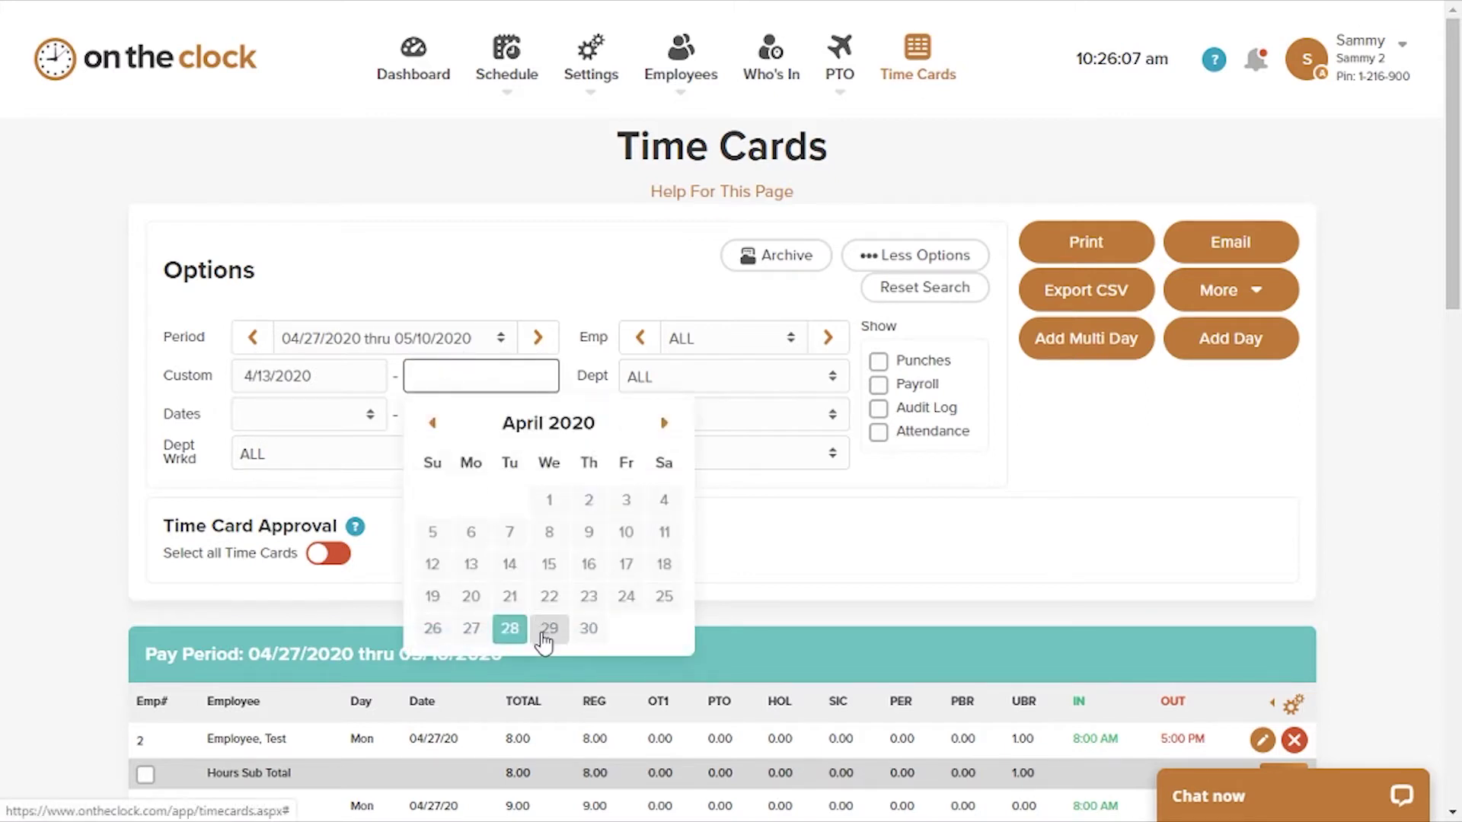
{"action": "left_click", "coordinate": [545, 632]}
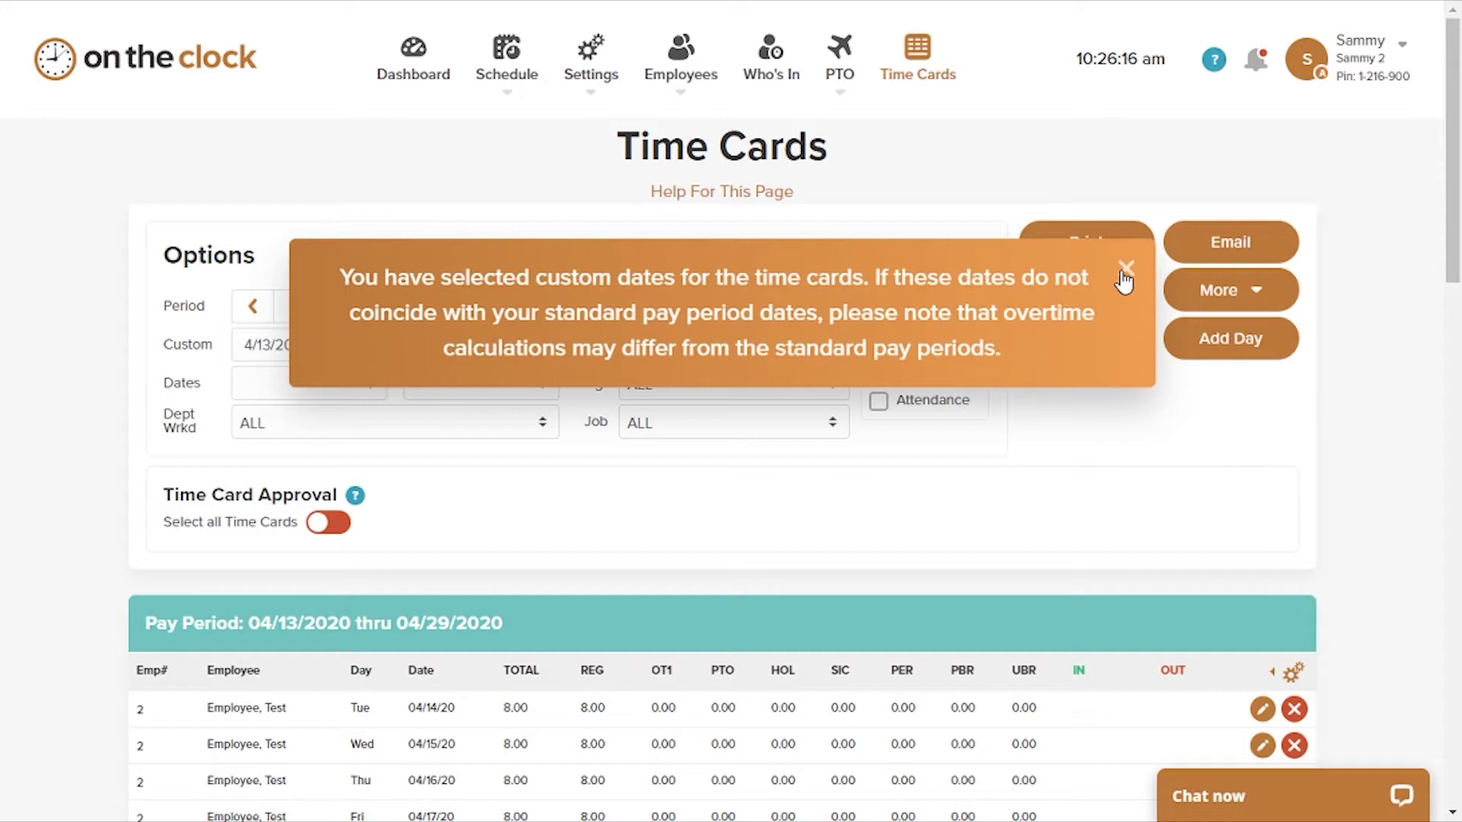
{"action": "left_click", "coordinate": [1124, 274]}
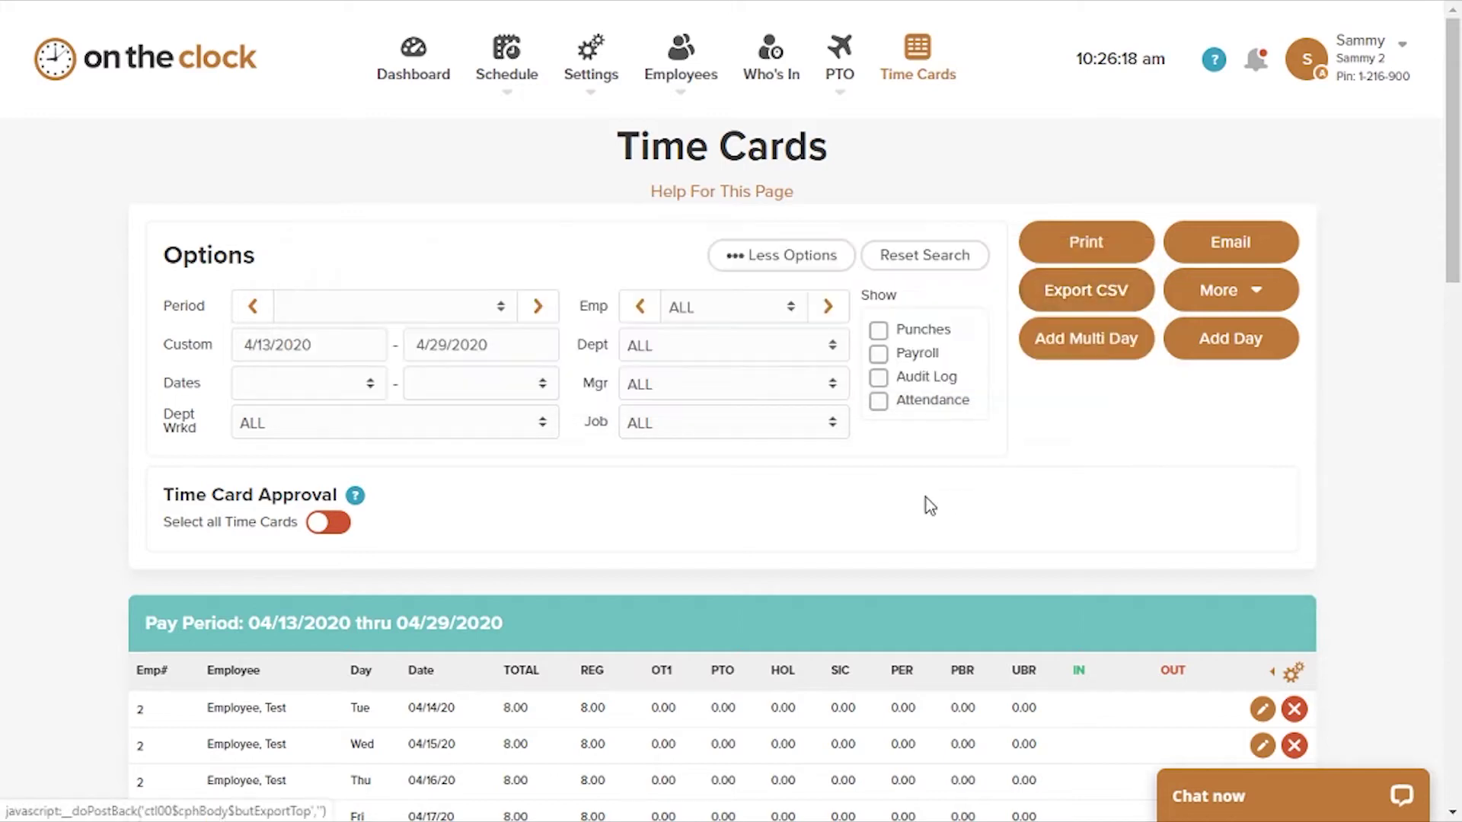
{"action": "left_click", "coordinate": [895, 259]}
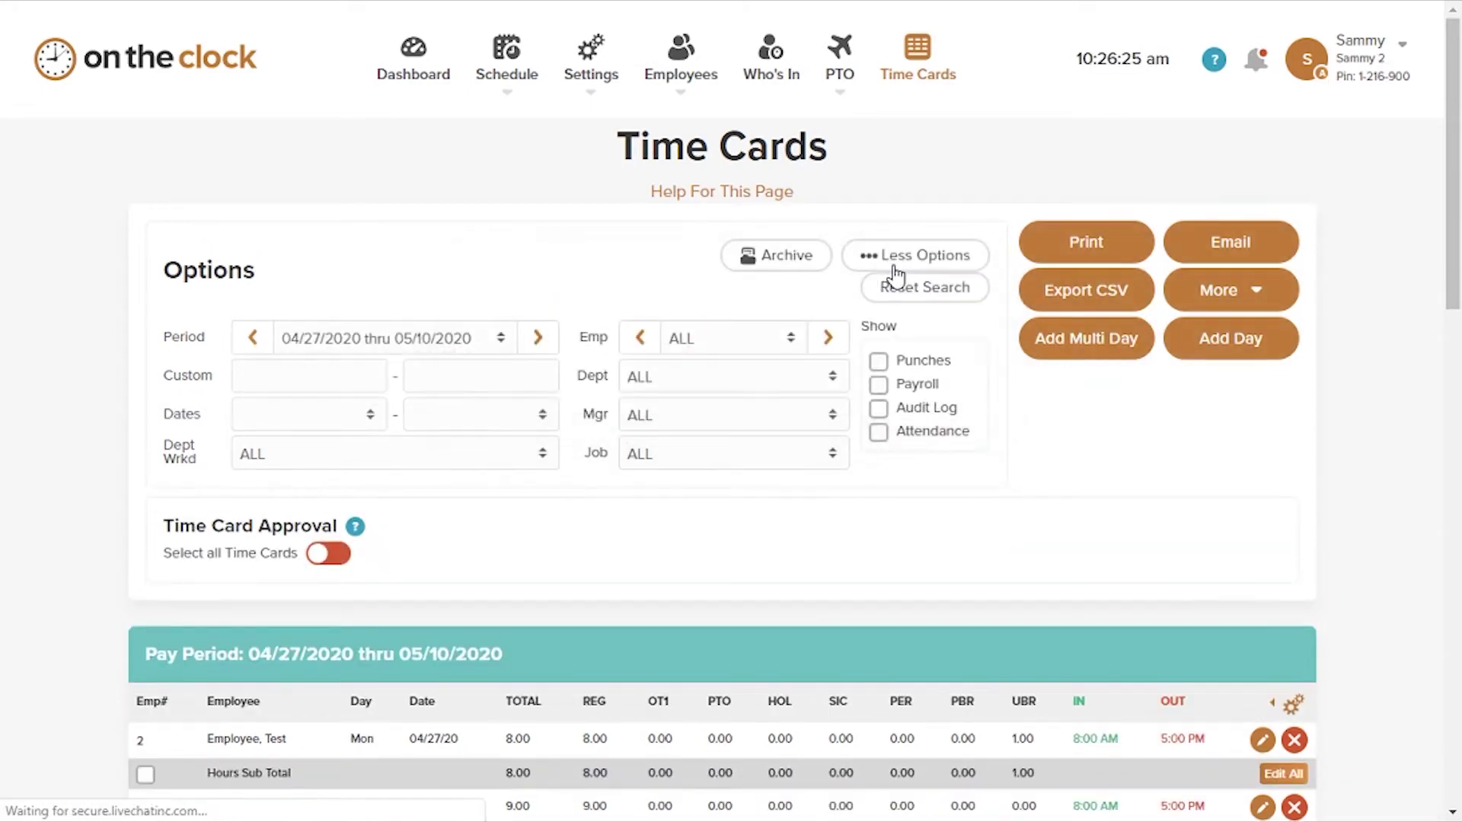
Open the first test employee's 4/27/2020 day for editing
{"action": "scroll", "coordinate": [1457, 288], "scroll_direction": "down", "scroll_amount": 2}
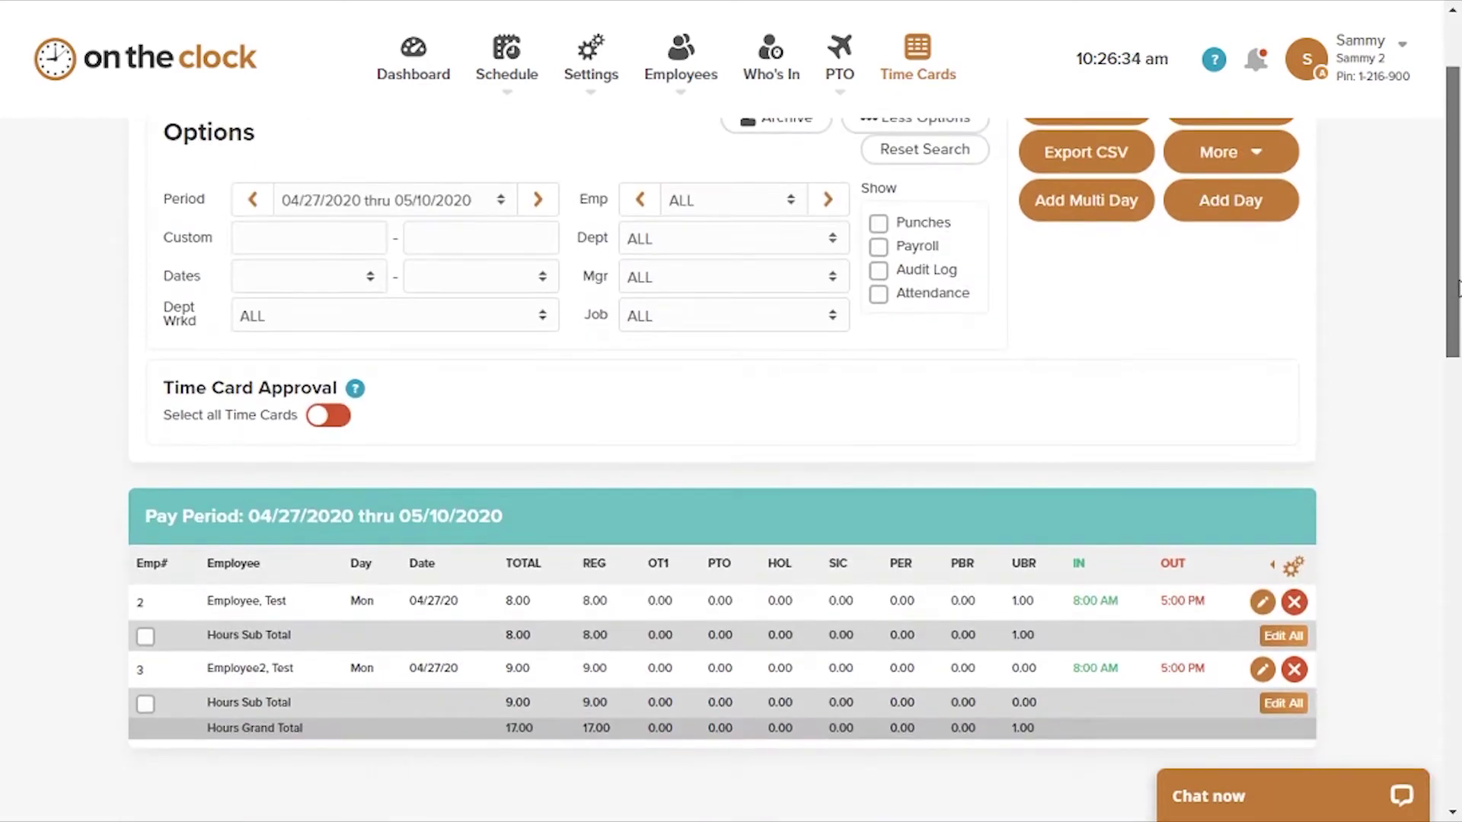
{"action": "left_click_drag", "start_coordinate": [1456, 287], "coordinate": [1456, 339]}
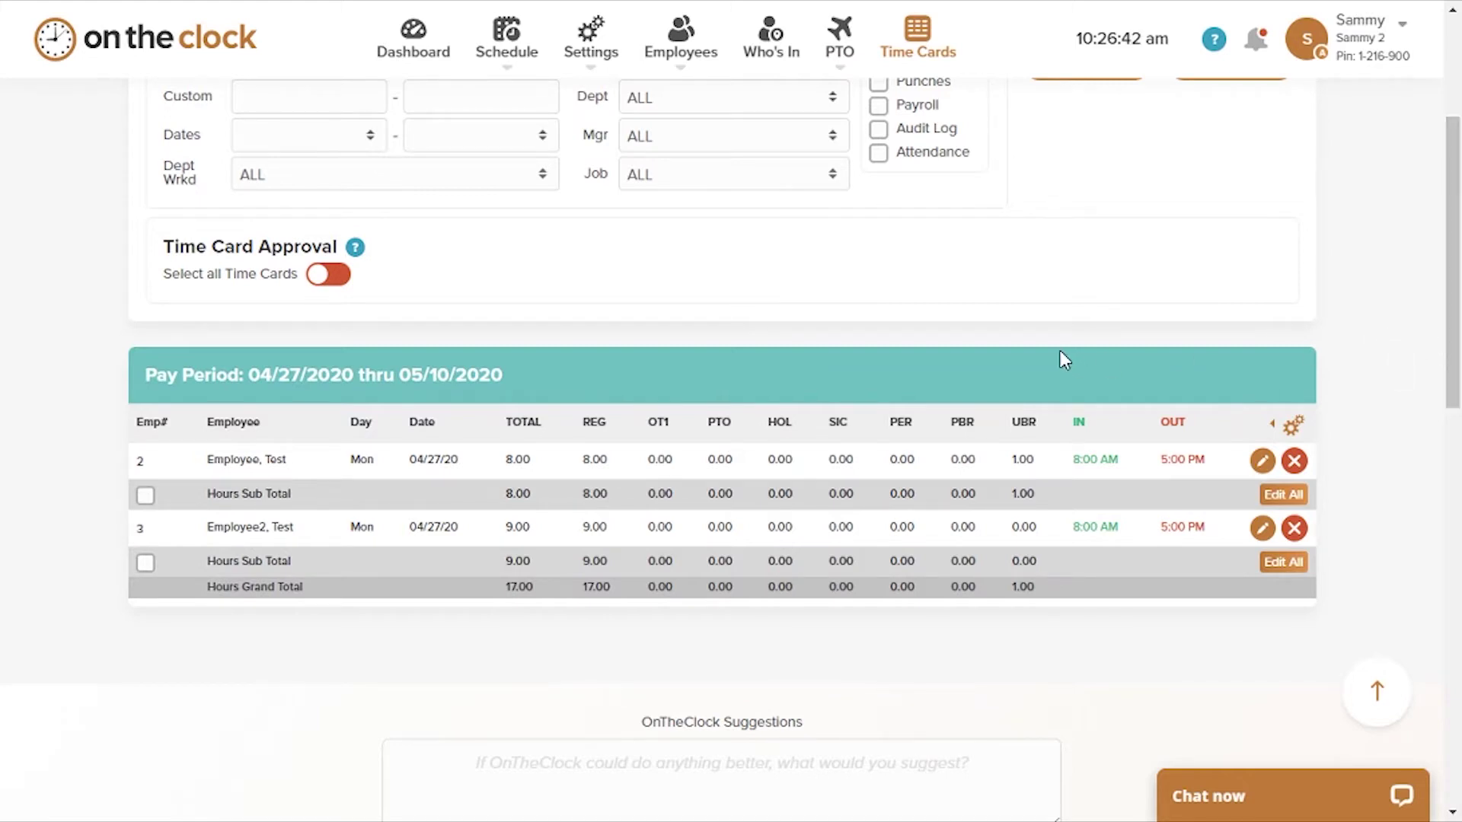
{"action": "left_click", "coordinate": [1257, 461]}
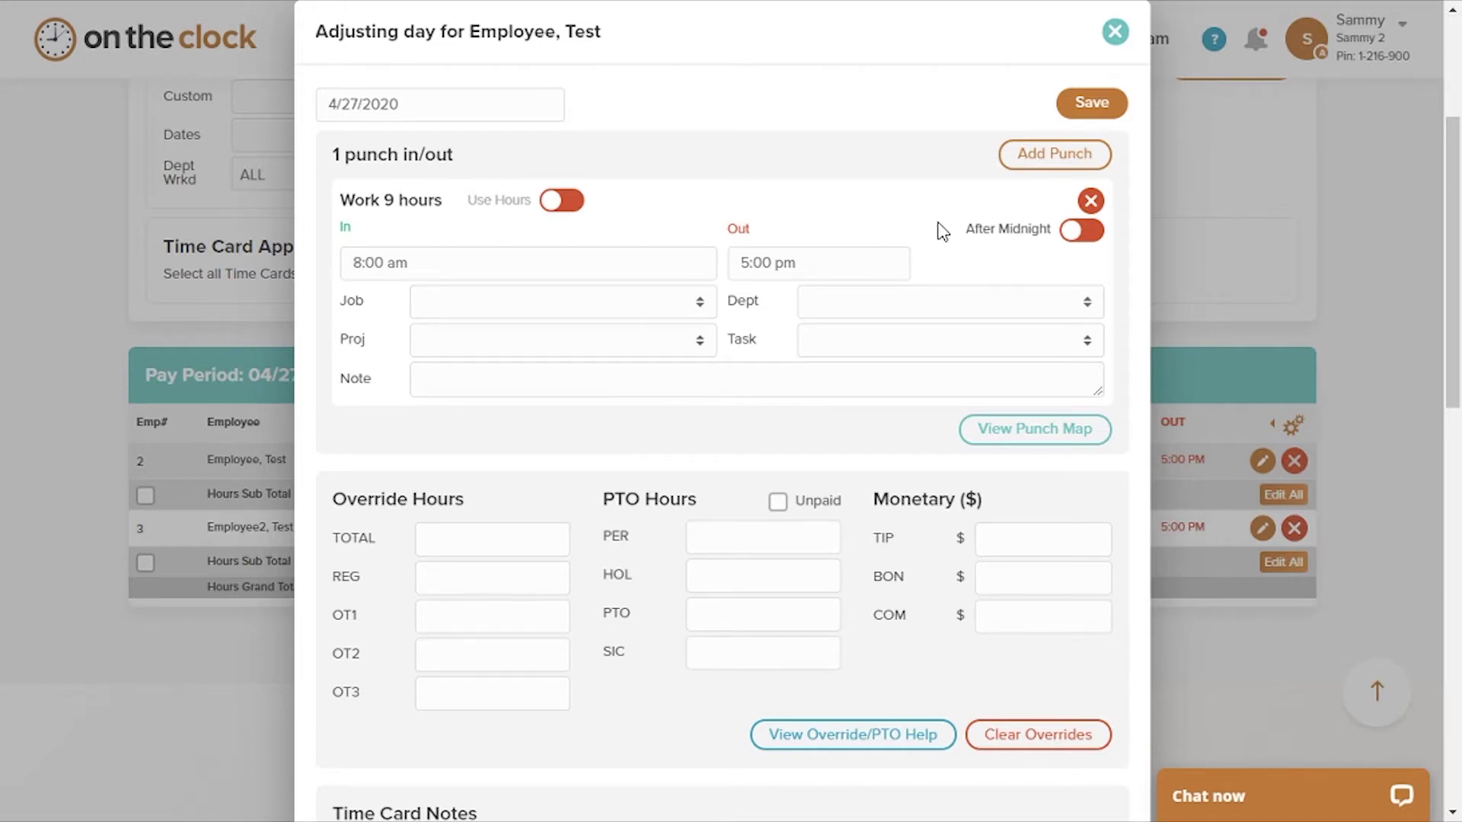
Add a second punch and change the first punch's clock-out to 12:00 pm
{"action": "left_click", "coordinate": [1020, 169]}
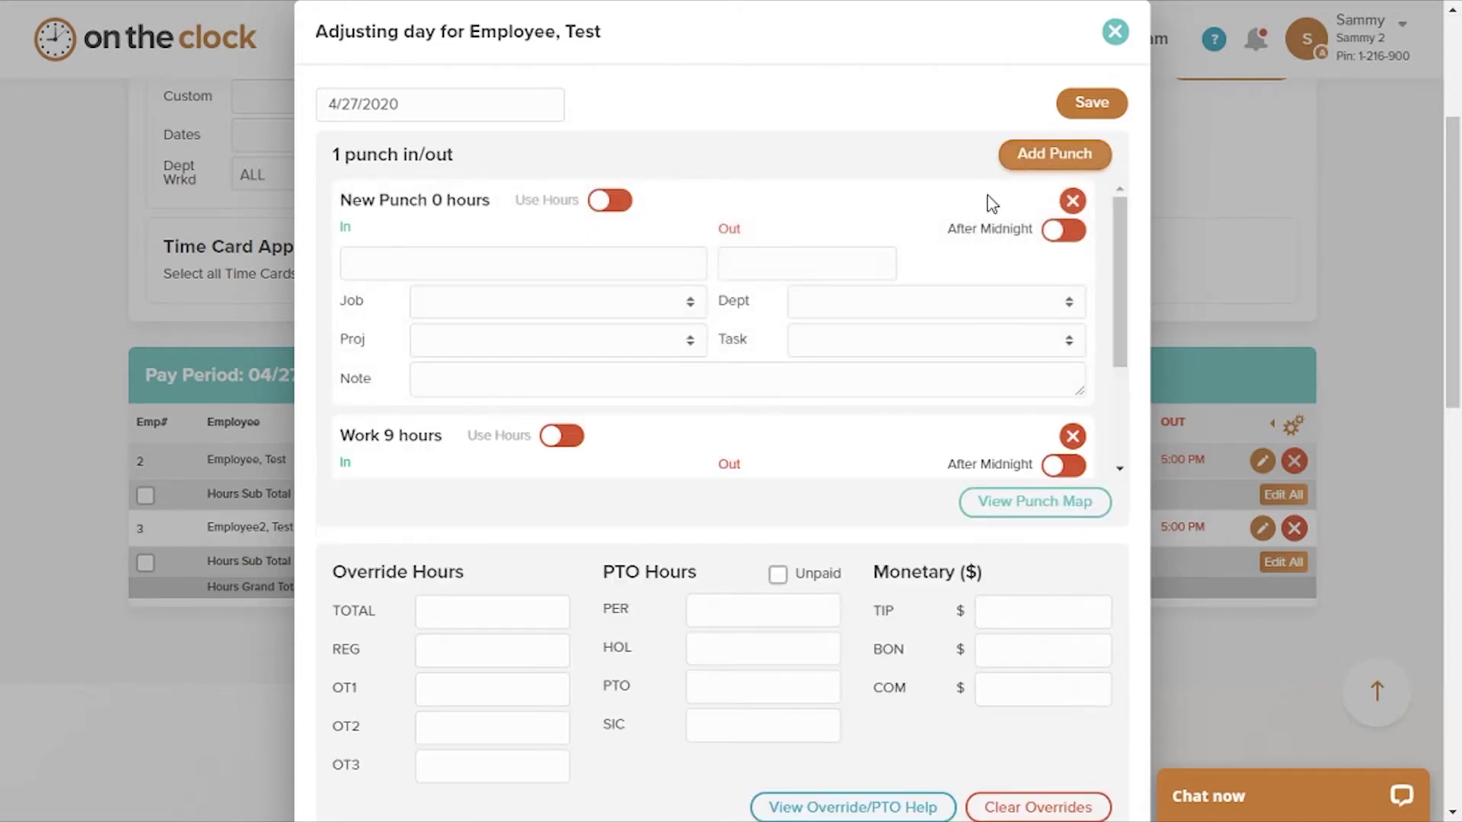
{"action": "left_click_drag", "start_coordinate": [1124, 263], "coordinate": [1124, 324]}
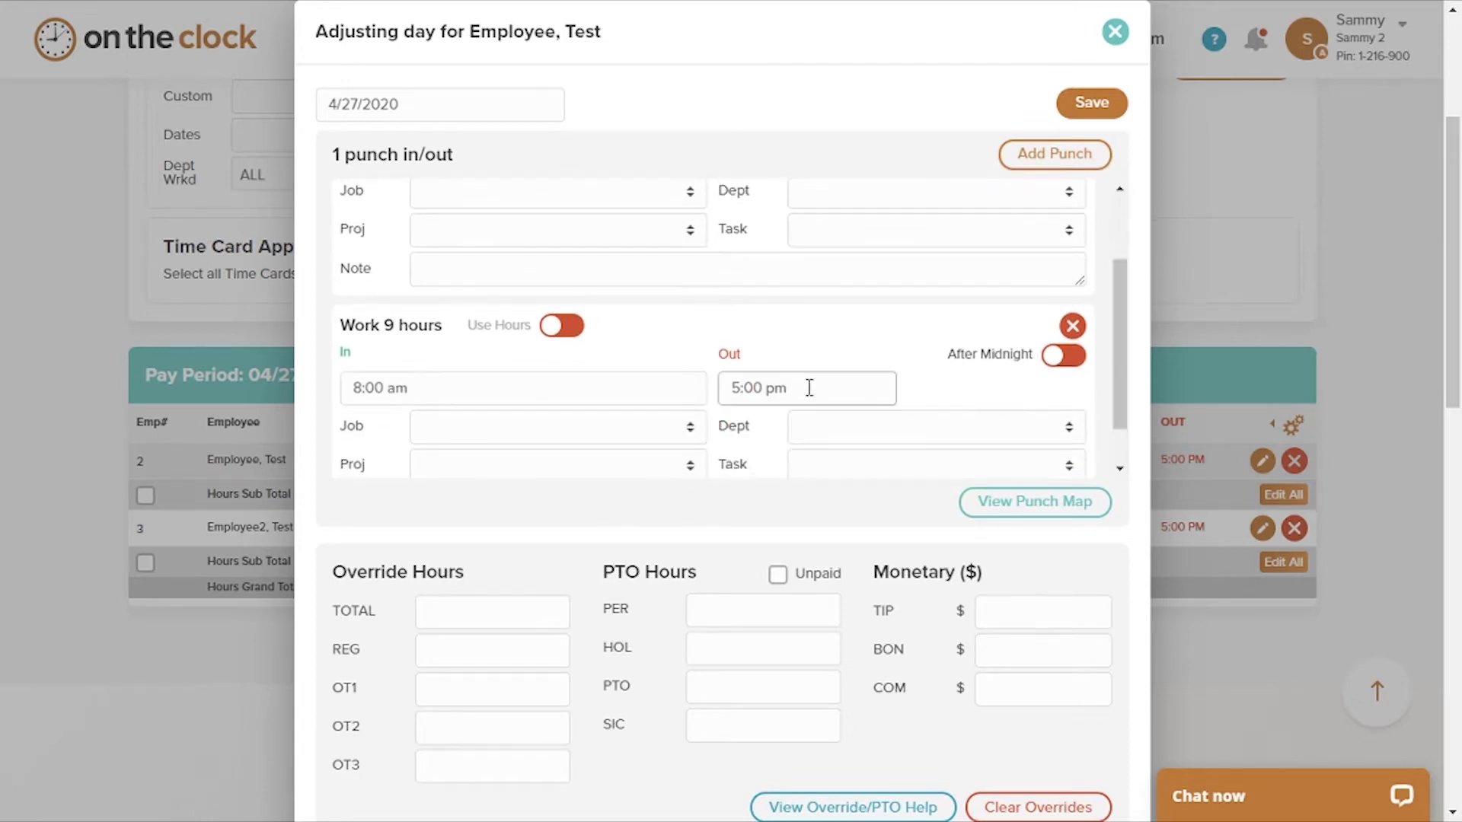
{"action": "left_click_drag", "start_coordinate": [805, 385], "coordinate": [680, 415]}
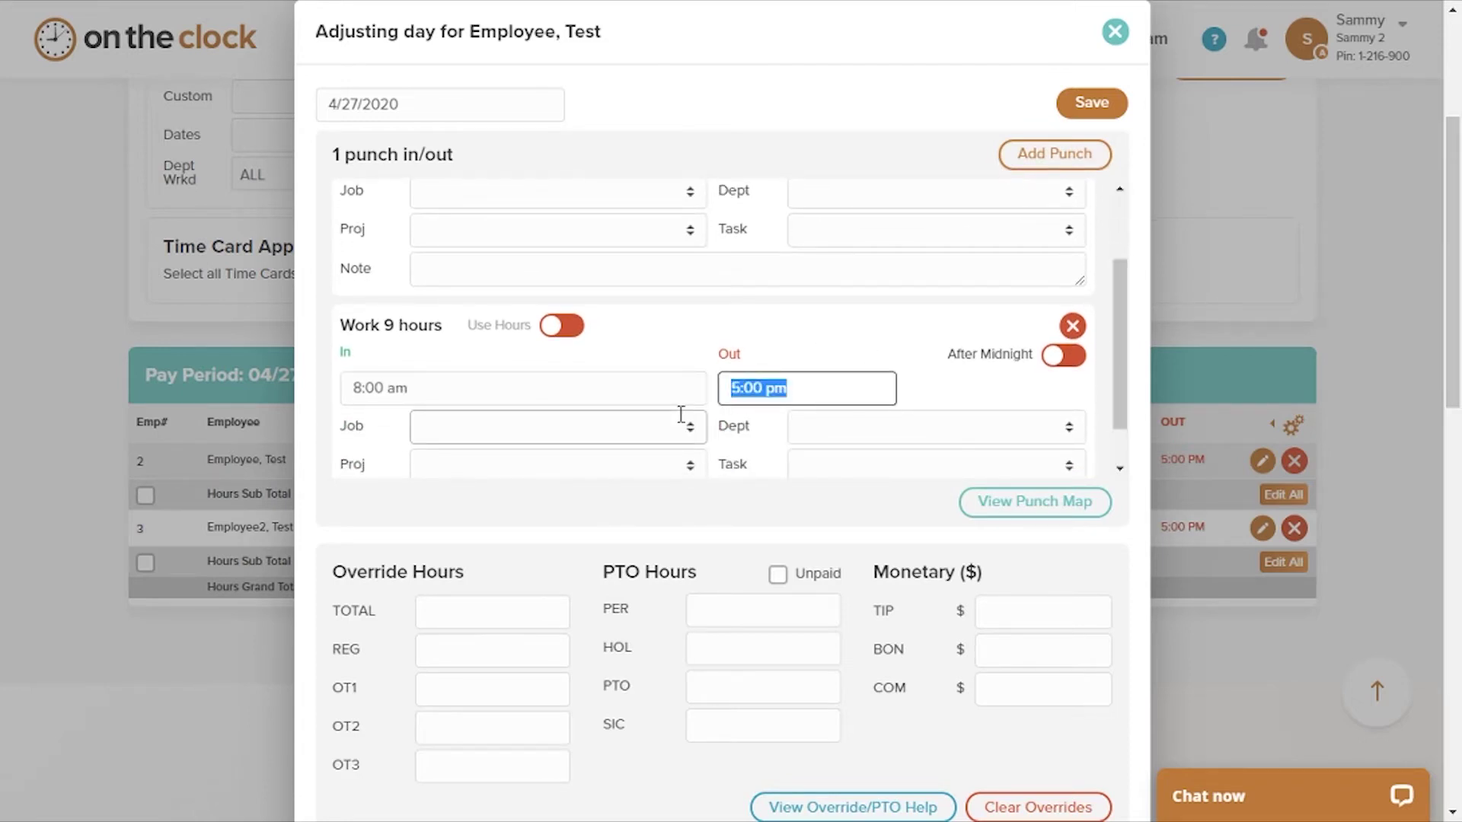
{"action": "key", "text": "BackSpace"}
{"action": "type", "text": "12:00"}
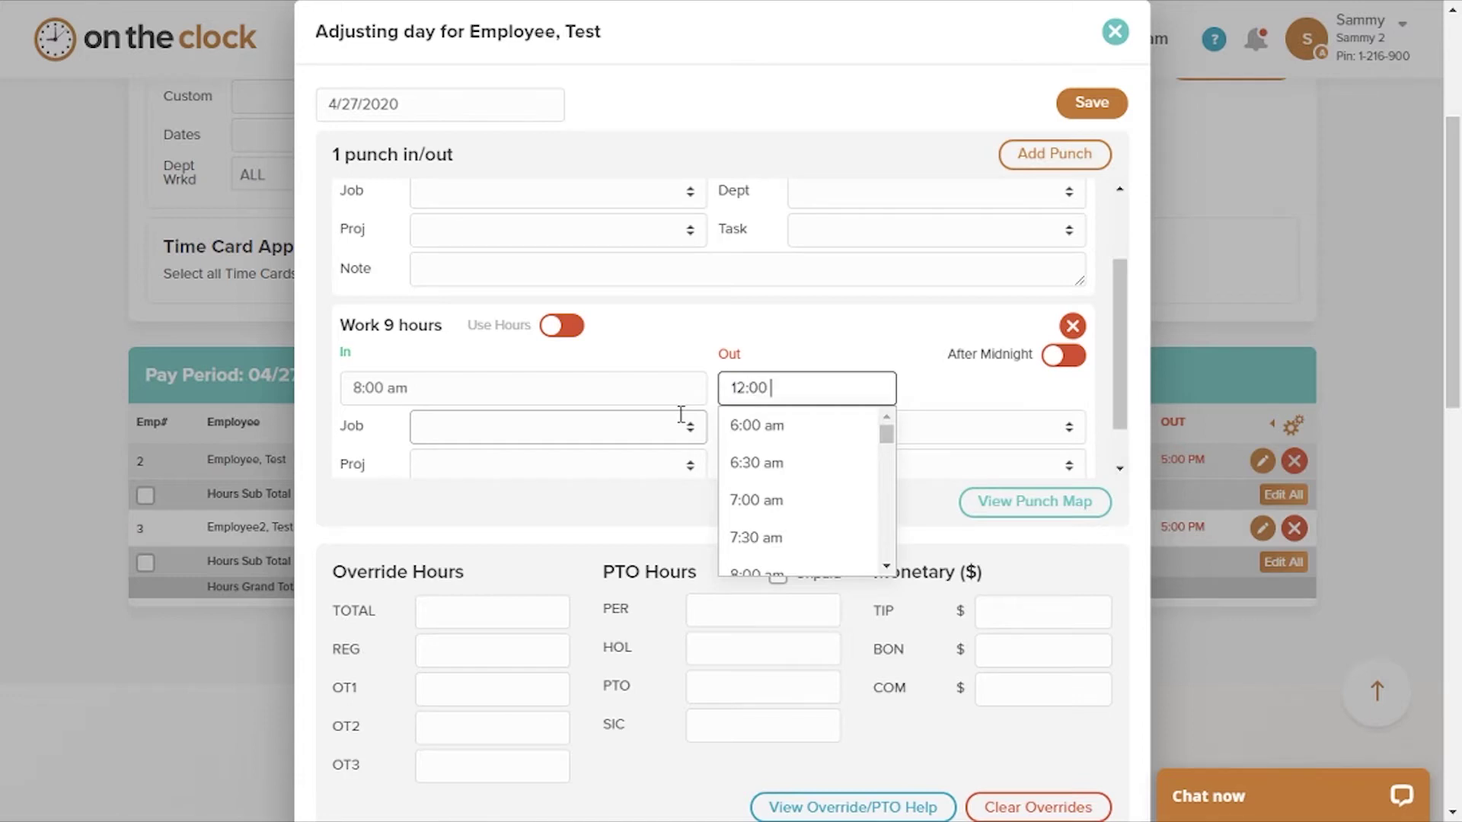
{"action": "type", "text": " pm"}
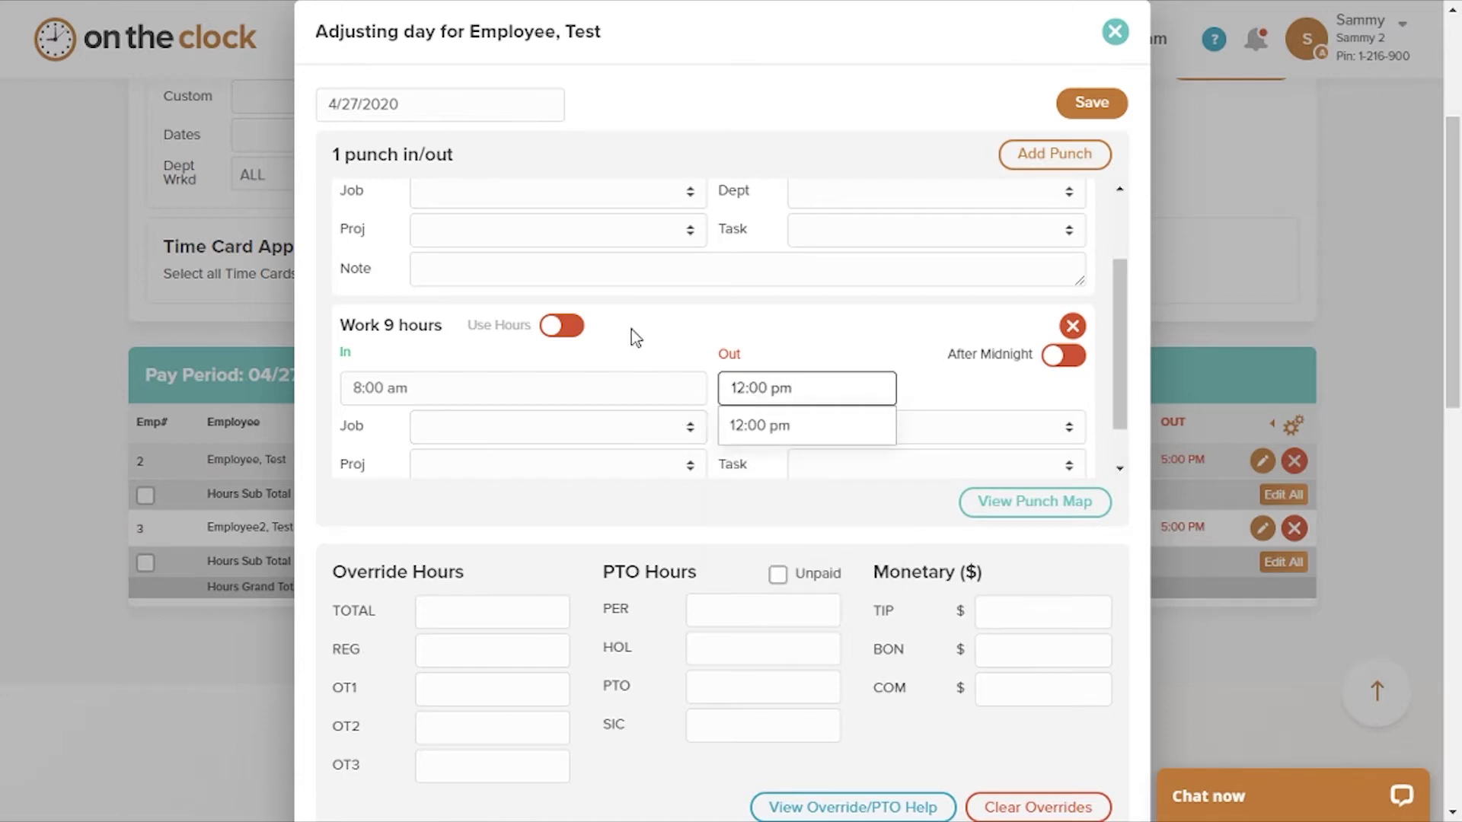
{"action": "left_click_drag", "start_coordinate": [1119, 314], "coordinate": [1112, 268]}
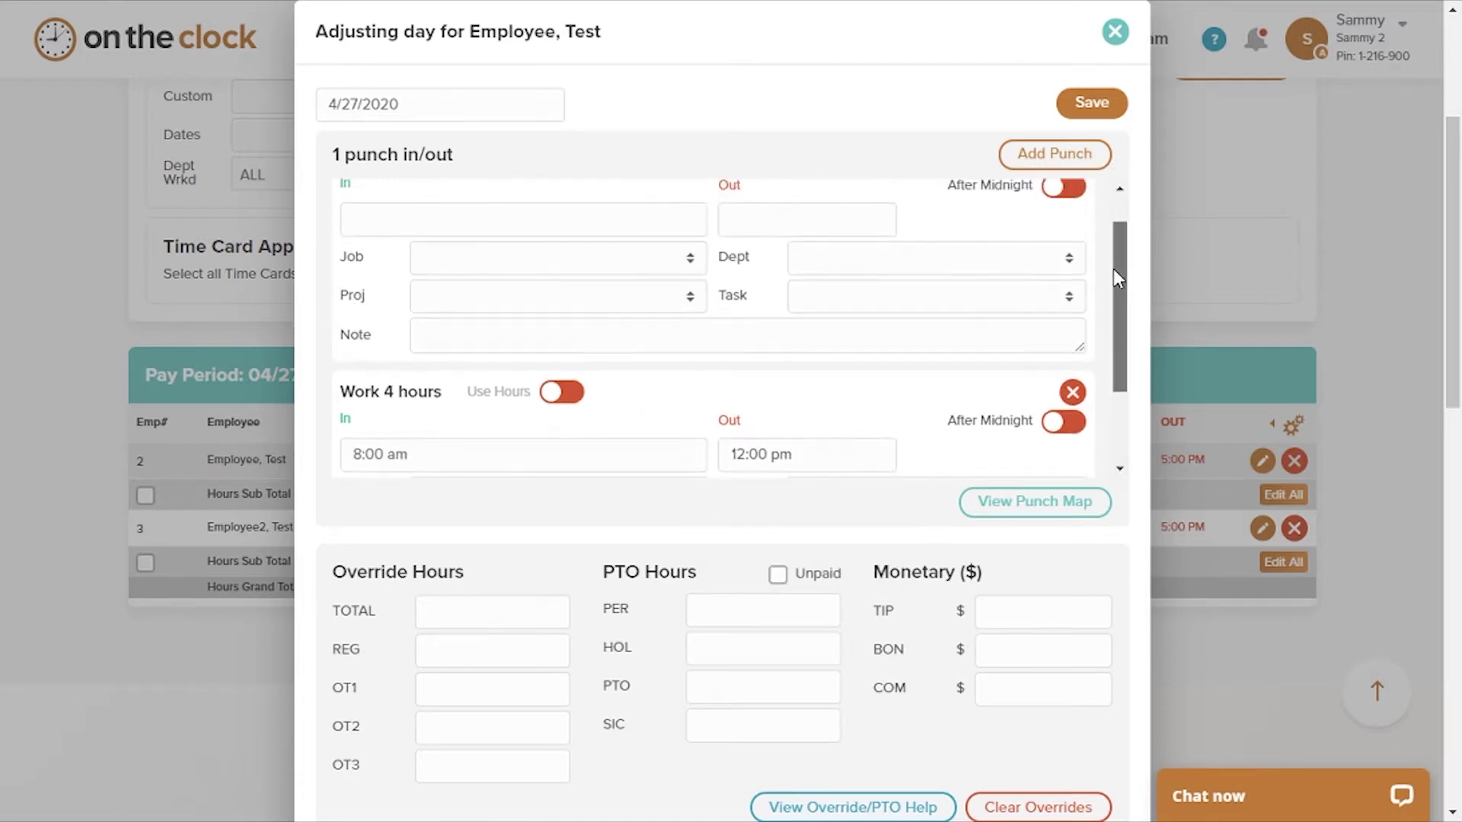
Set the new punch to 12:30 pm–5:00 pm and save the 7.50-hour day
{"action": "left_click", "coordinate": [565, 215]}
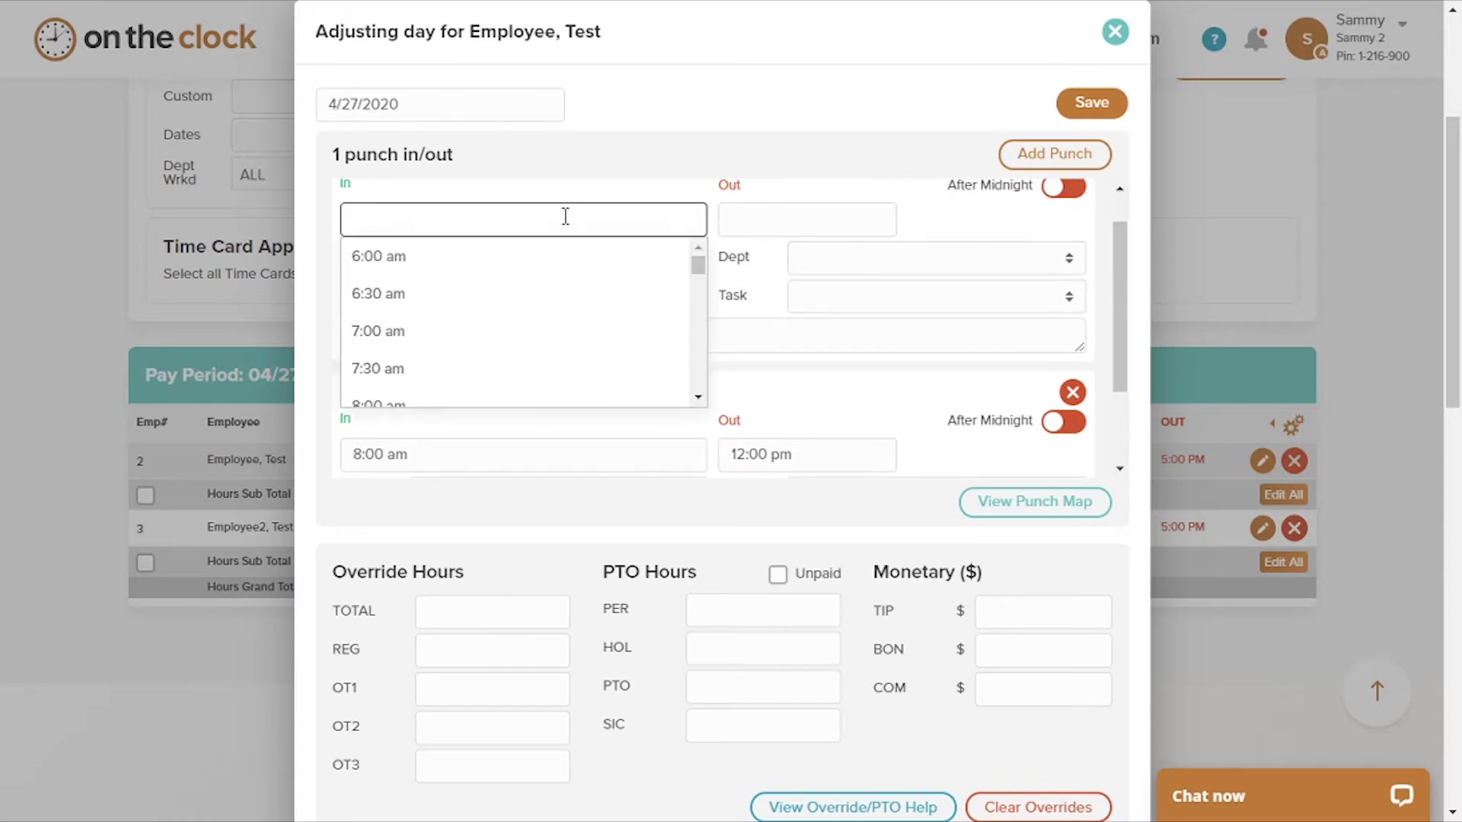
{"action": "type", "text": "12:30 pm'"}
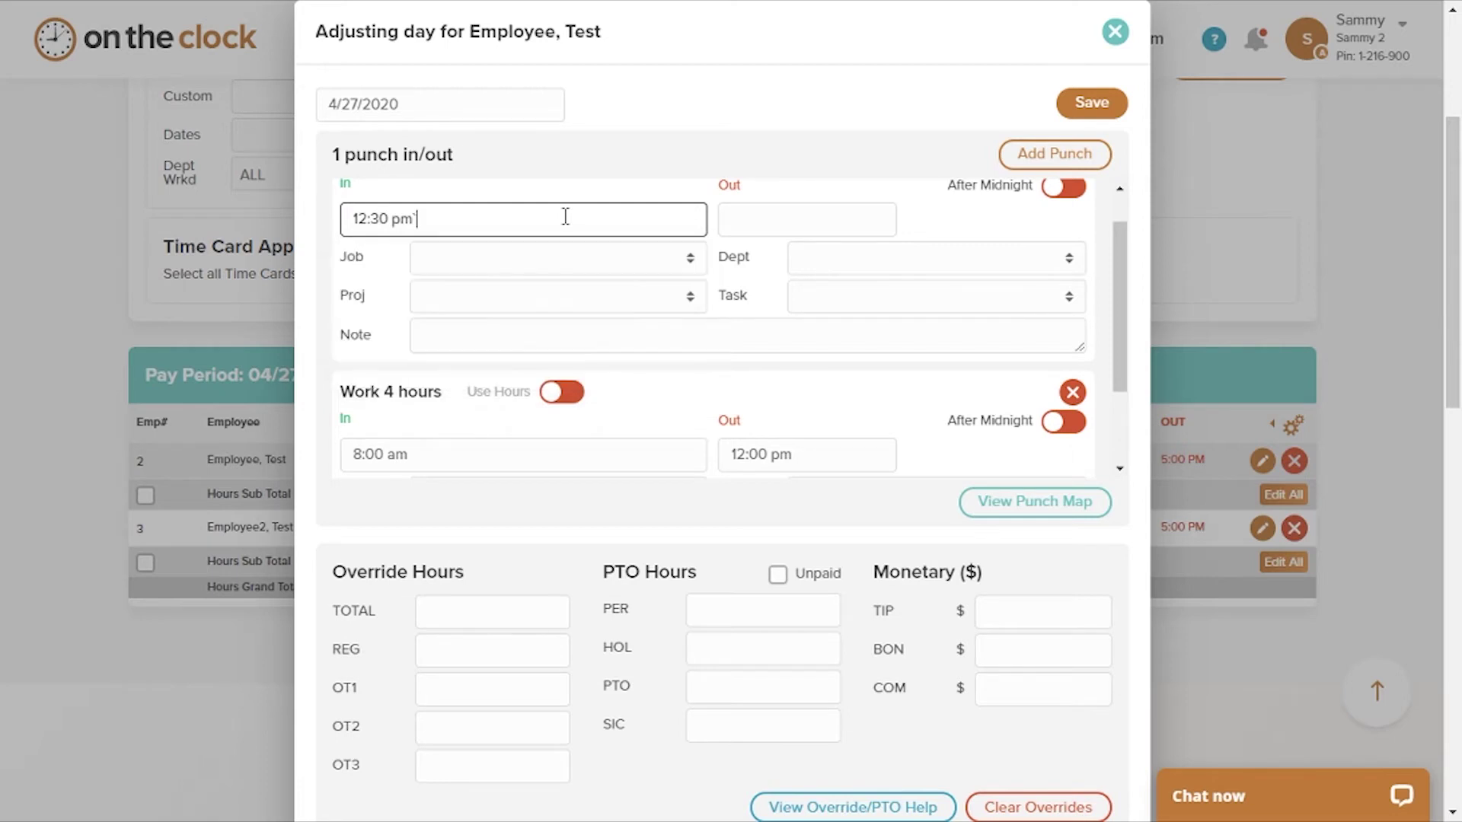
{"action": "key", "text": "BackSpace"}
{"action": "key", "text": "Tab"}
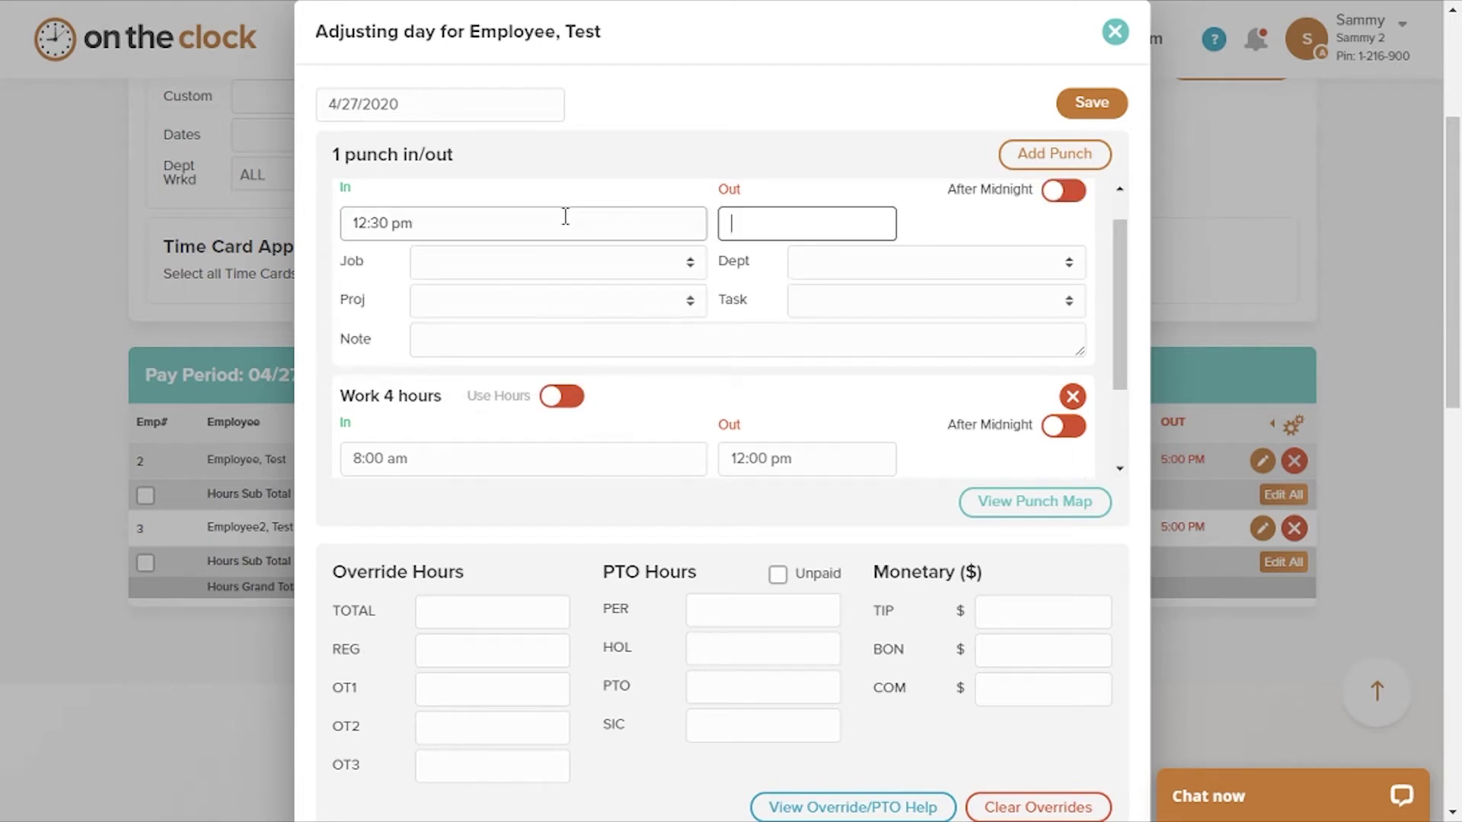
{"action": "type", "text": "5:00 pm"}
{"action": "left_click", "coordinate": [879, 115]}
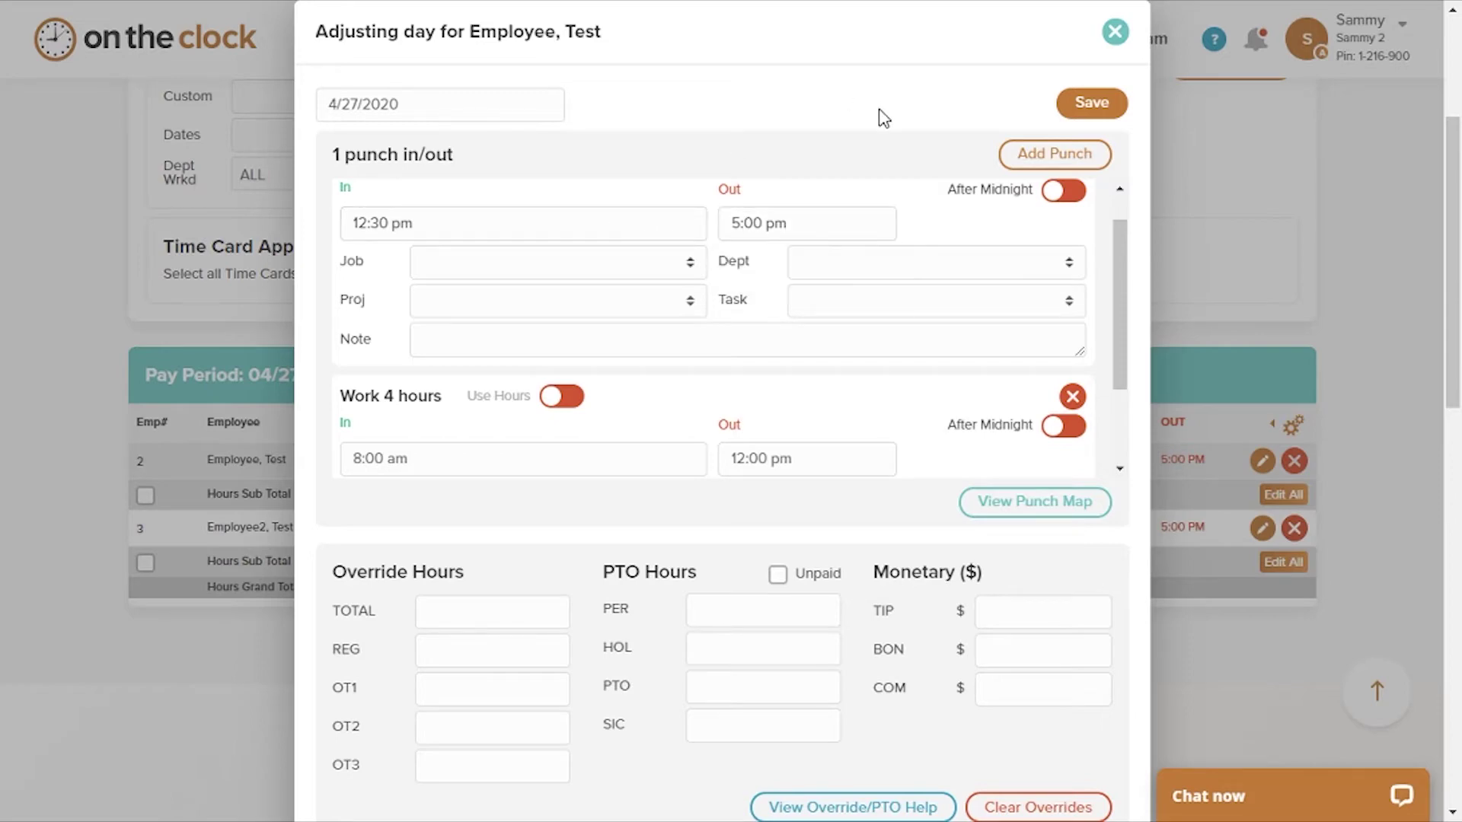
{"action": "left_click", "coordinate": [1069, 122]}
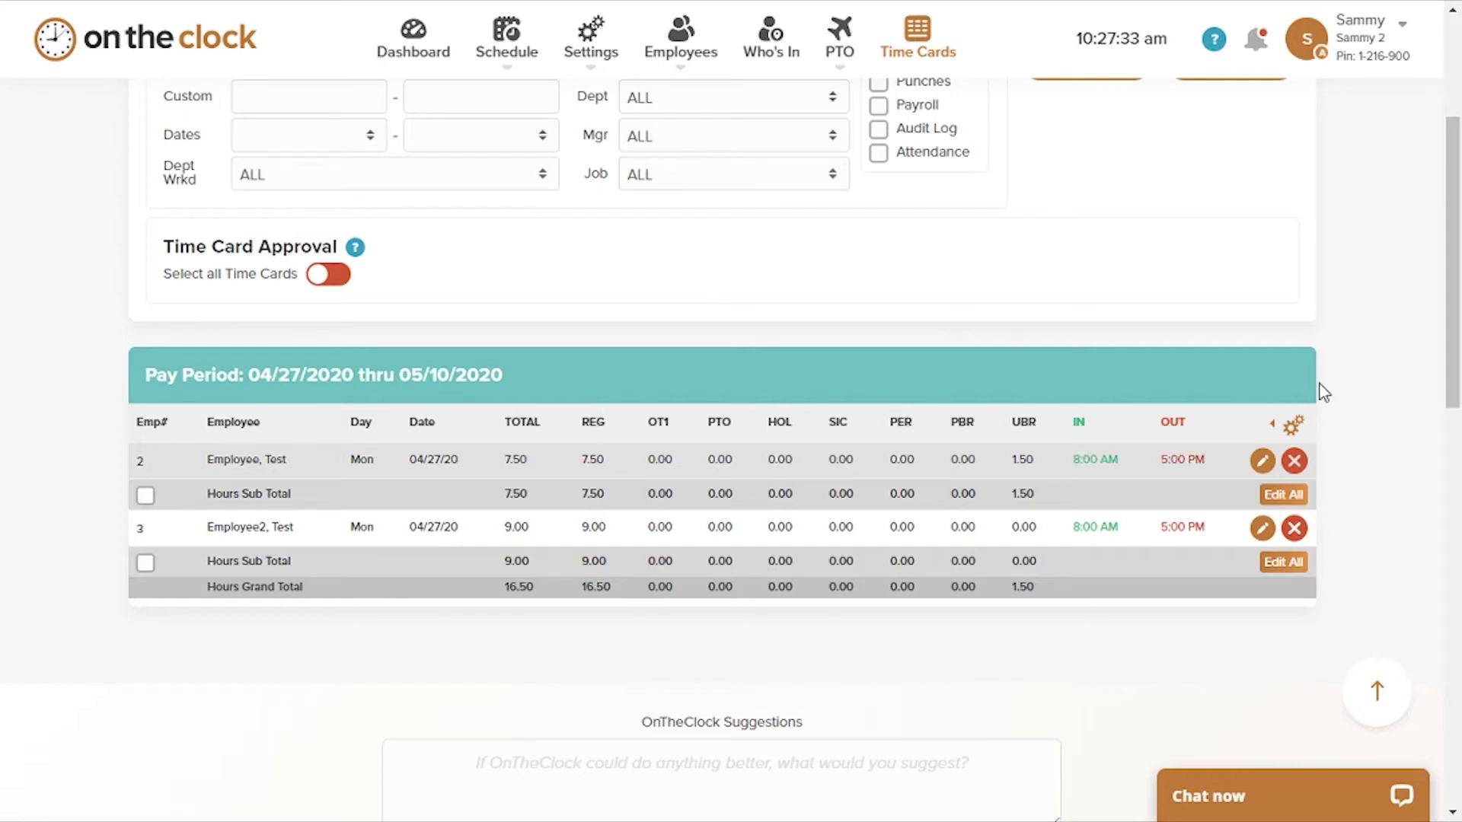
Turn on the Punches display option and review each employee's in/out punch rows
{"action": "left_click_drag", "start_coordinate": [1454, 349], "coordinate": [1448, 302]}
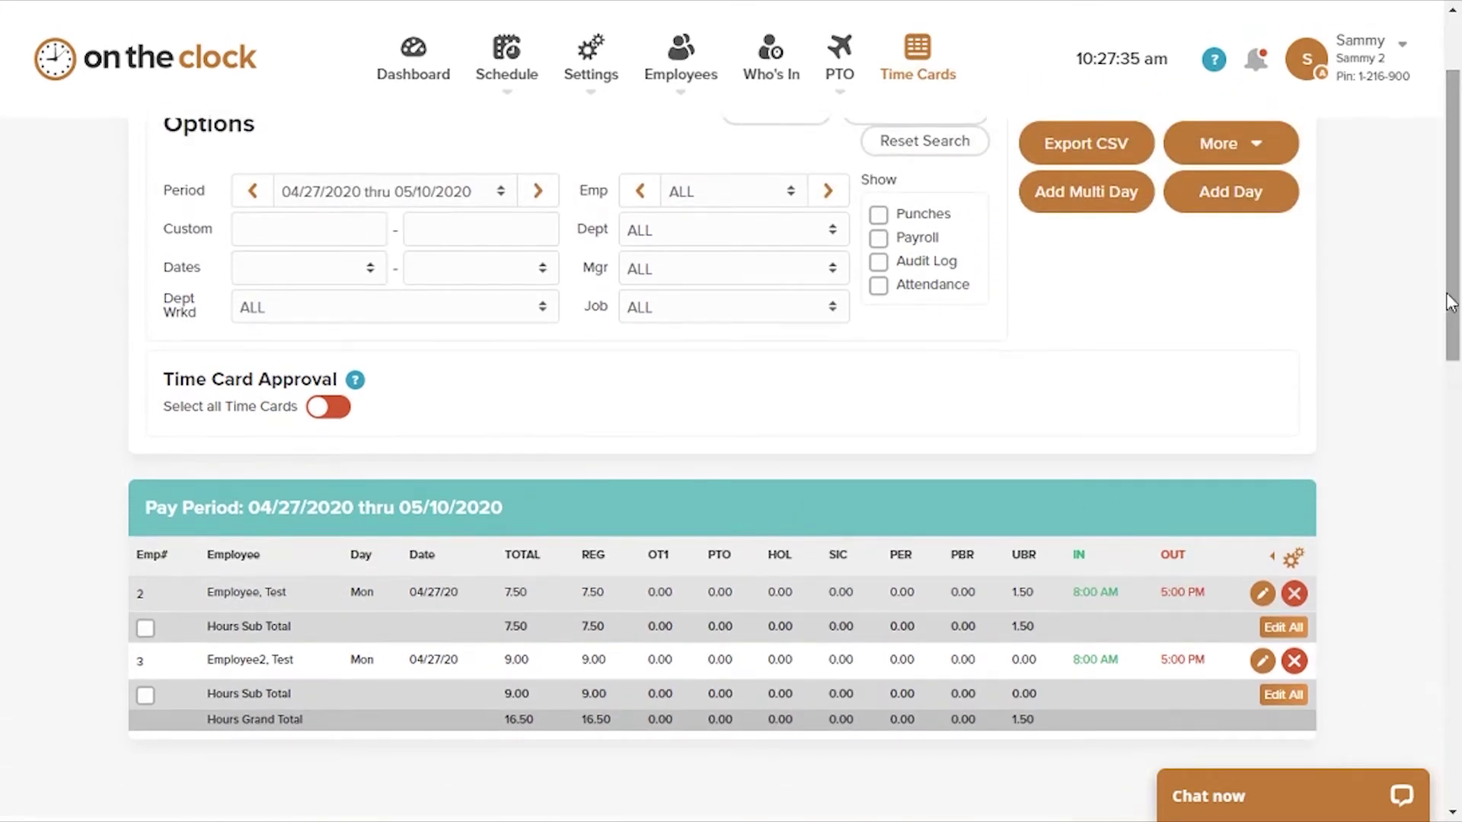
{"action": "scroll", "coordinate": [859, 586], "scroll_direction": "up", "scroll_amount": 2}
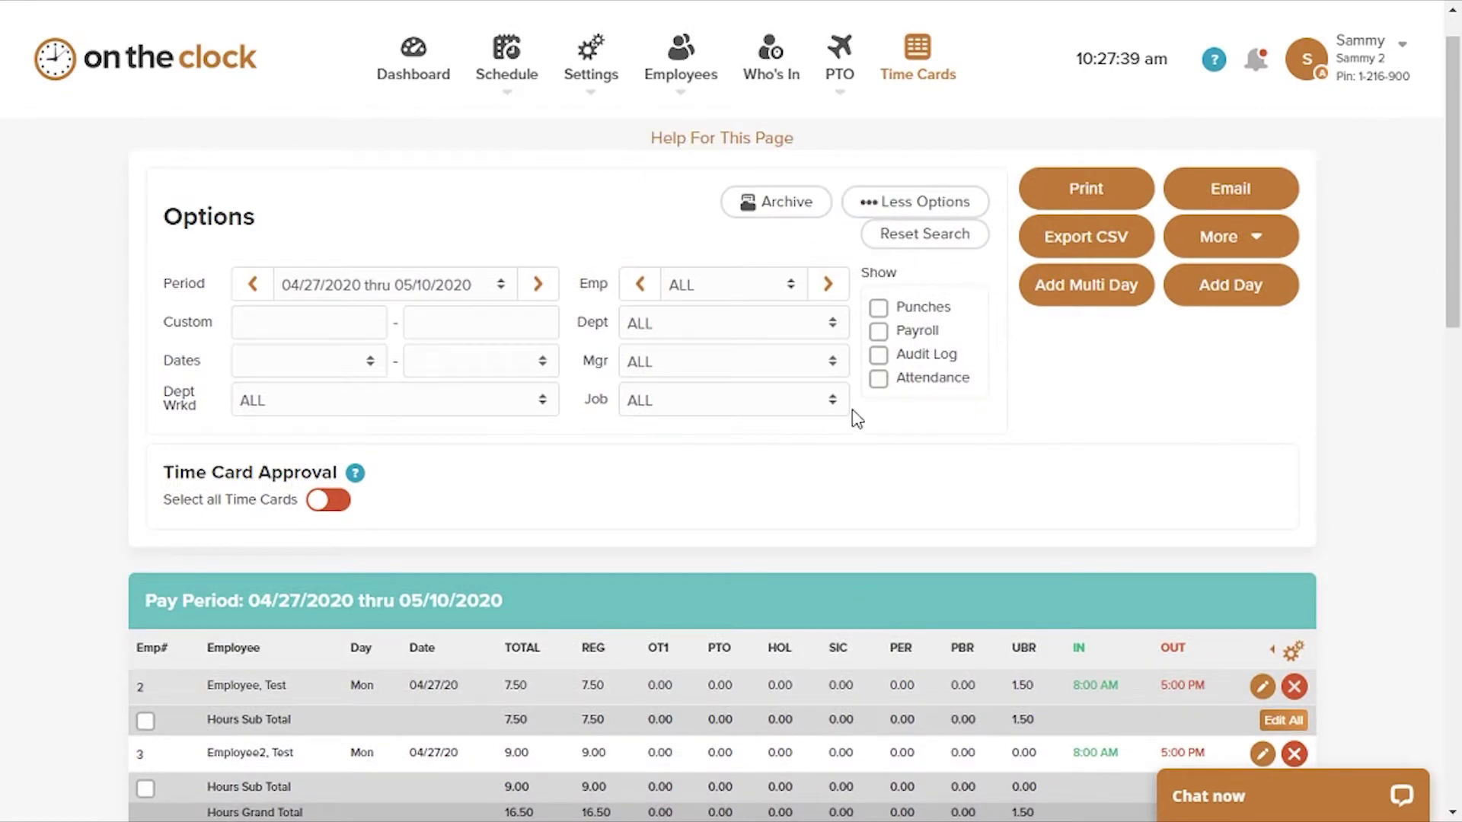
{"action": "left_click", "coordinate": [880, 311]}
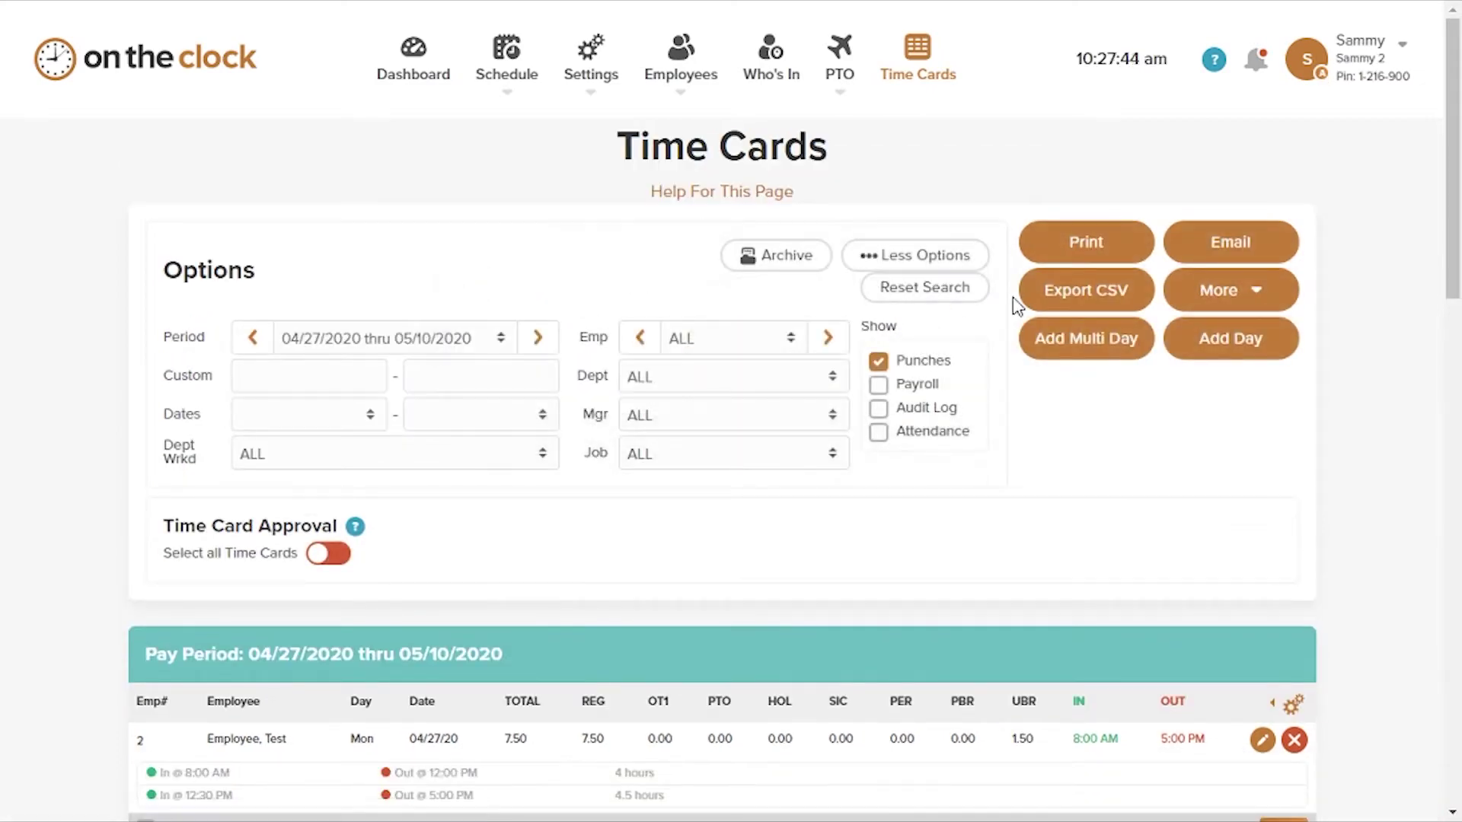
{"action": "left_click_drag", "start_coordinate": [1453, 207], "coordinate": [1455, 299]}
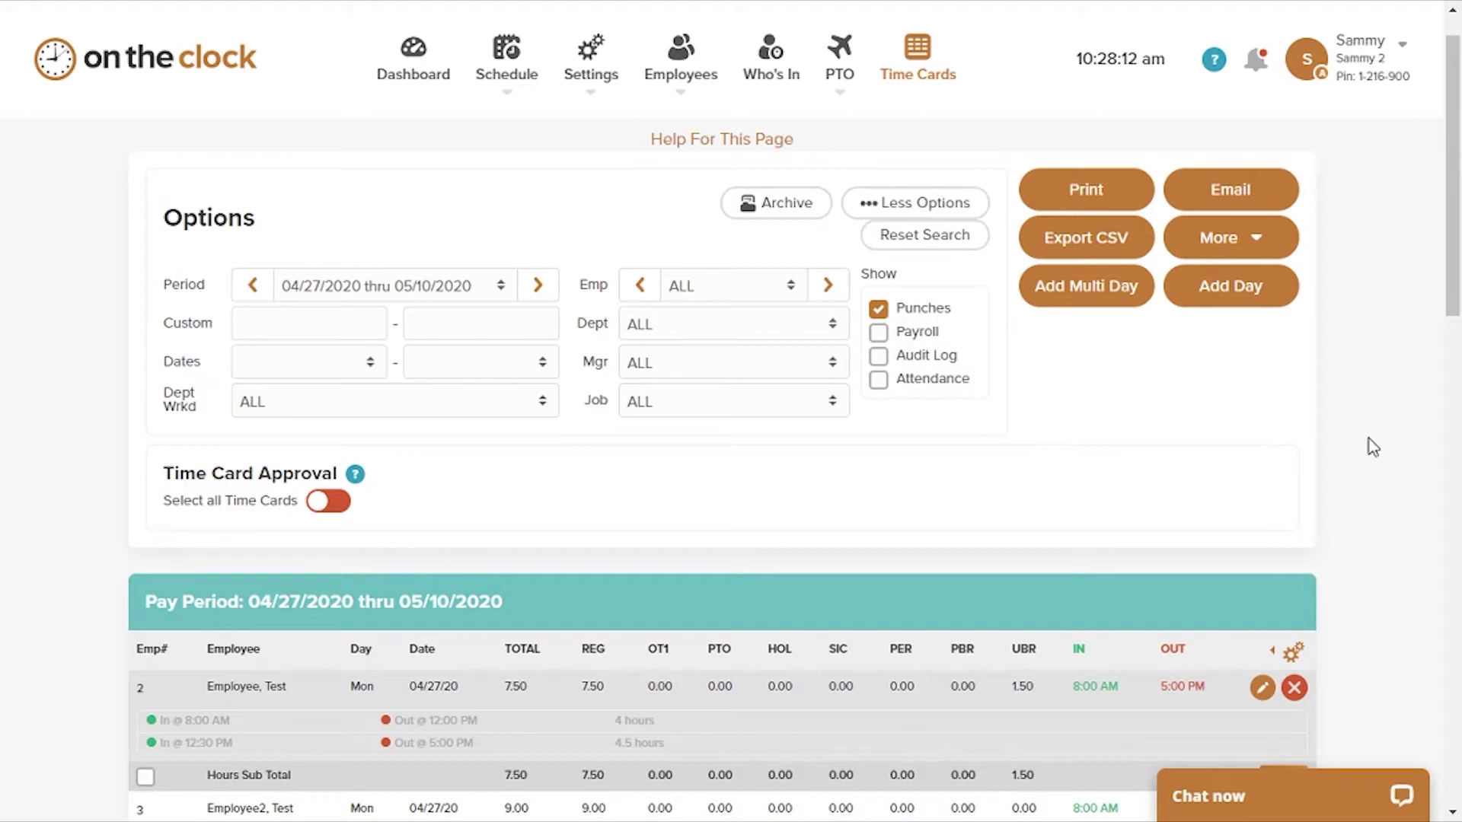
{"action": "mouse_move", "coordinate": [1452, 313]}
{"action": "left_mouse_down"}
{"action": "mouse_move", "coordinate": [1454, 363]}
{"action": "mouse_move", "coordinate": [1441, 320]}
{"action": "left_mouse_up"}
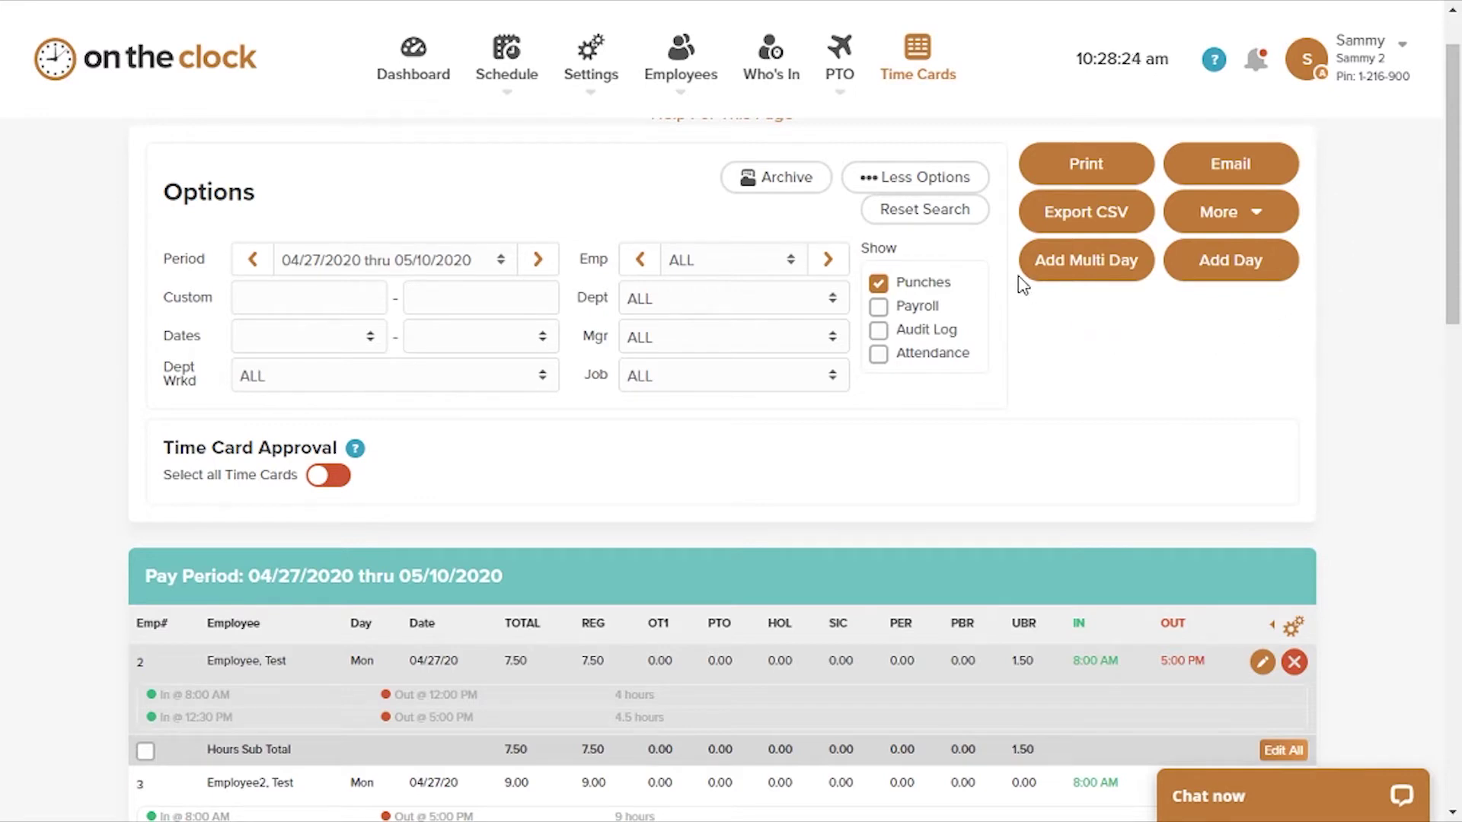
Start a new day dated 4/28/2020 for the first test employee
{"action": "left_click", "coordinate": [1239, 281]}
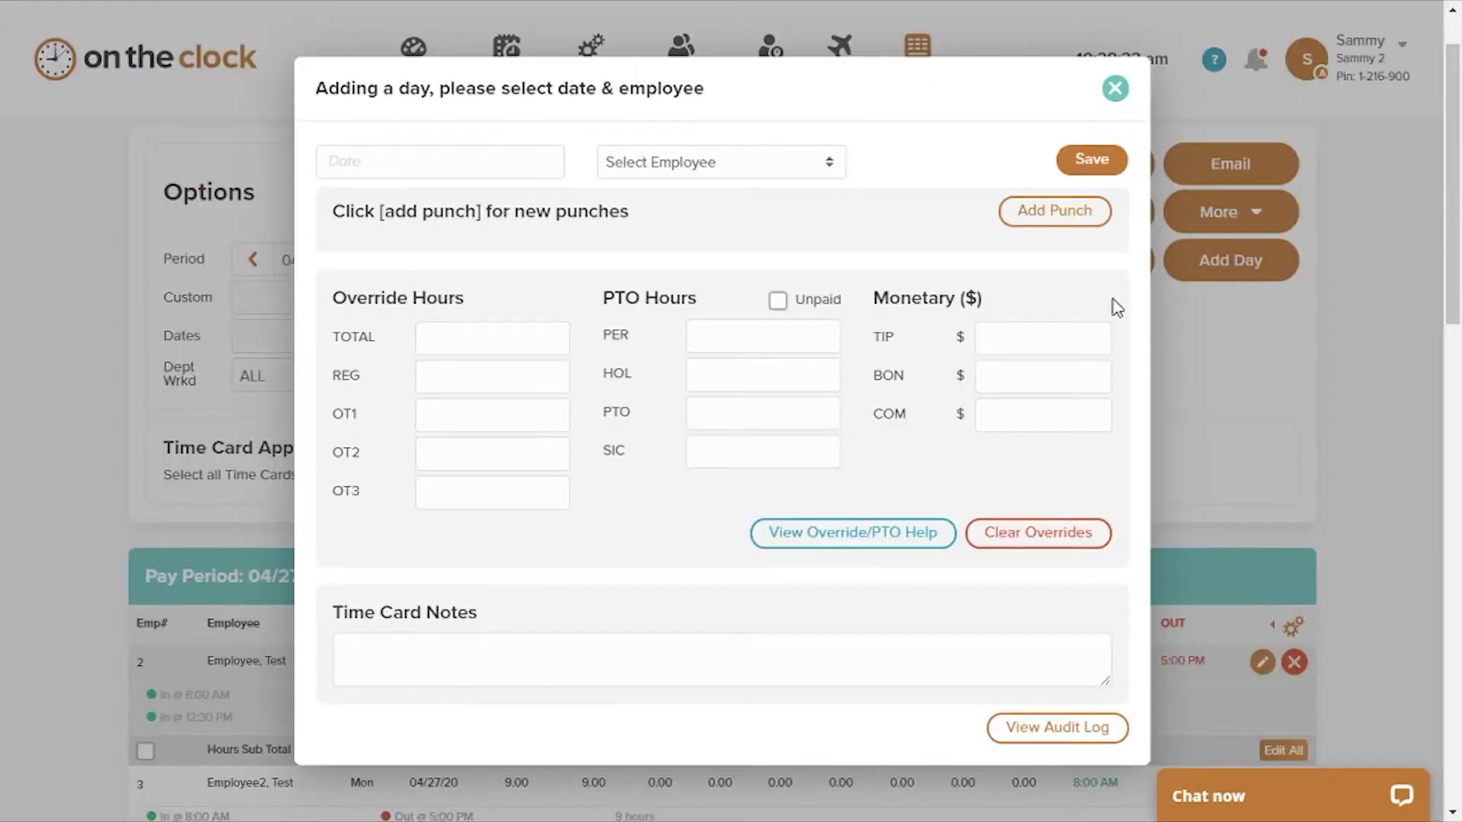
{"action": "left_click", "coordinate": [451, 174]}
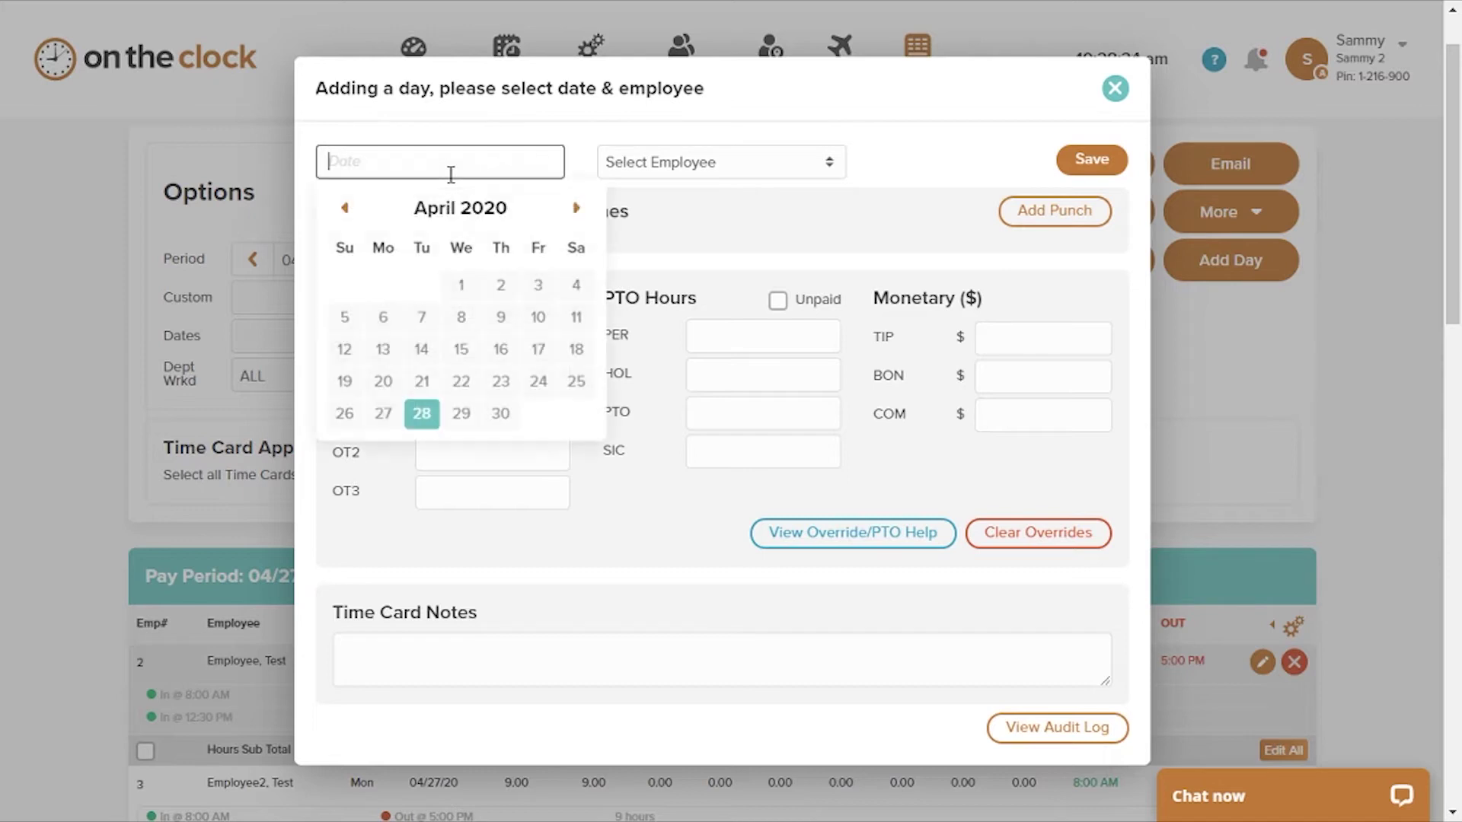
{"action": "left_click", "coordinate": [421, 414]}
{"action": "left_click", "coordinate": [656, 174]}
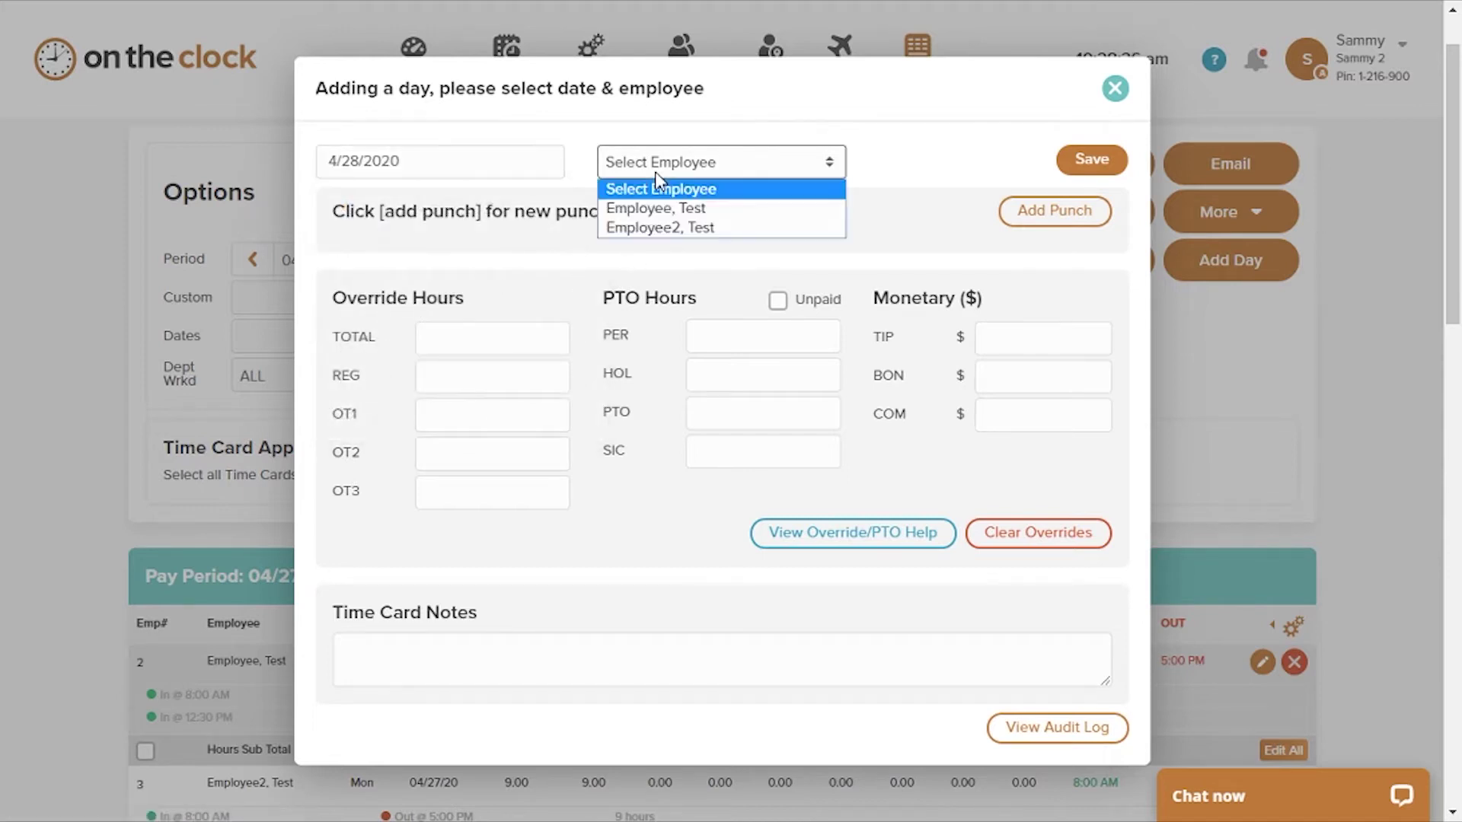
{"action": "left_click", "coordinate": [665, 207]}
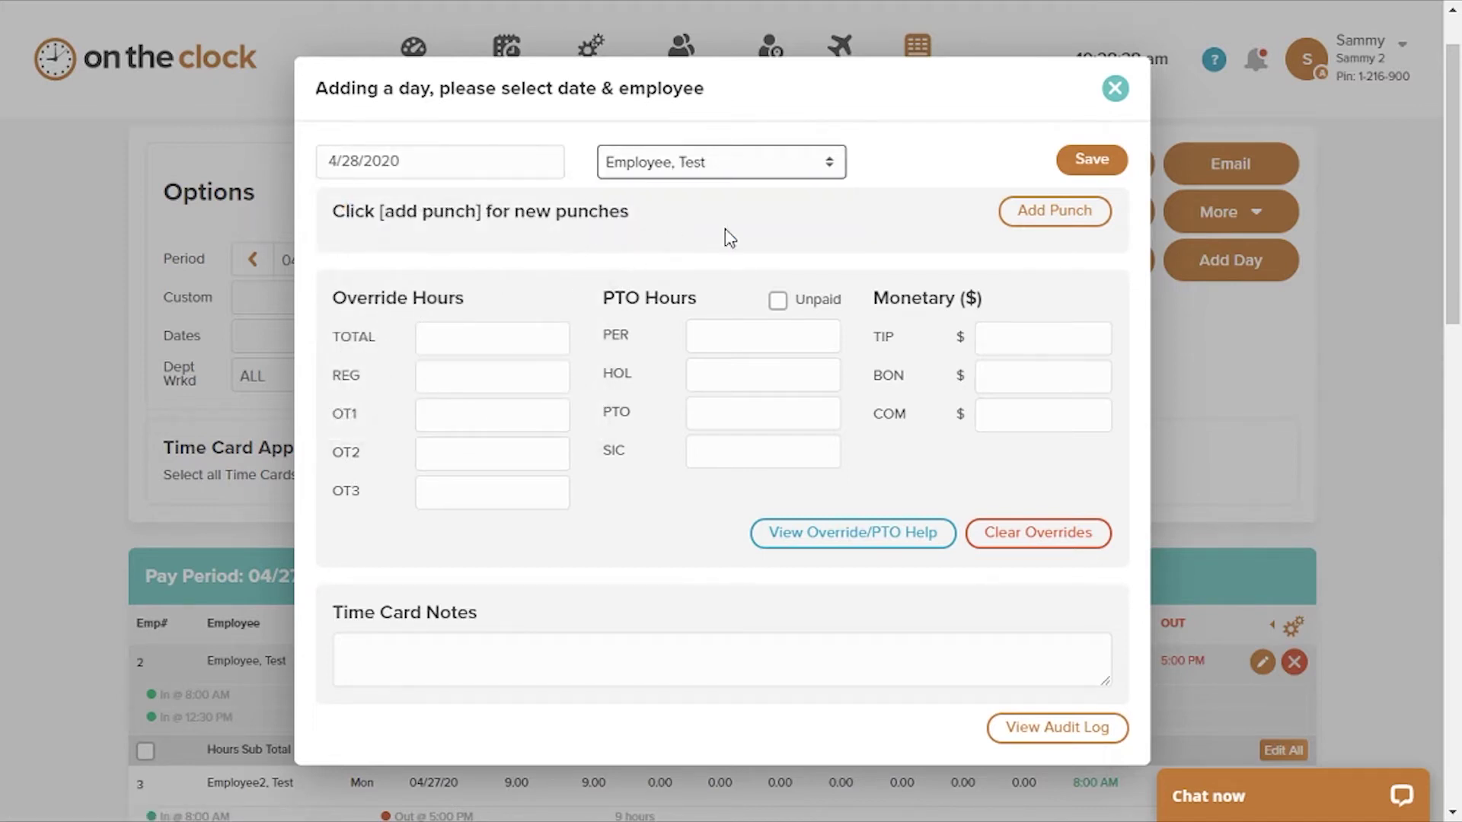
Give the new 4/28 day an 8:00 am clock-in punch and save it
{"action": "left_click", "coordinate": [1032, 227]}
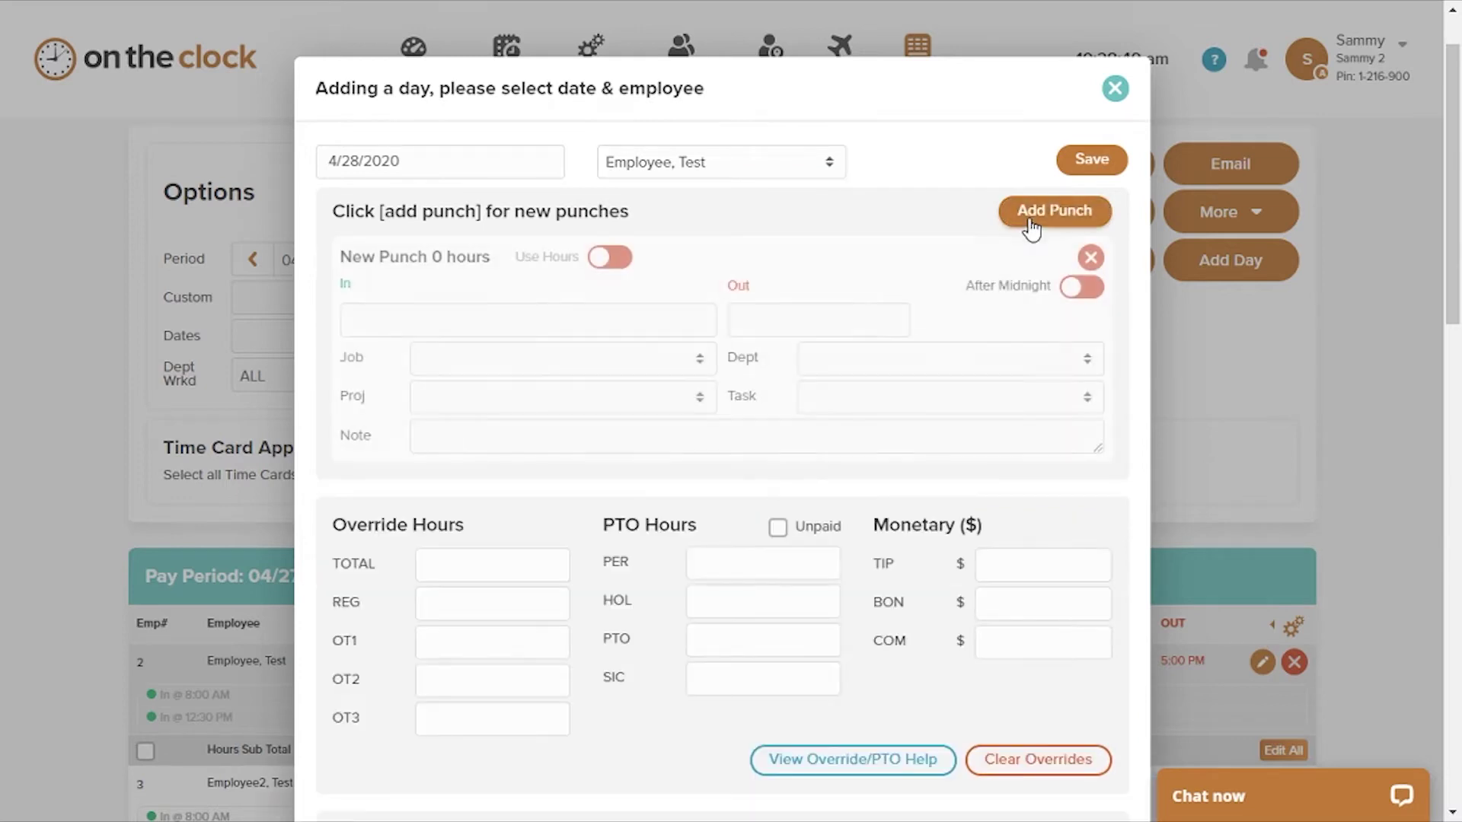
{"action": "left_click", "coordinate": [555, 326]}
{"action": "left_click", "coordinate": [519, 334]}
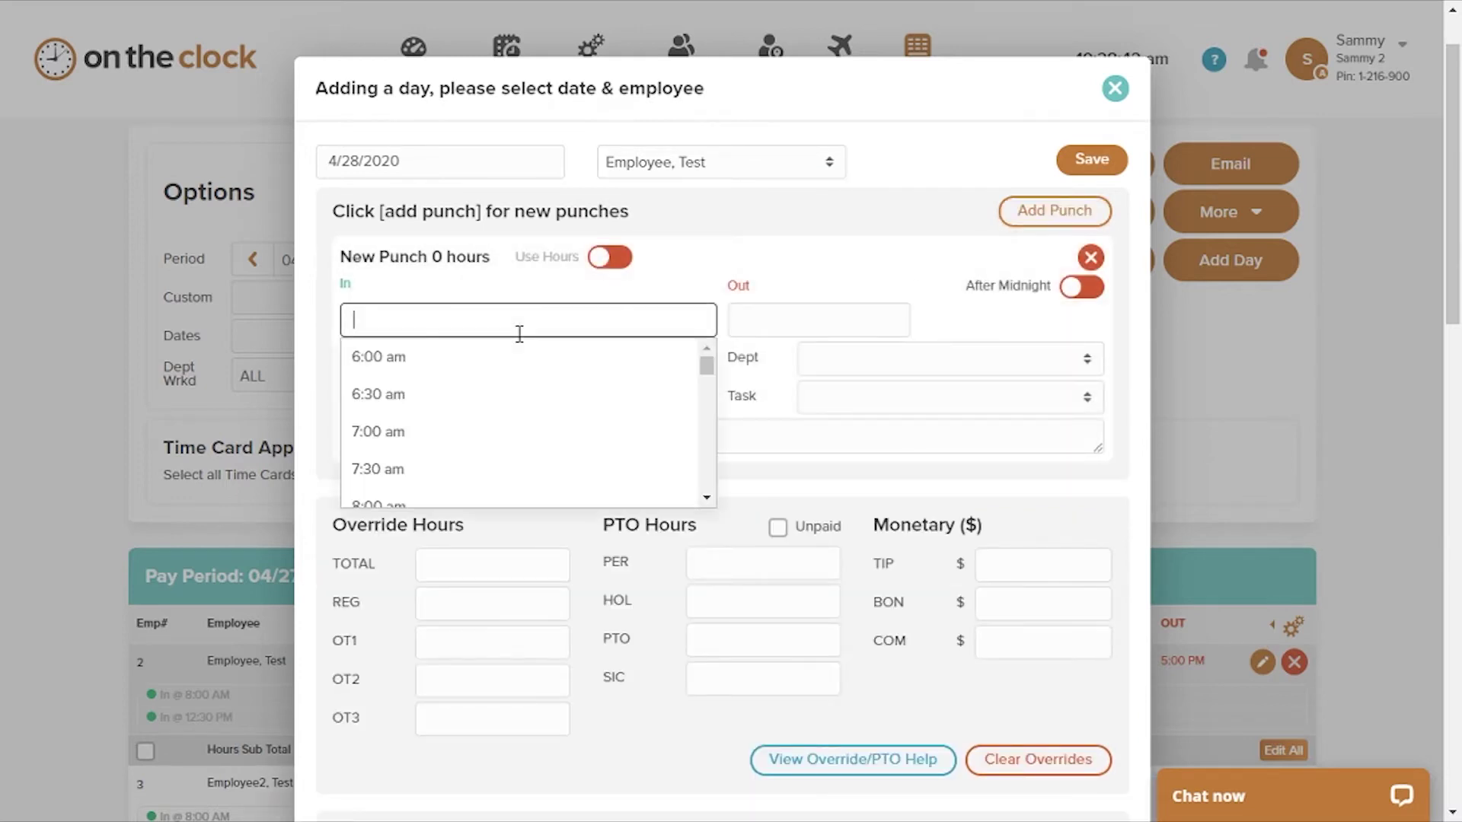
{"action": "type", "text": "81"}
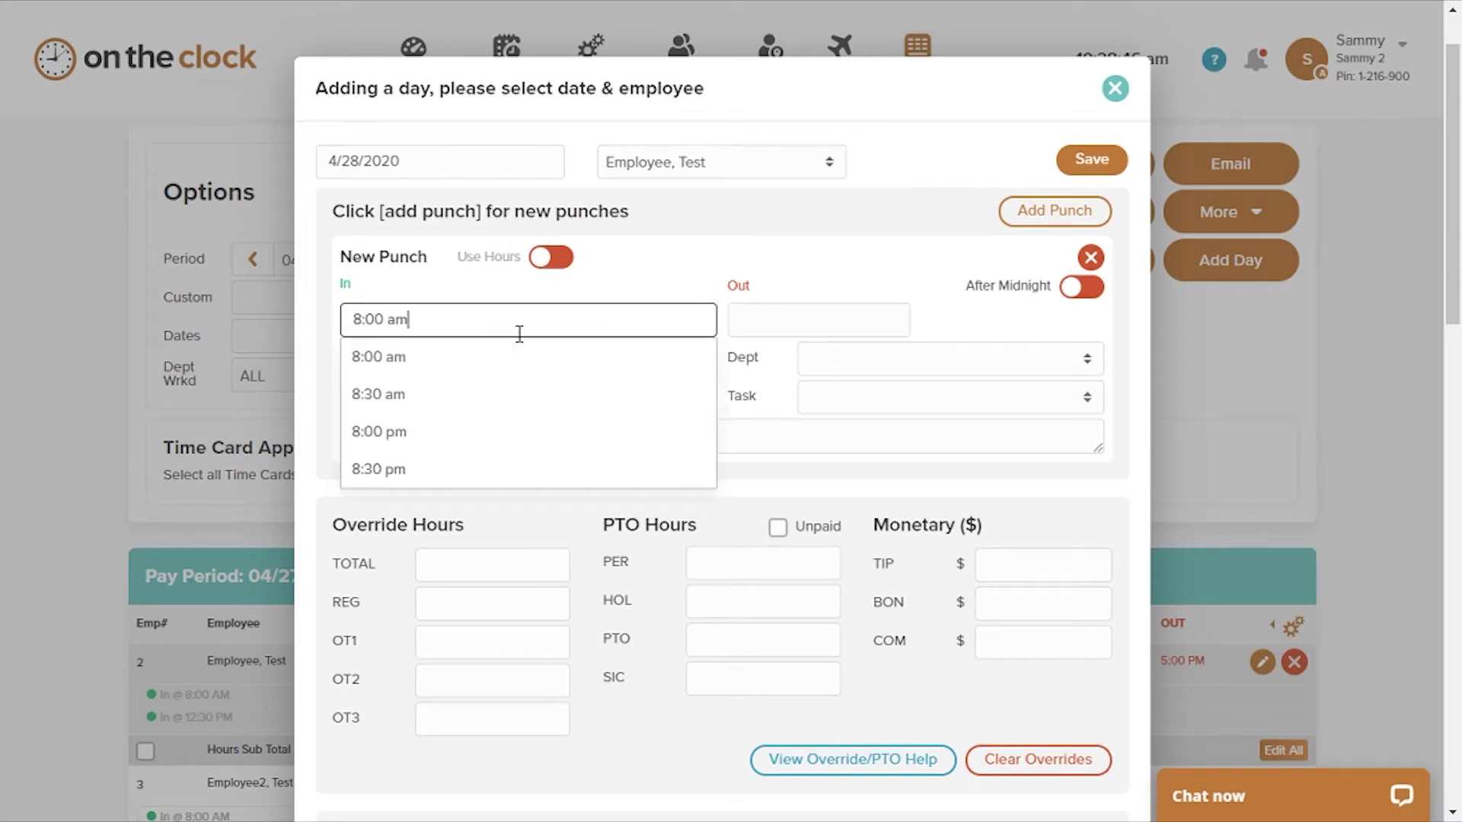
{"action": "type", "text": "00 am"}
{"action": "left_click", "coordinate": [647, 256]}
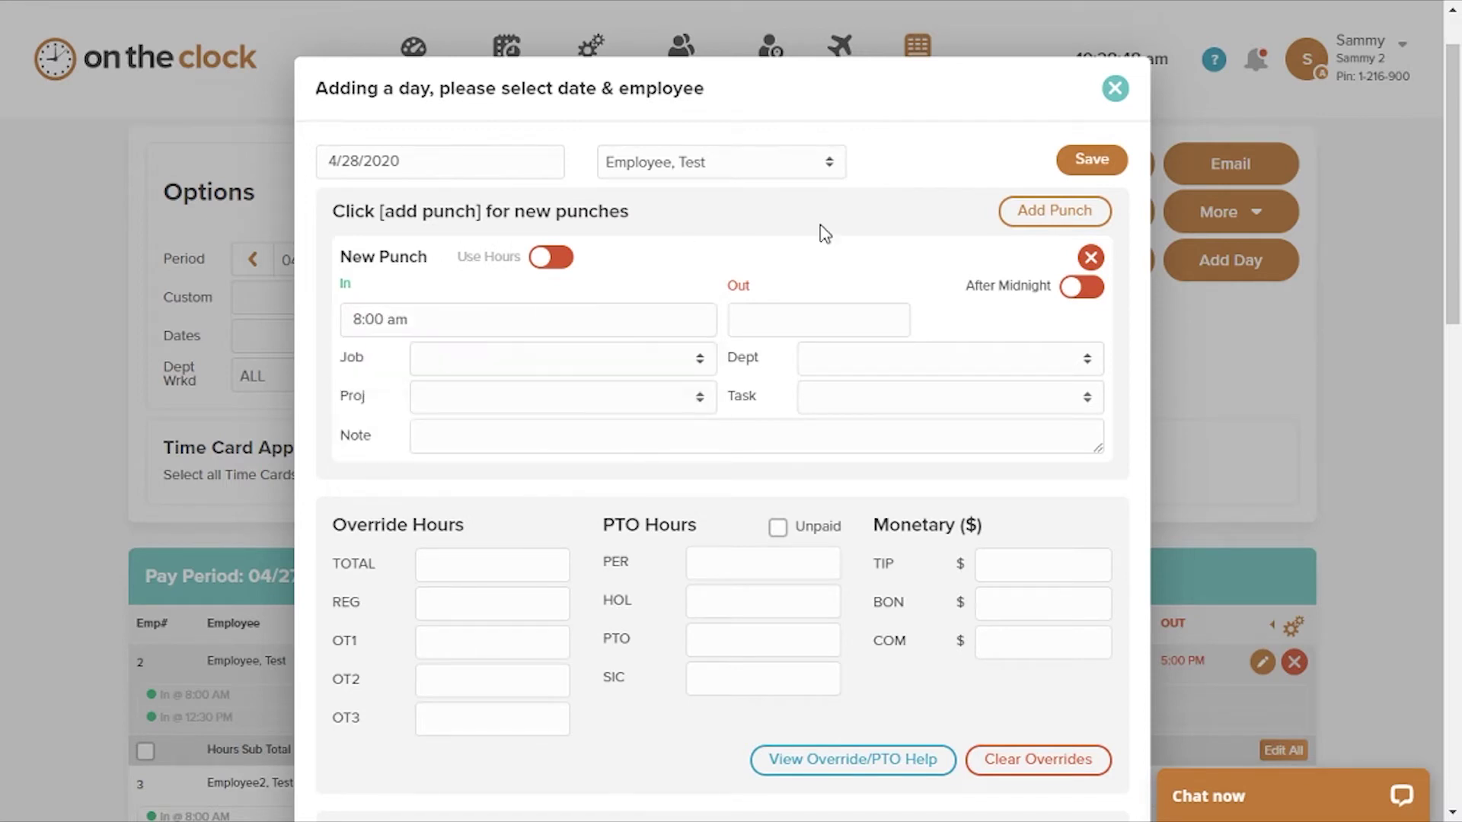
{"action": "left_click", "coordinate": [1072, 176]}
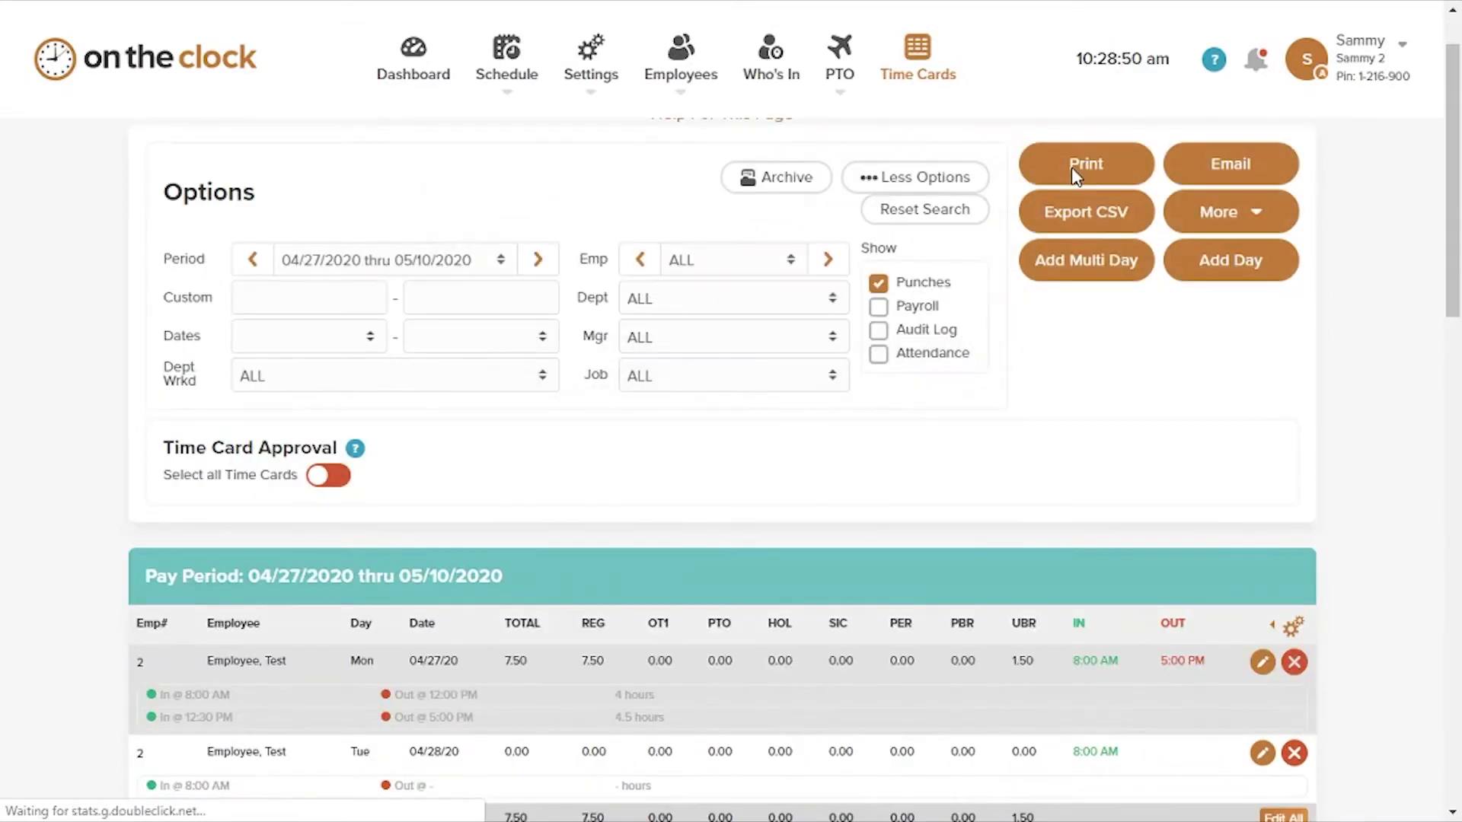
{"action": "mouse_move", "coordinate": [1458, 136]}
{"action": "left_mouse_down"}
{"action": "mouse_move", "coordinate": [1459, 181]}
{"action": "mouse_move", "coordinate": [1453, 148]}
{"action": "left_mouse_up"}
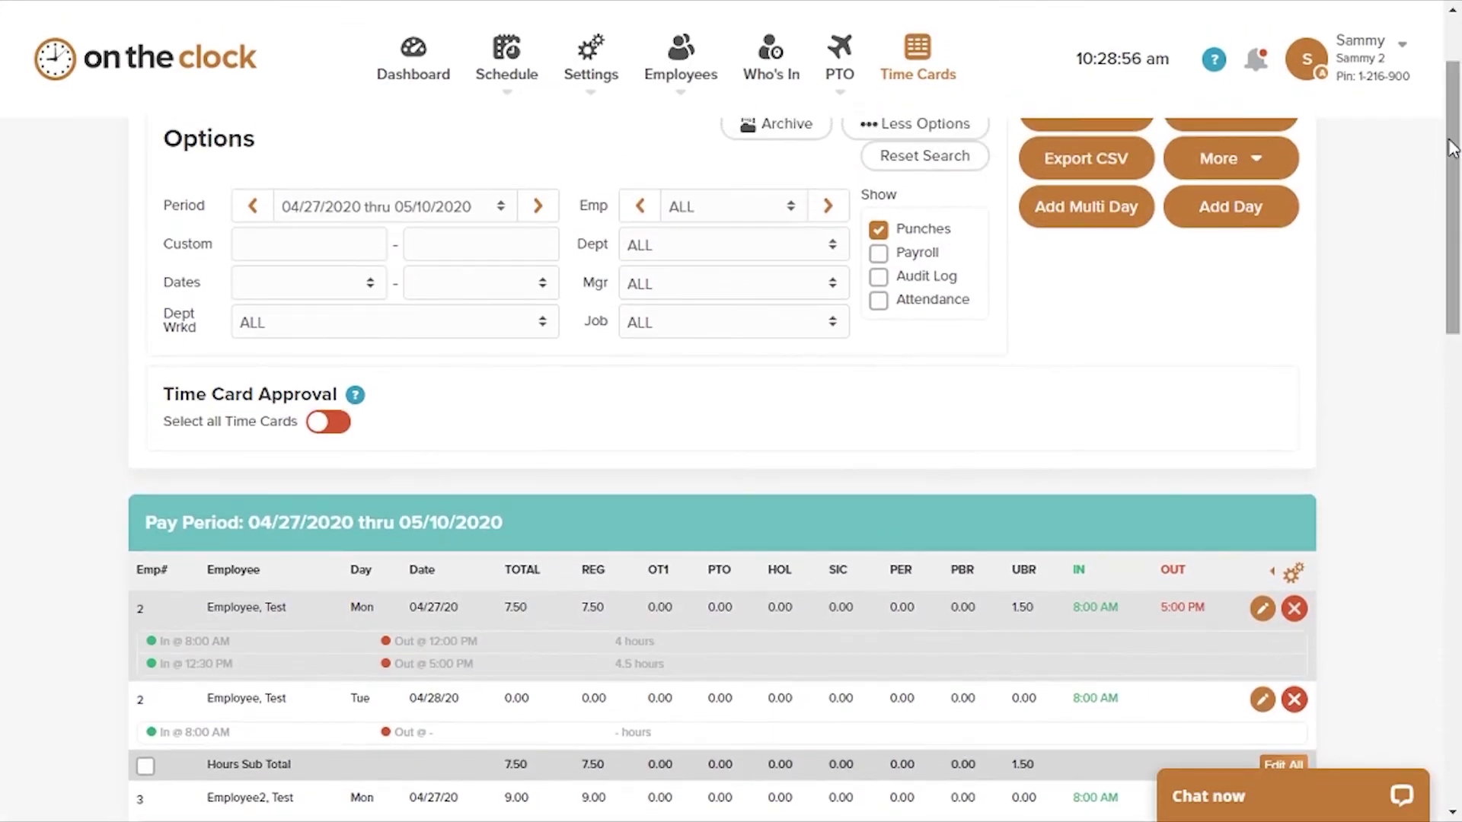
{"action": "left_click", "coordinate": [1093, 221]}
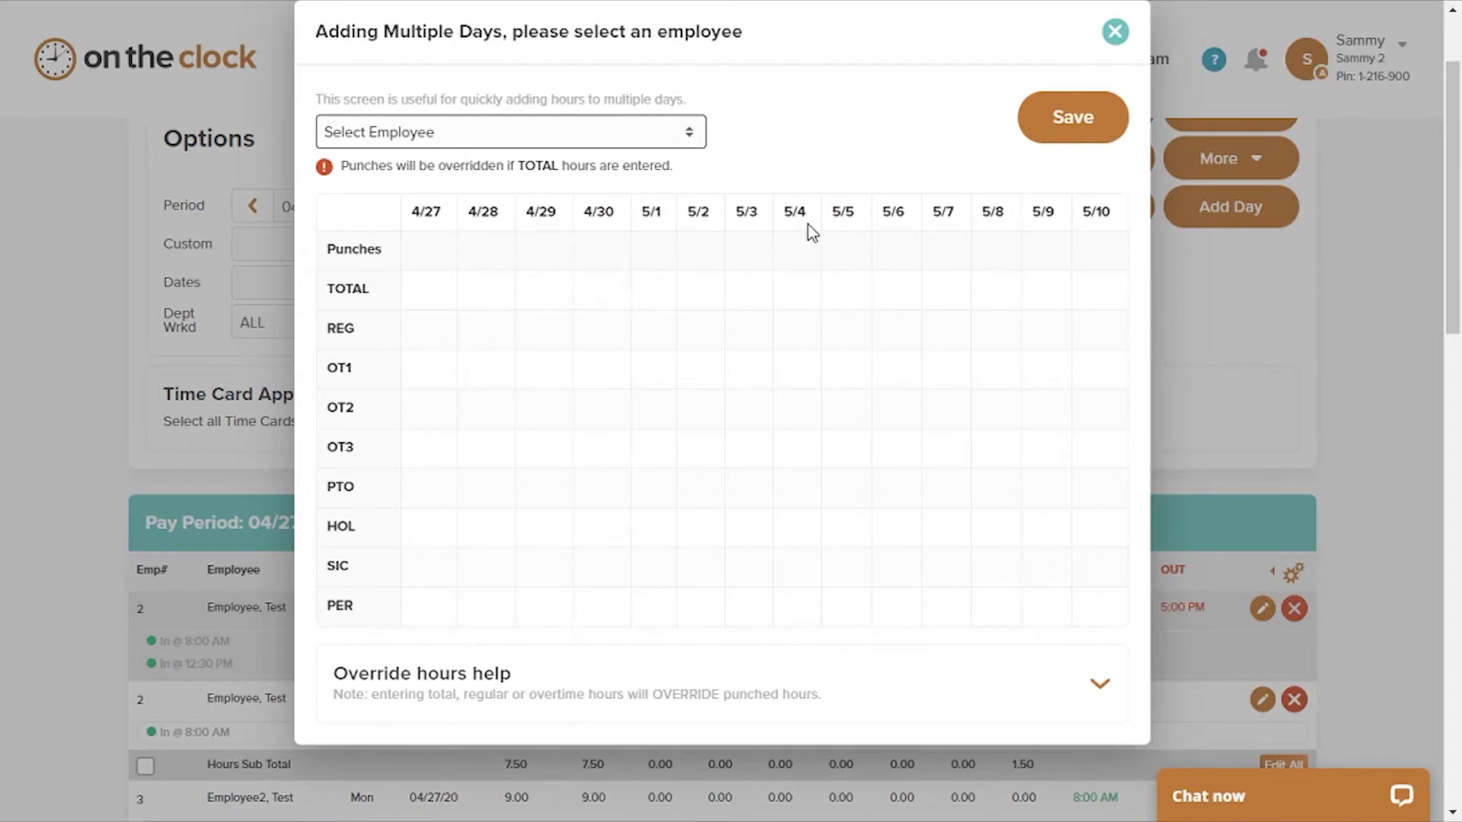
{"action": "left_click", "coordinate": [688, 133]}
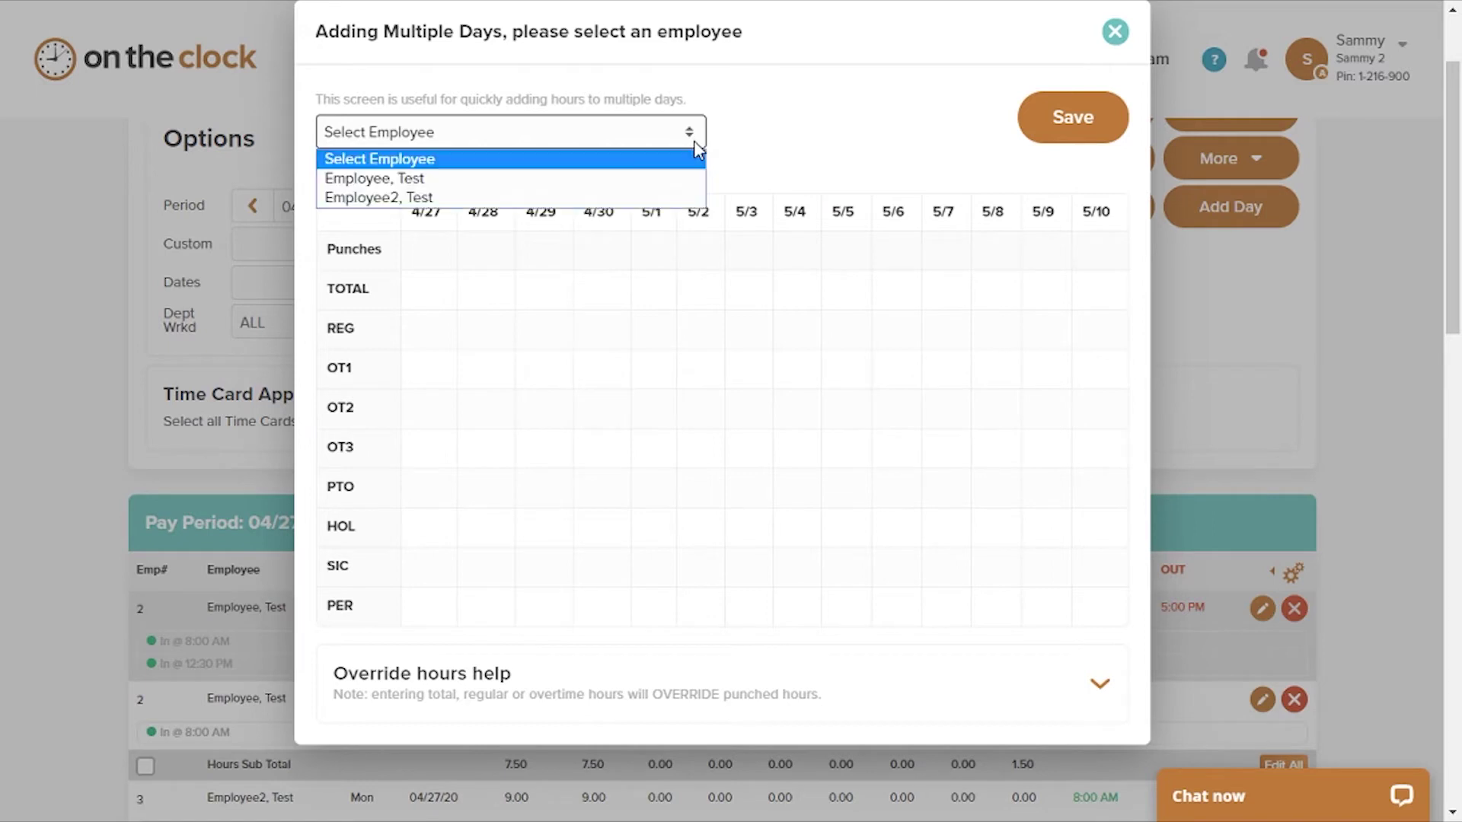
{"action": "left_click", "coordinate": [668, 197]}
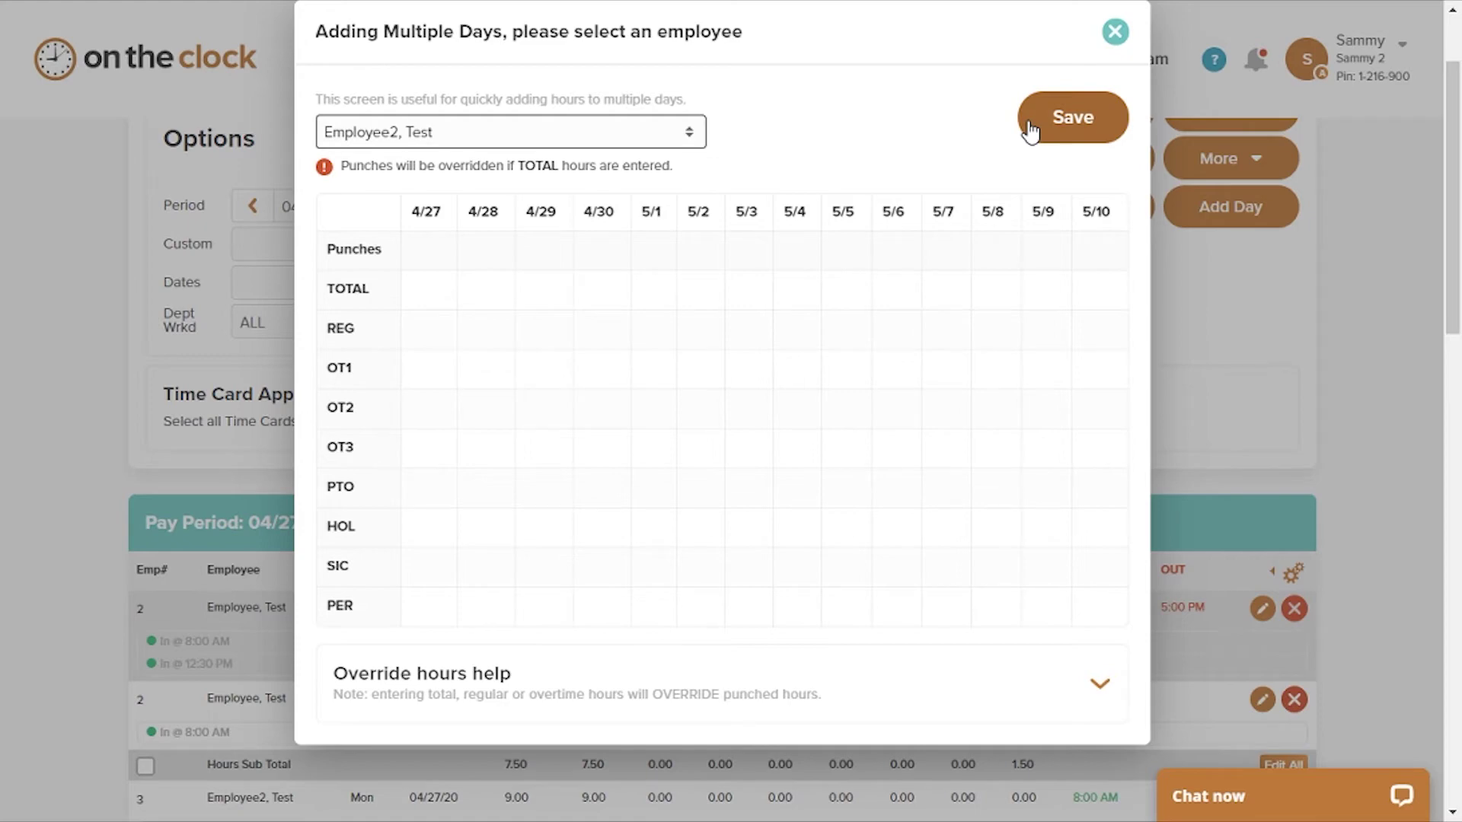
Delete the 4.5-hour 12:30–5:00 pm work punch from the first employee's 4/27 day
{"action": "left_click", "coordinate": [1115, 31]}
{"action": "scroll", "coordinate": [1454, 364], "scroll_direction": "down", "scroll_amount": 2}
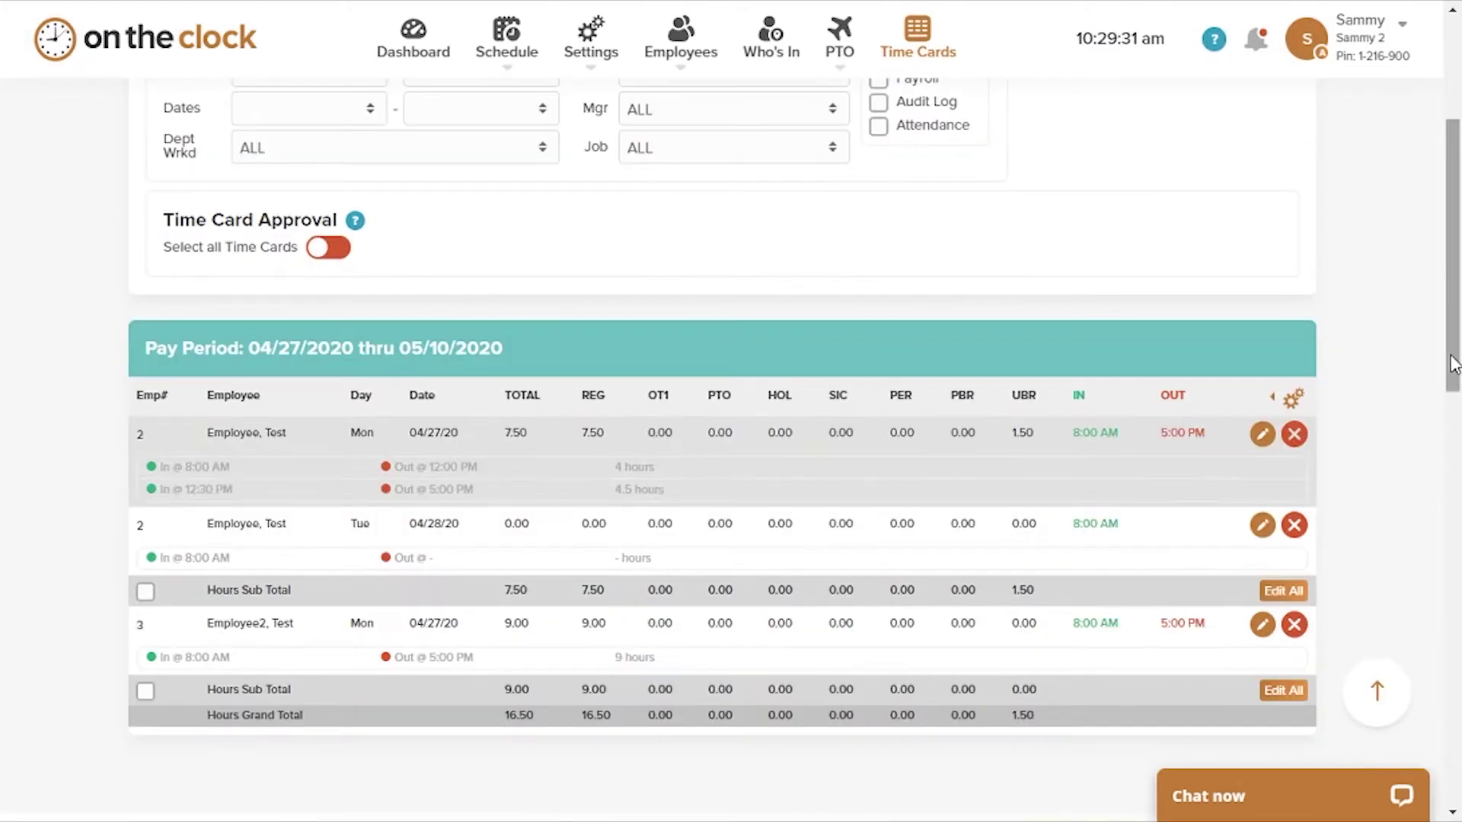
{"action": "left_click", "coordinate": [1043, 483]}
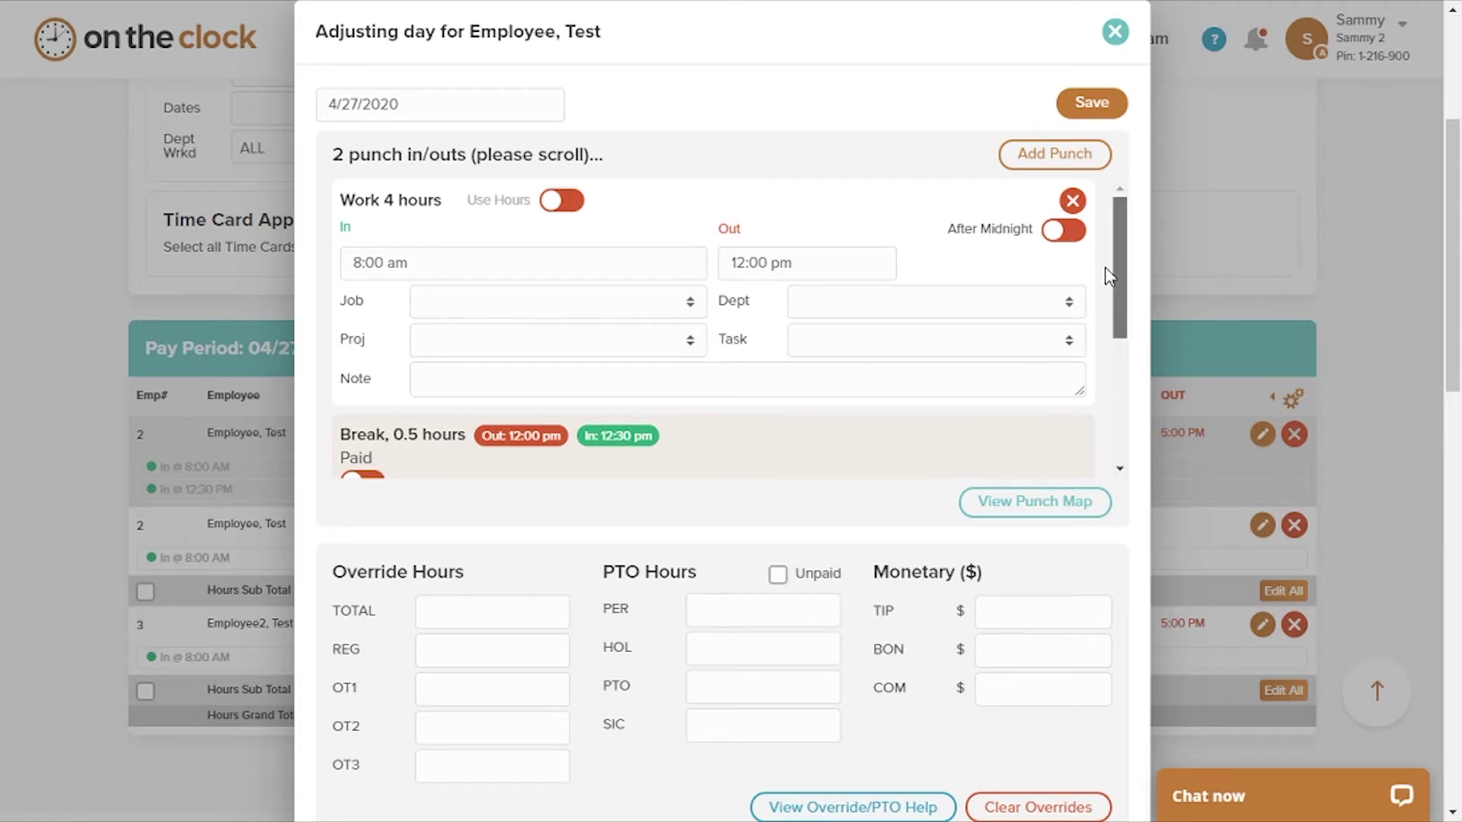
{"action": "left_click_drag", "start_coordinate": [1105, 275], "coordinate": [1113, 346]}
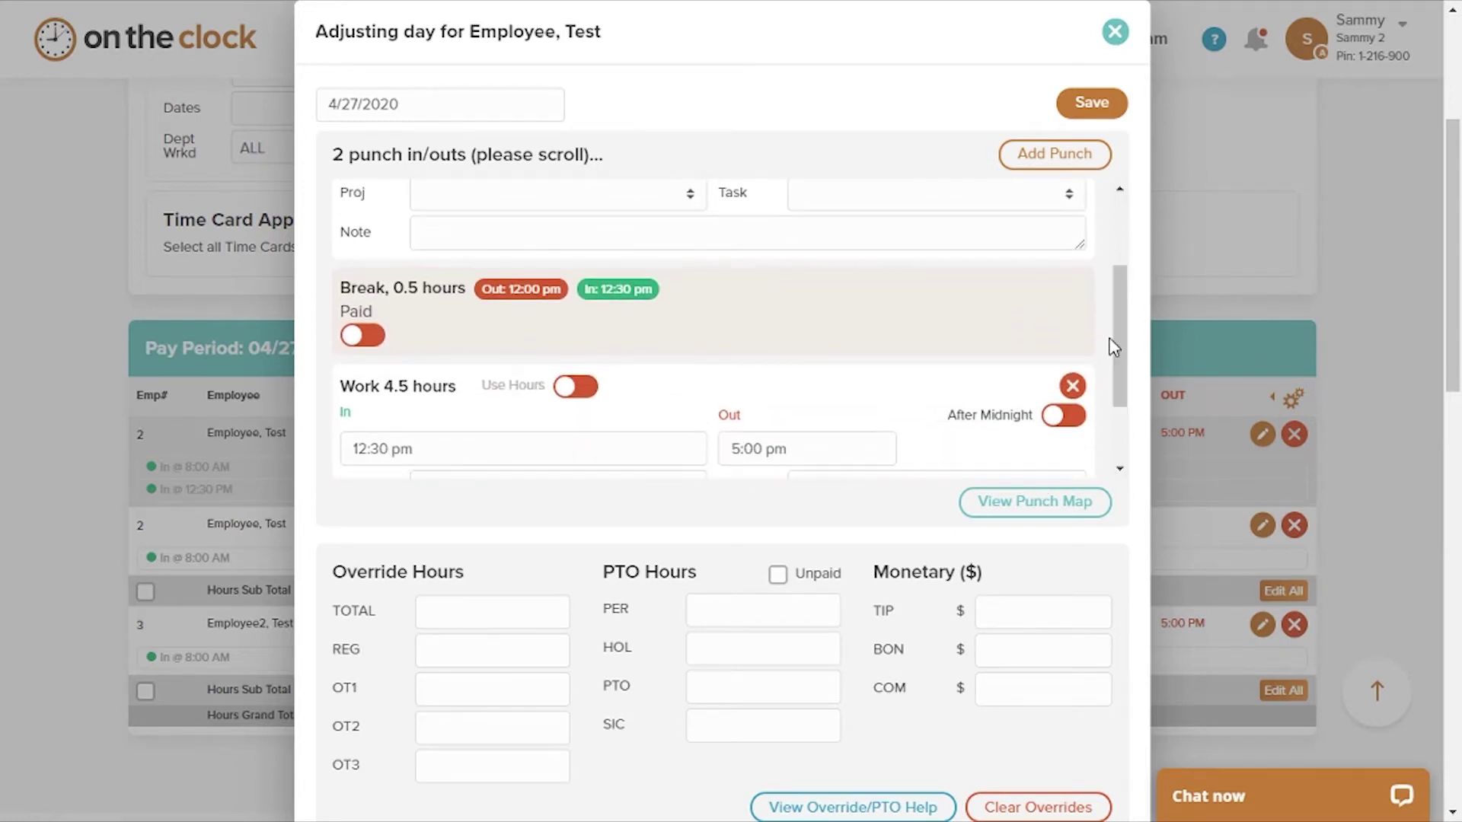
{"action": "left_click", "coordinate": [1072, 387]}
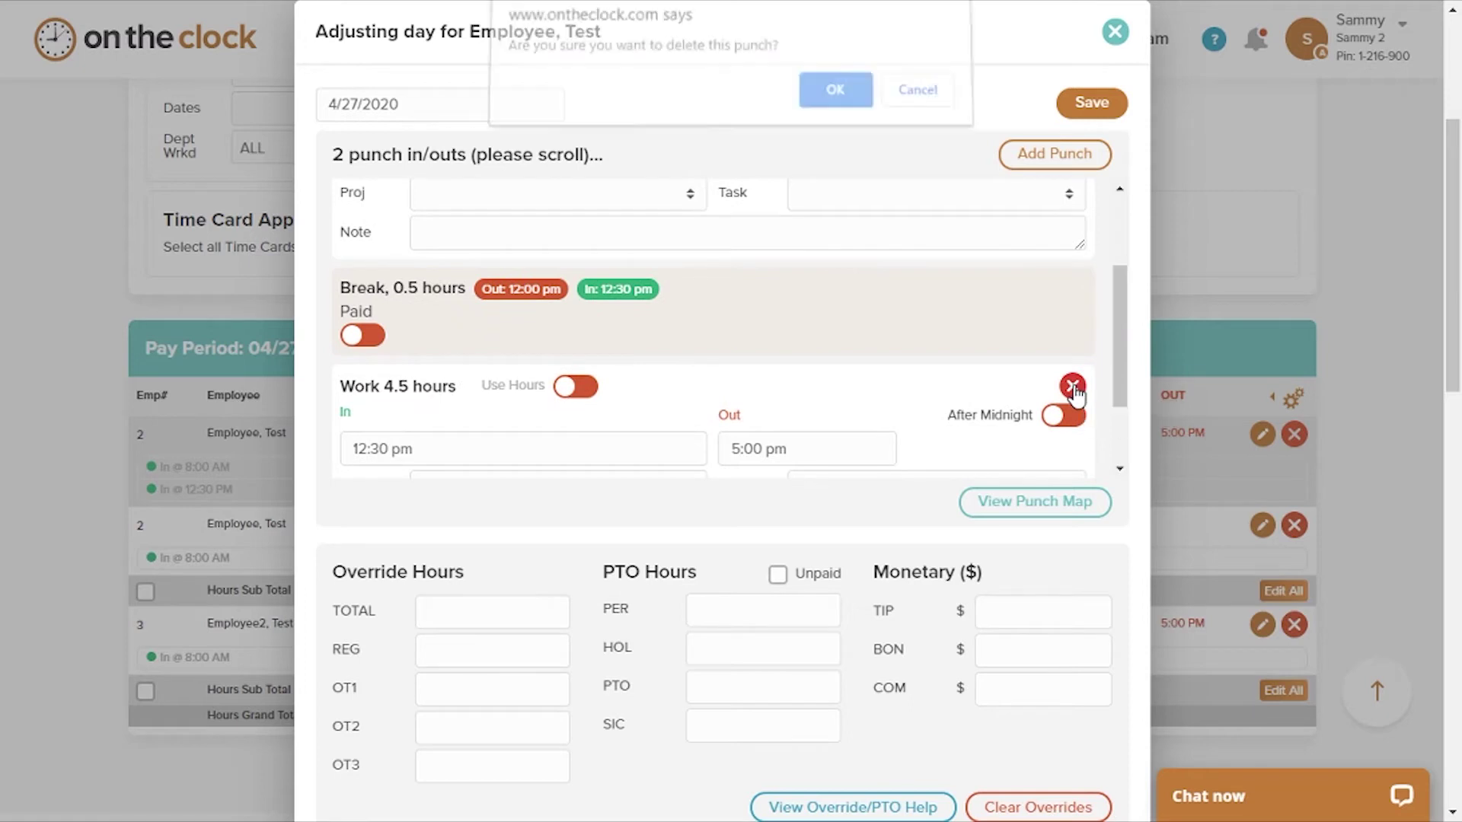
{"action": "left_click", "coordinate": [813, 99]}
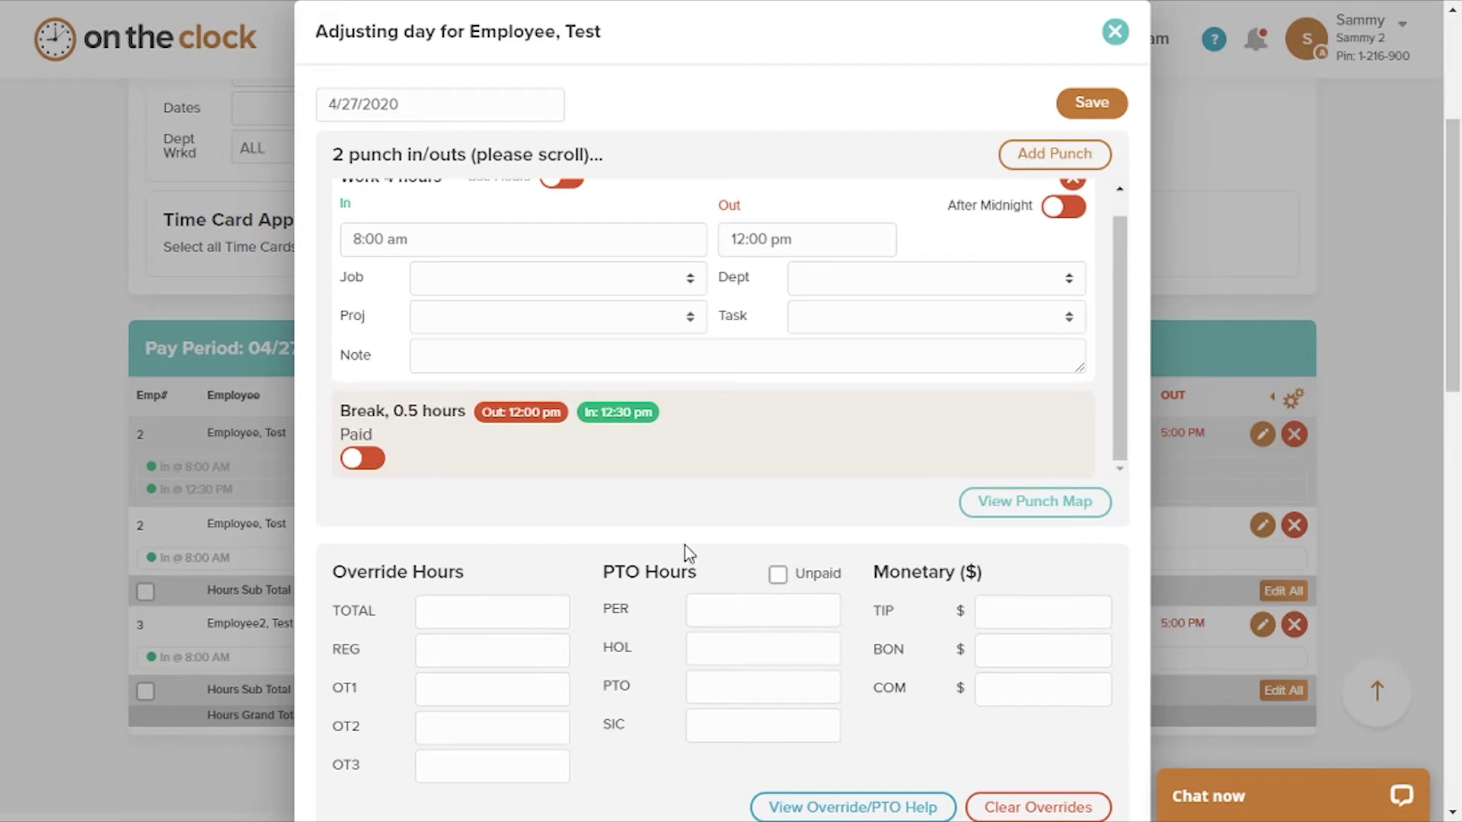
Enter 4 PTO hours and 4 regular override hours on the 4/27 day and save
{"action": "left_click", "coordinate": [703, 689]}
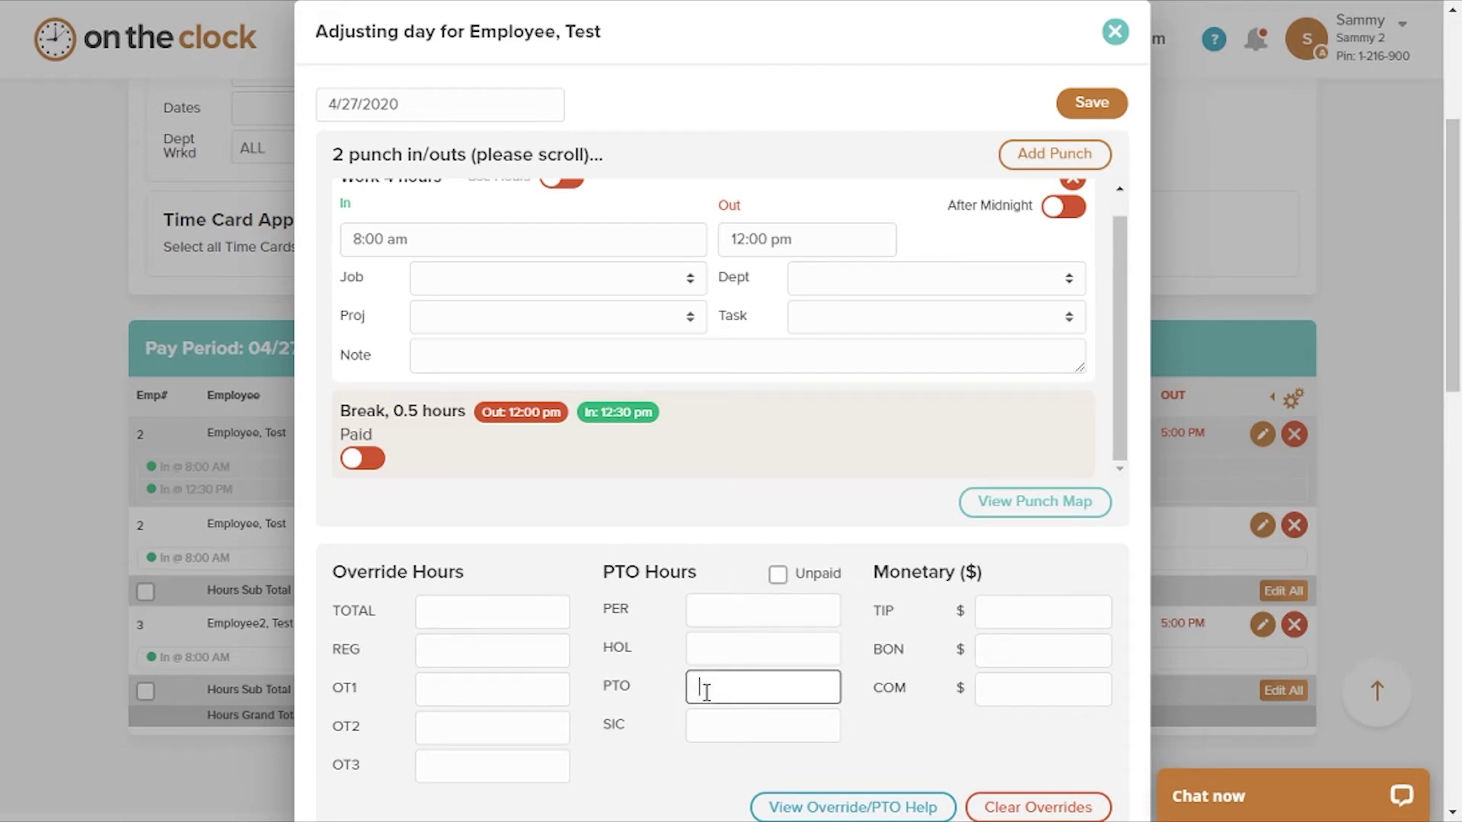
{"action": "type", "text": "4"}
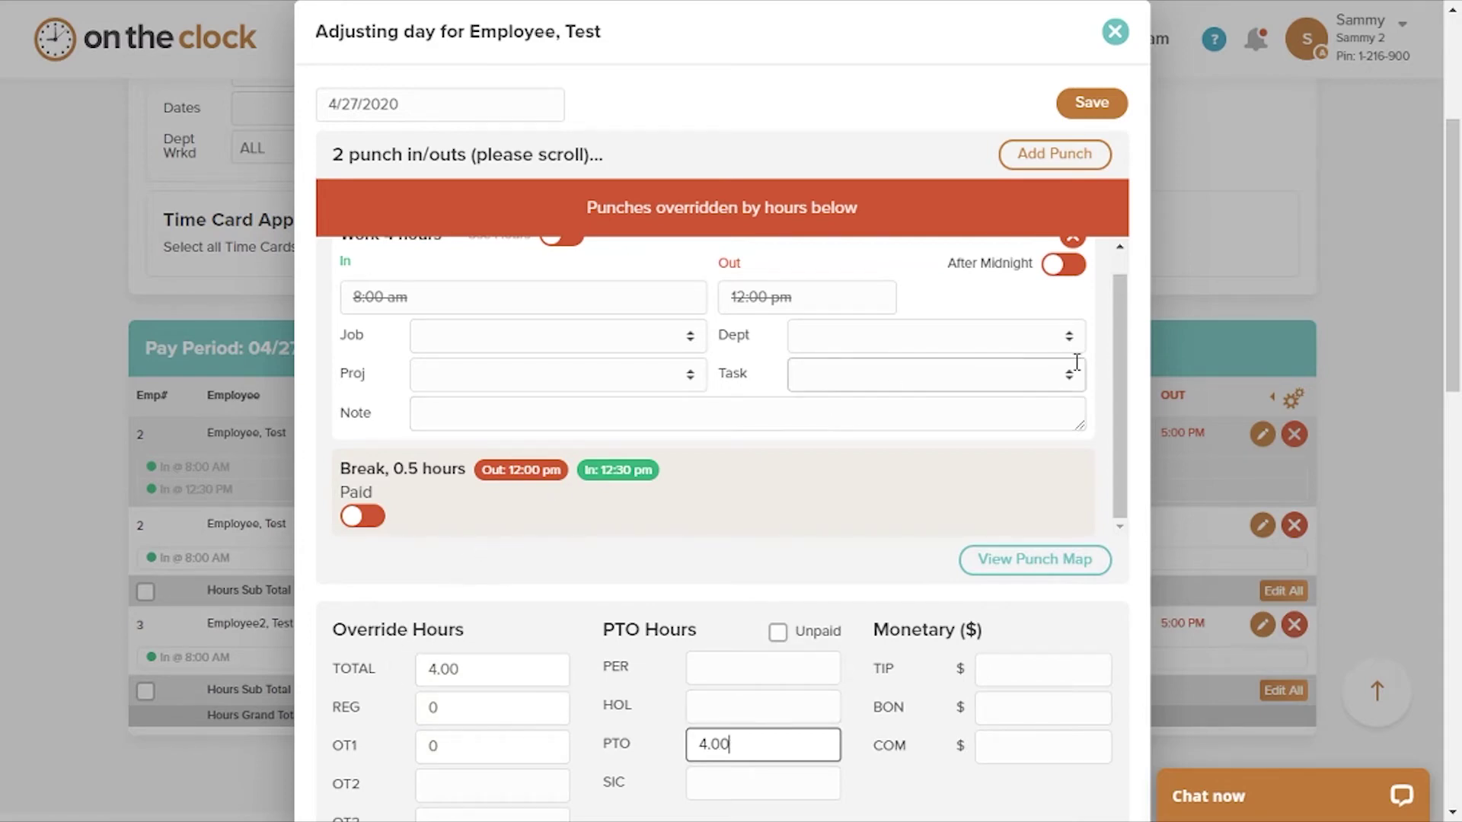
{"action": "left_click_drag", "start_coordinate": [1126, 344], "coordinate": [1122, 323]}
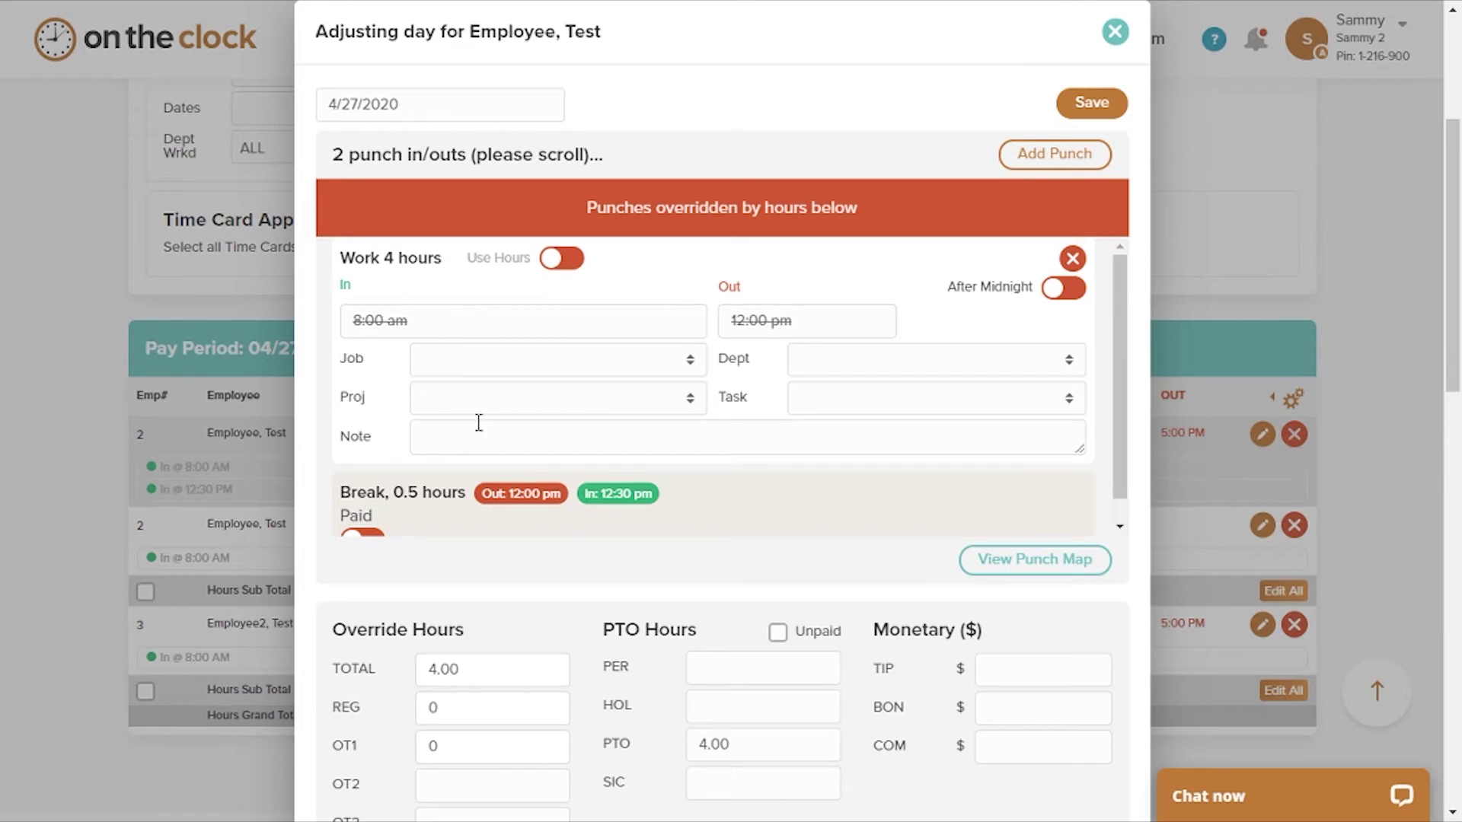
{"action": "double_click", "coordinate": [460, 706]}
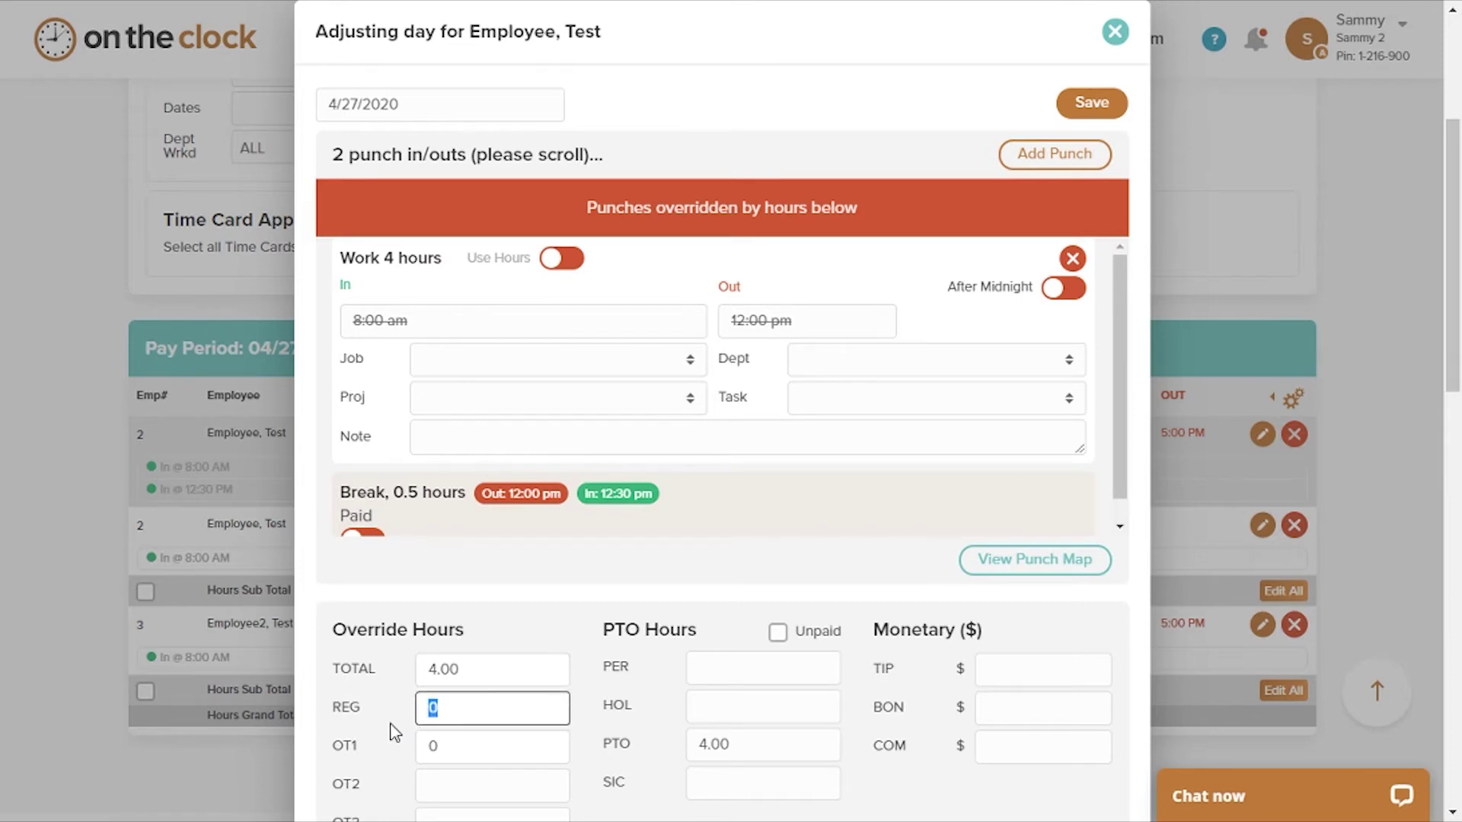
{"action": "type", "text": "4"}
{"action": "left_click", "coordinate": [562, 591]}
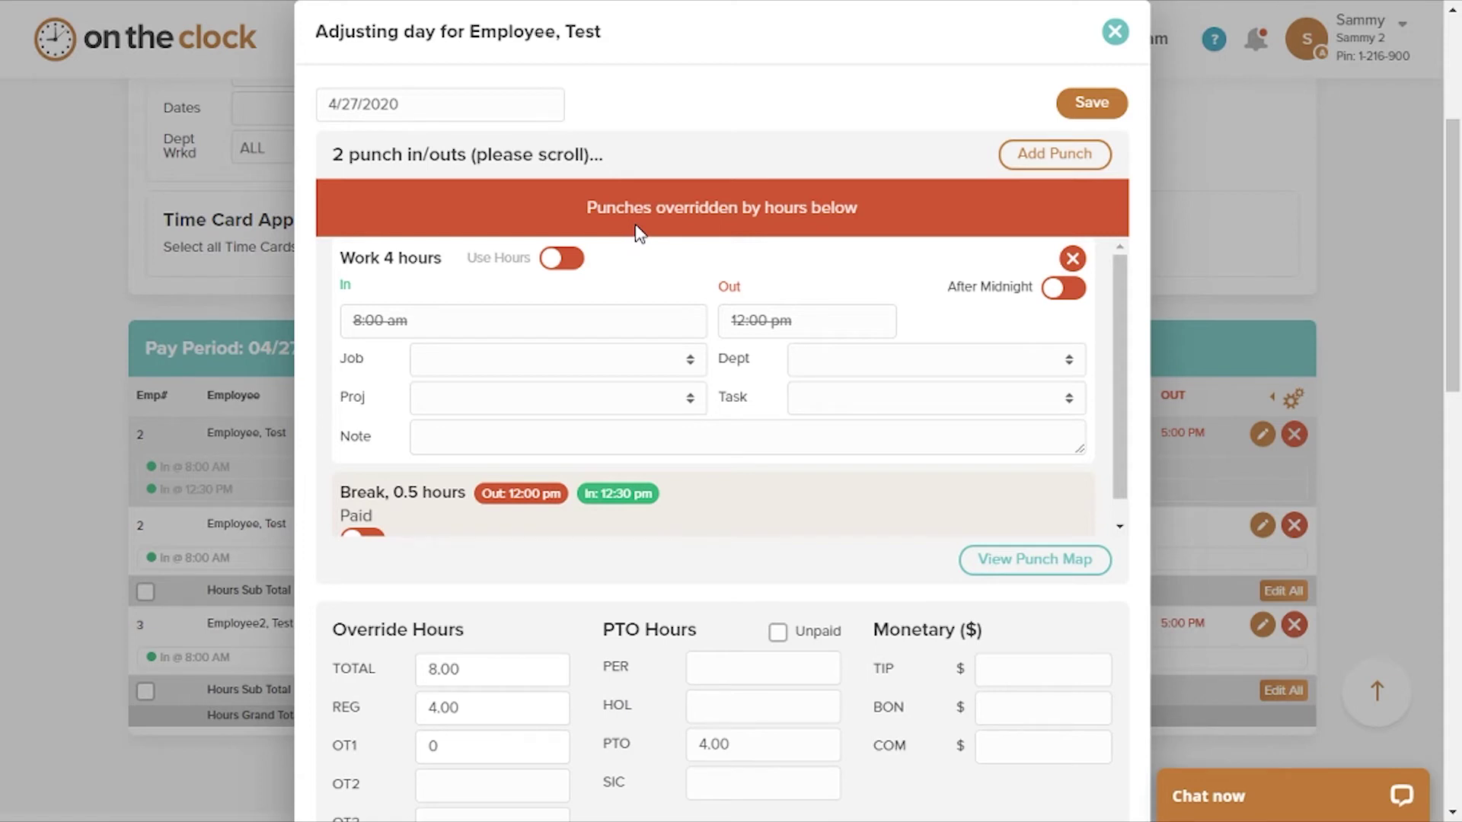
{"action": "left_click", "coordinate": [1076, 103]}
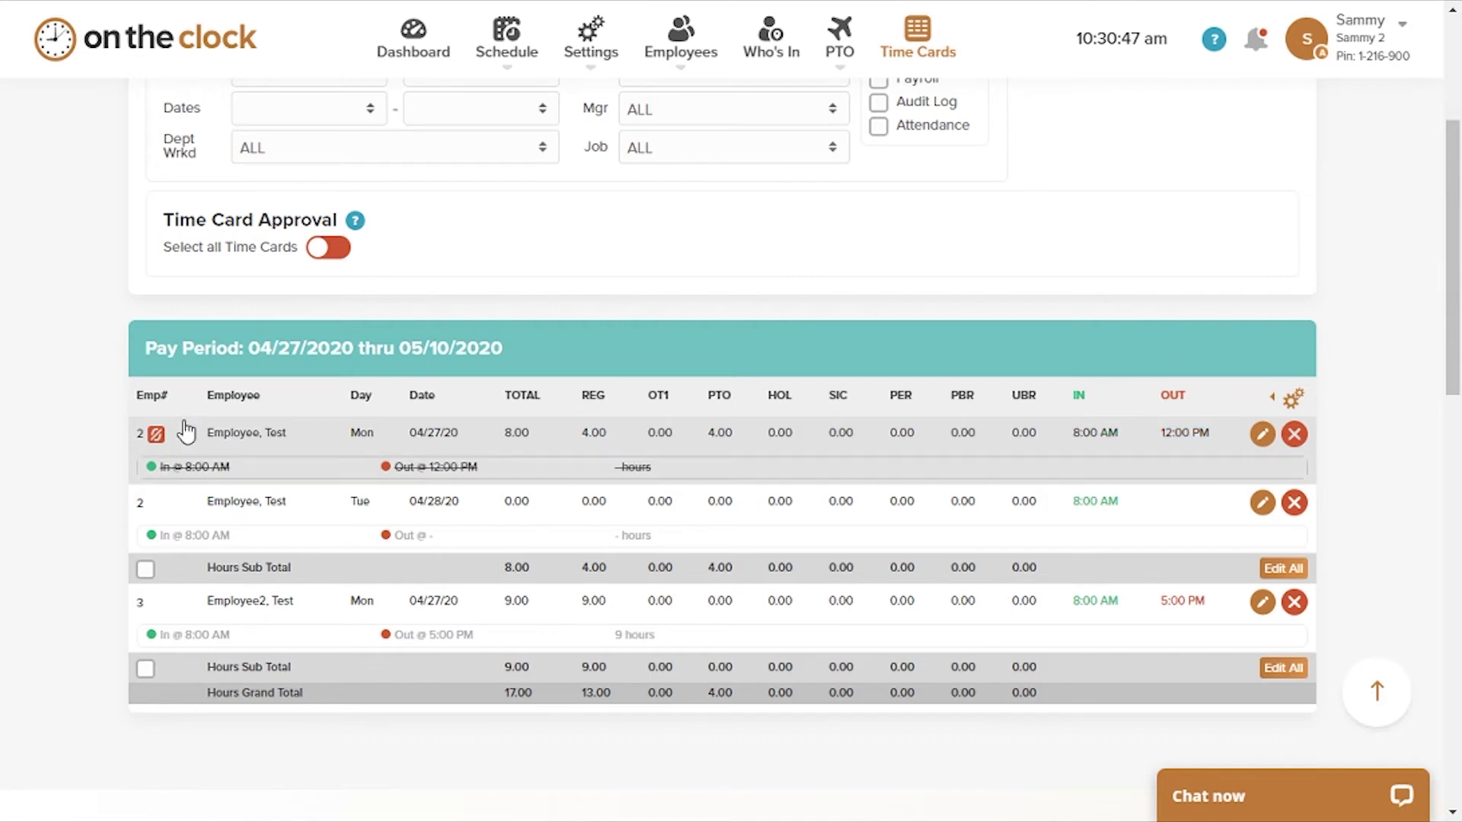
Check the 4/27 row's override flag showing 4.00 regular plus 4.00 PTO hours
{"action": "mouse_move", "coordinate": [162, 442]}
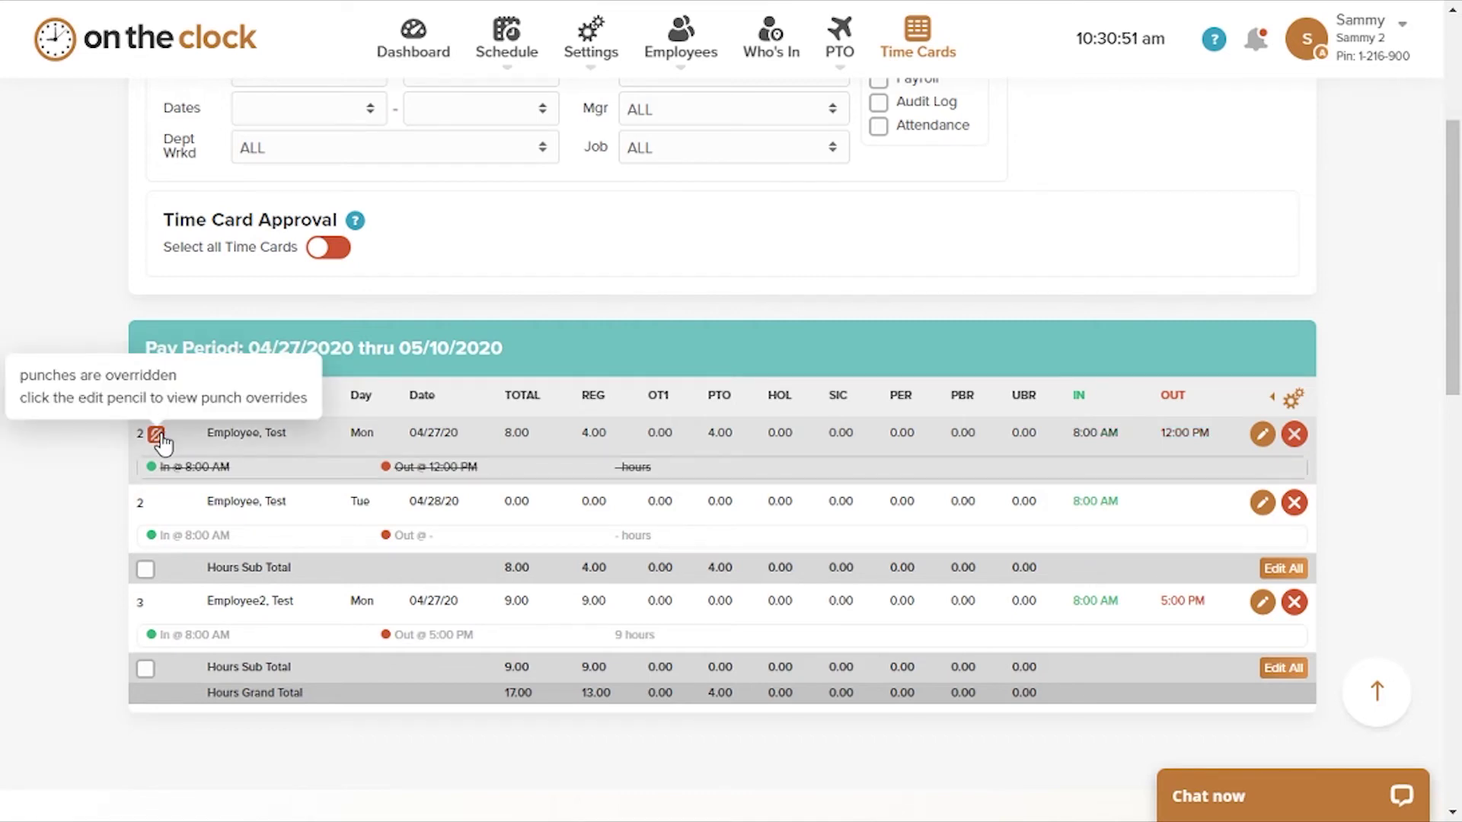
{"action": "scroll", "coordinate": [1218, 228], "scroll_direction": "up", "scroll_amount": 4}
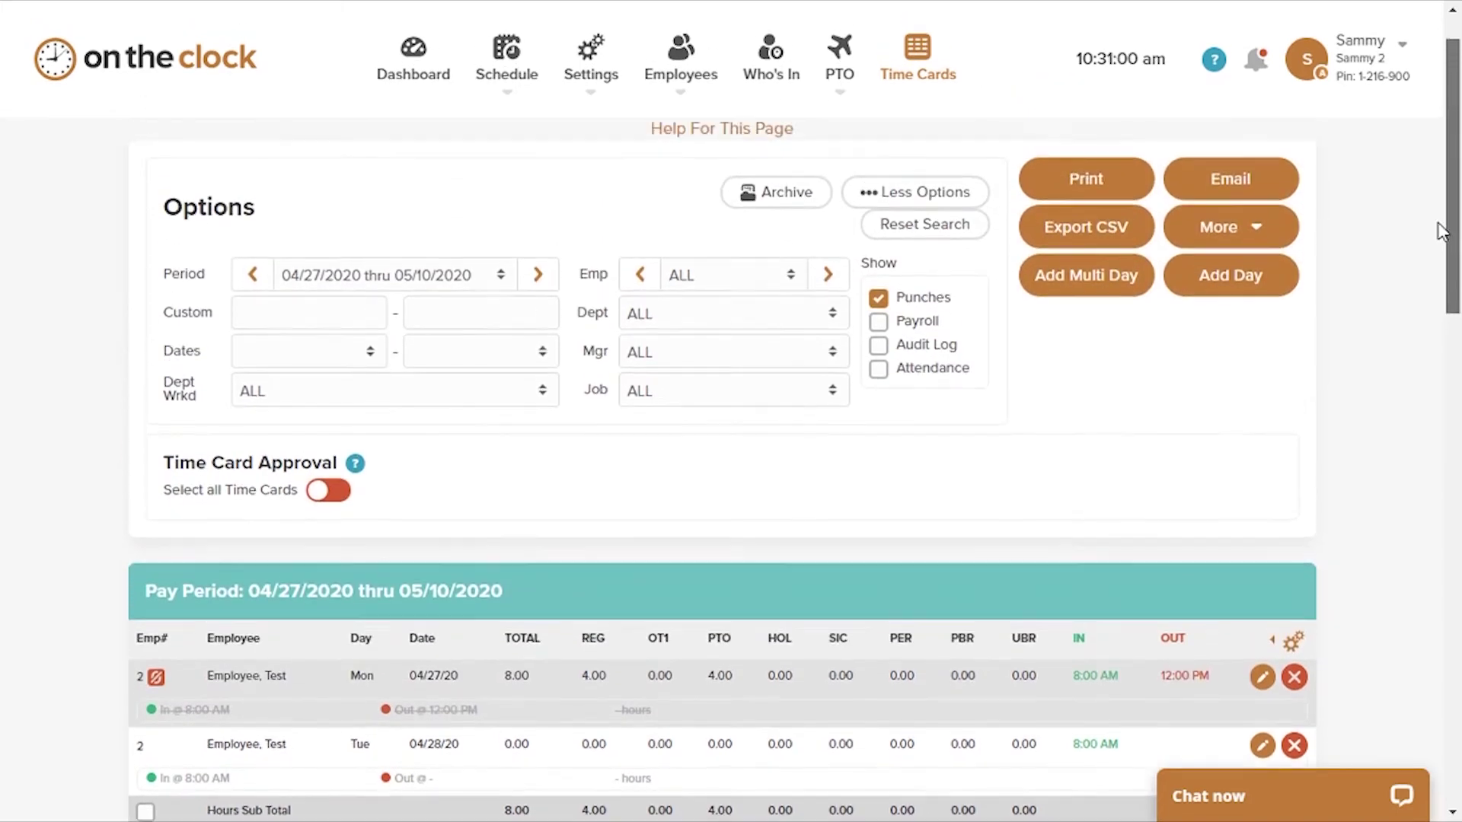
Export the pay period's time cards as CSV and open Export (1).csv in Excel
{"action": "scroll", "coordinate": [1438, 225], "scroll_direction": "up", "scroll_amount": 1}
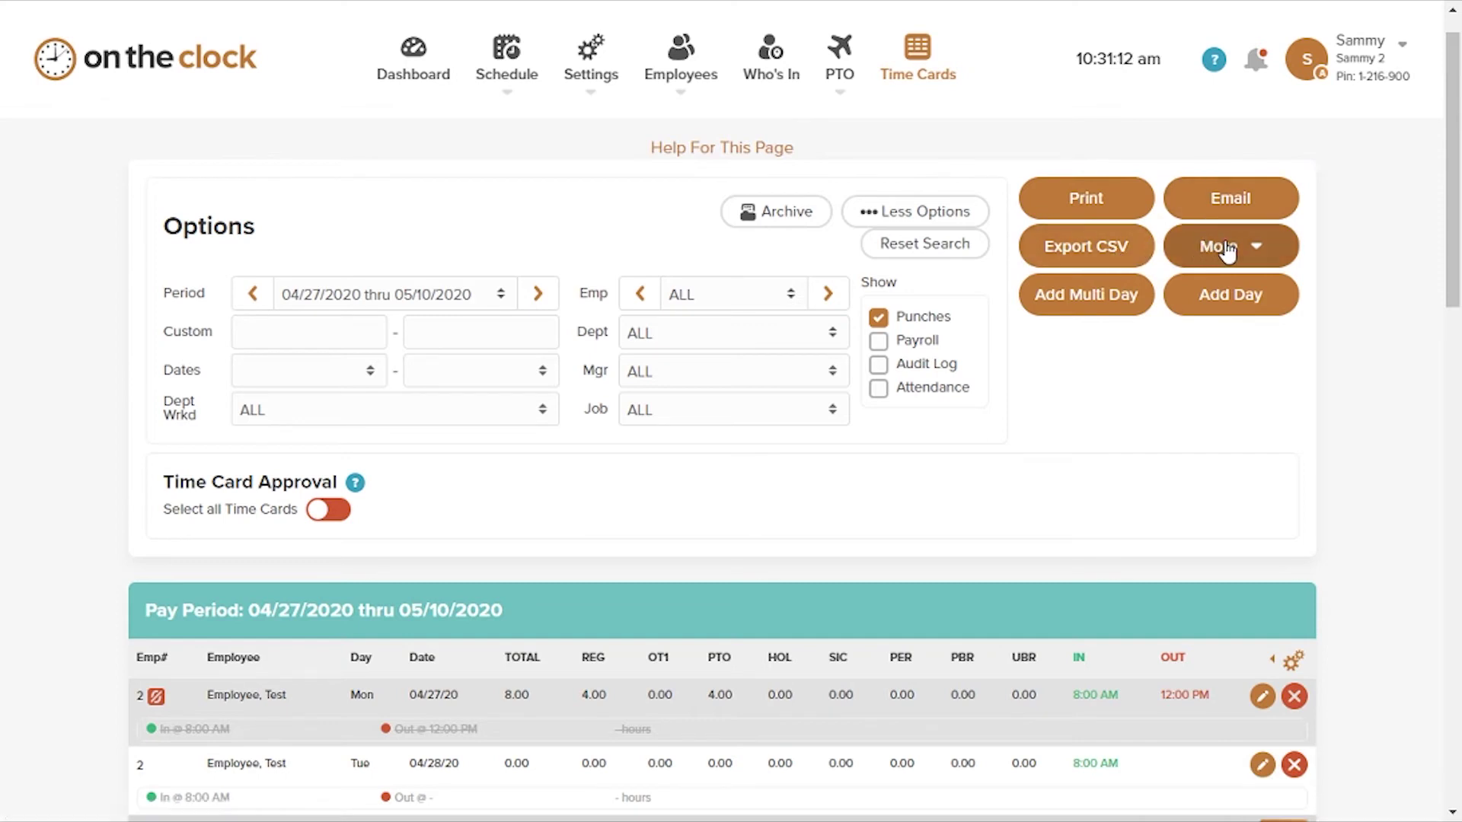
{"action": "left_click", "coordinate": [1121, 253]}
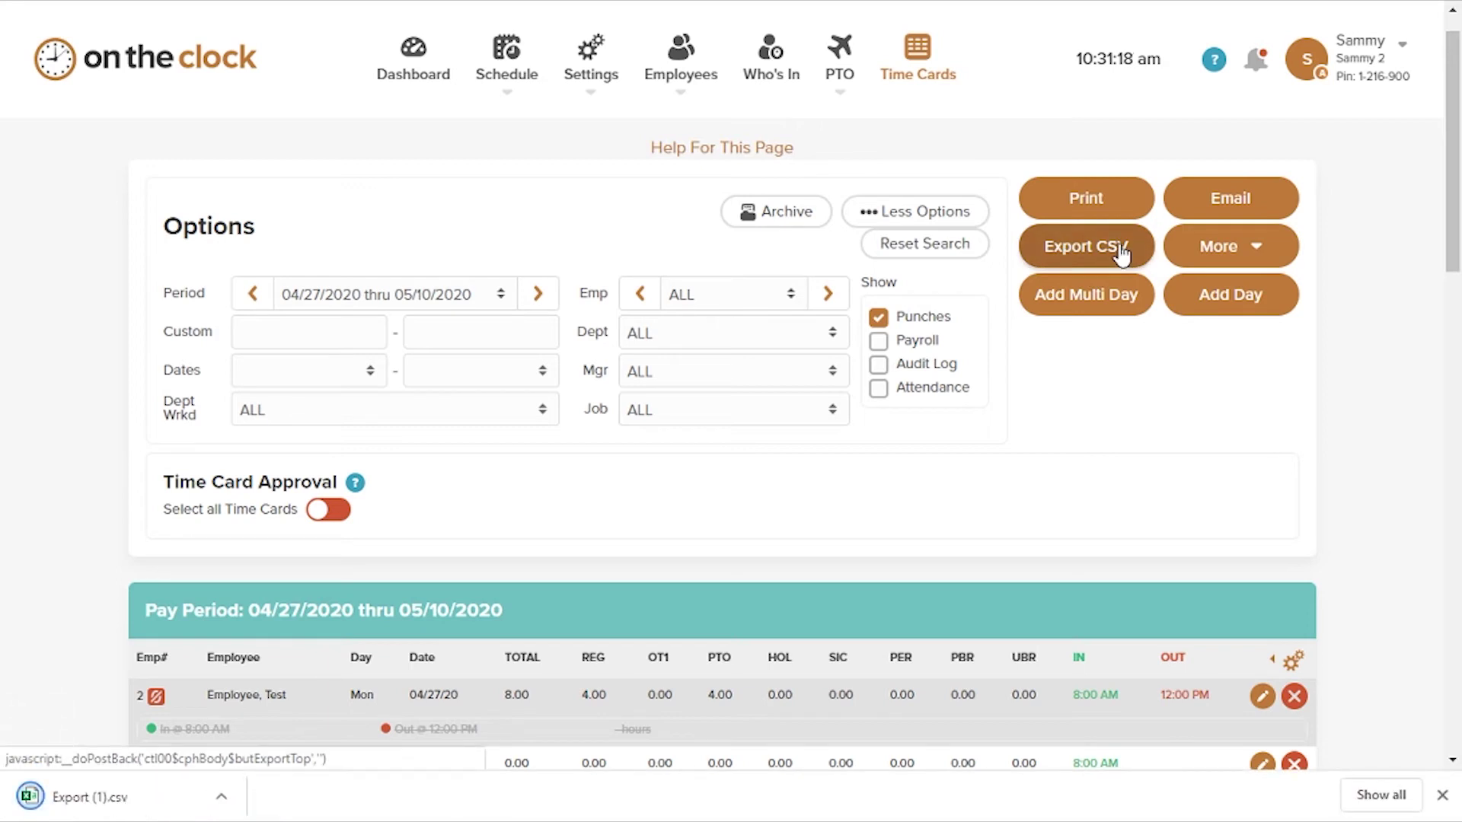
{"action": "left_click", "coordinate": [74, 794]}
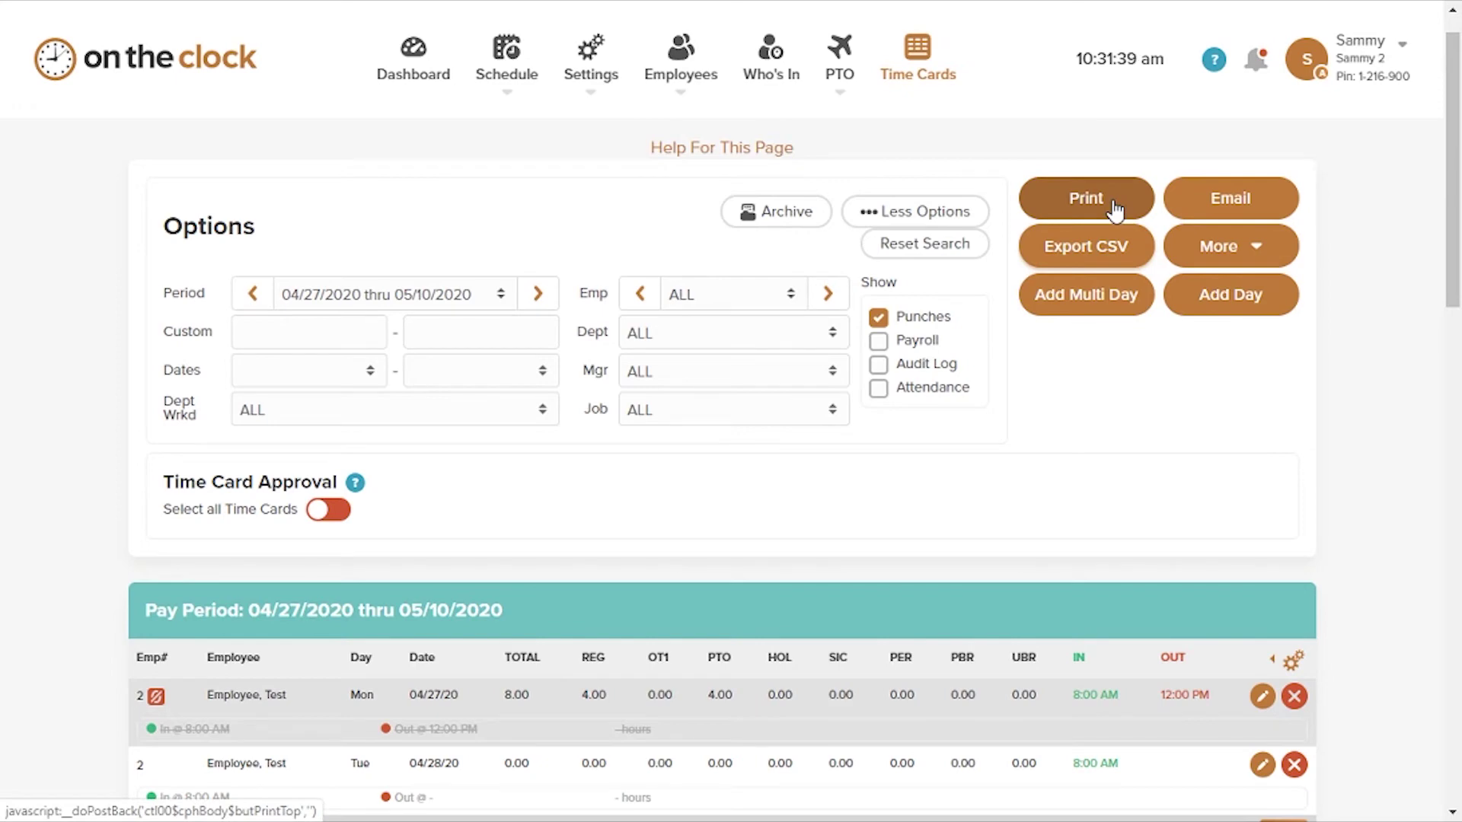
Fill the Email Time Card form with Show Detail ticked and a first recipient, then return to Time Cards
{"action": "left_click", "coordinate": [1240, 201]}
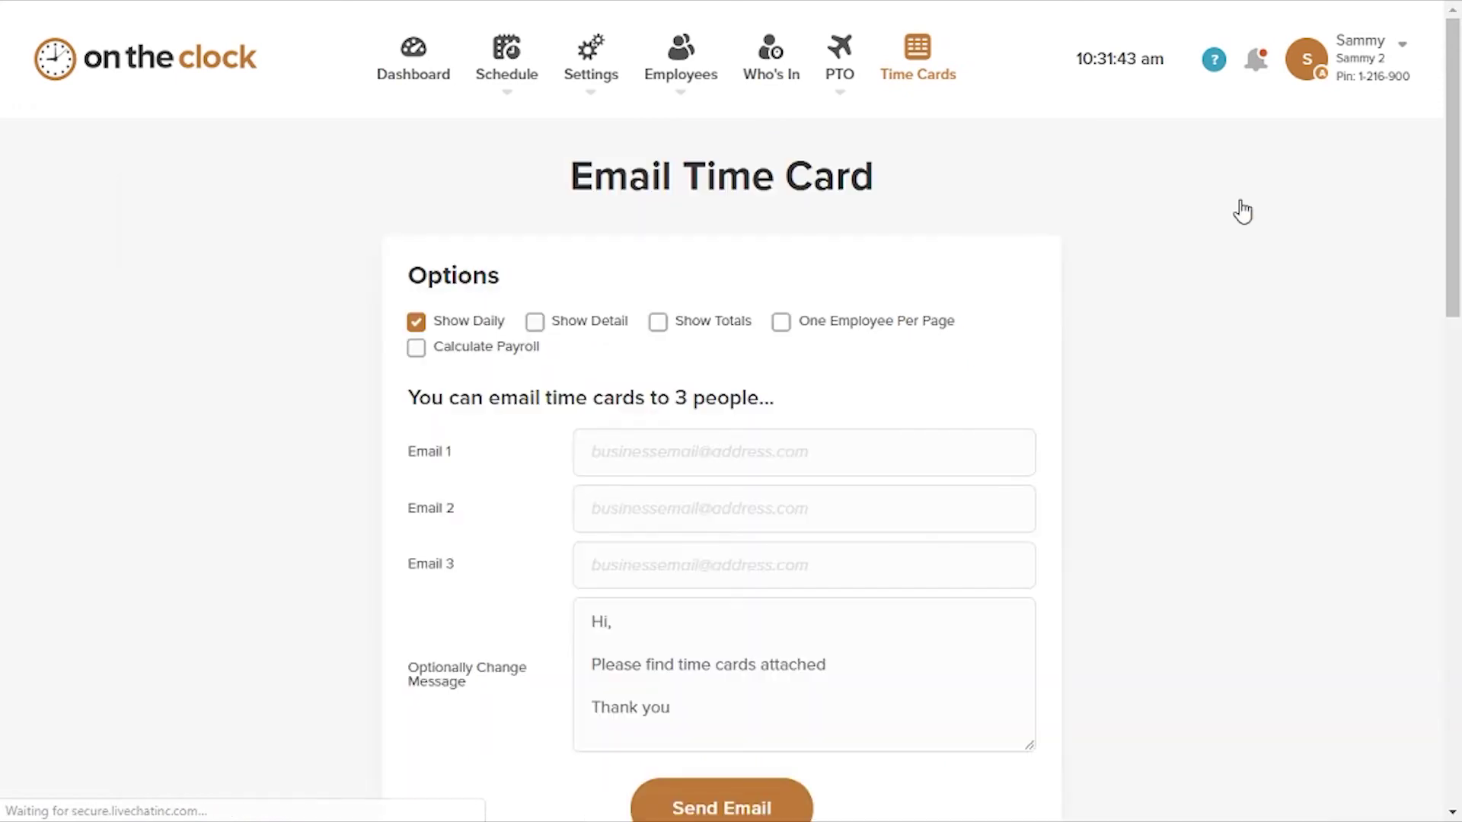
{"action": "left_click", "coordinate": [534, 325]}
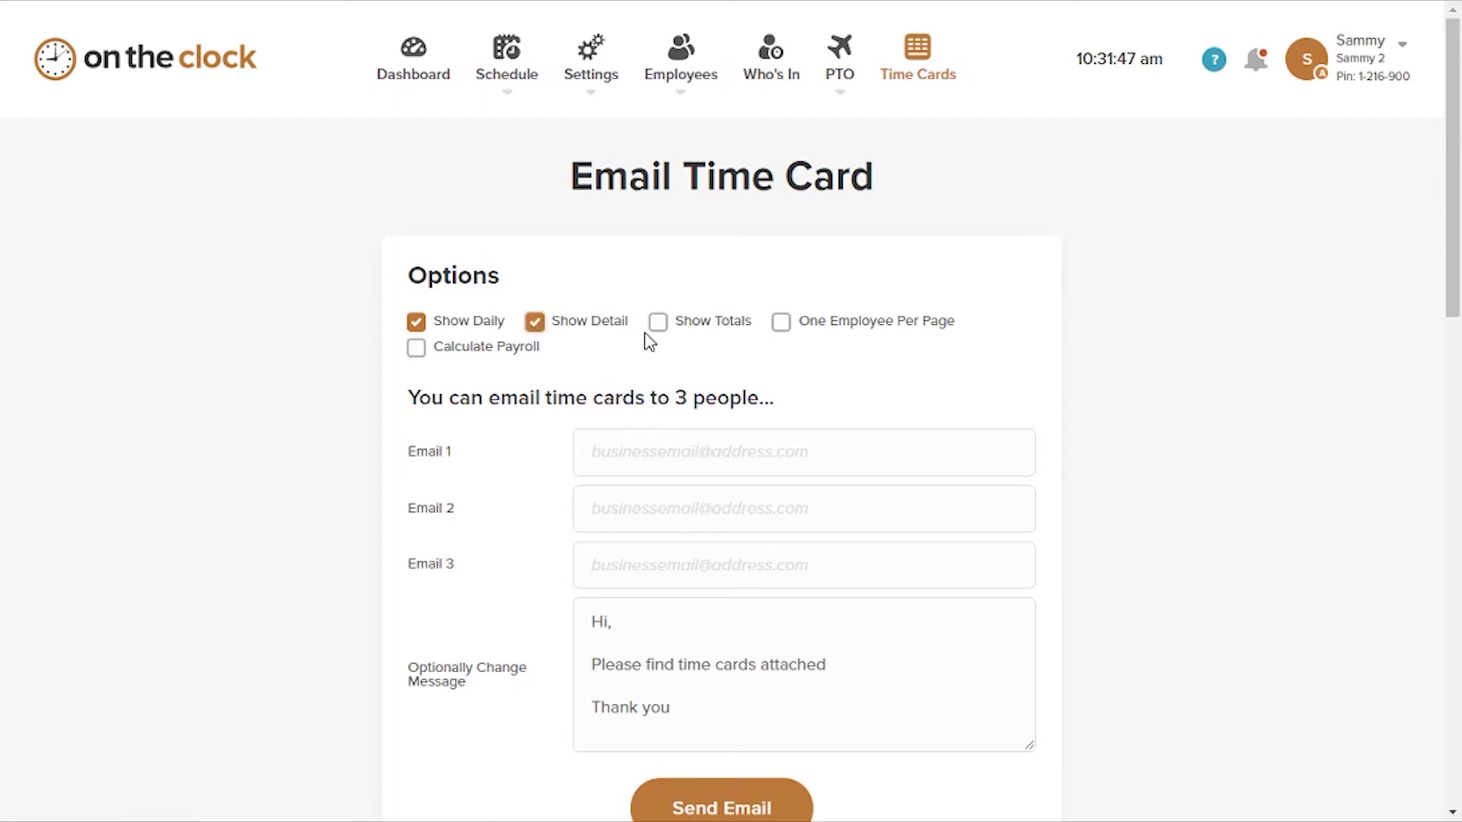
{"action": "left_click", "coordinate": [594, 451]}
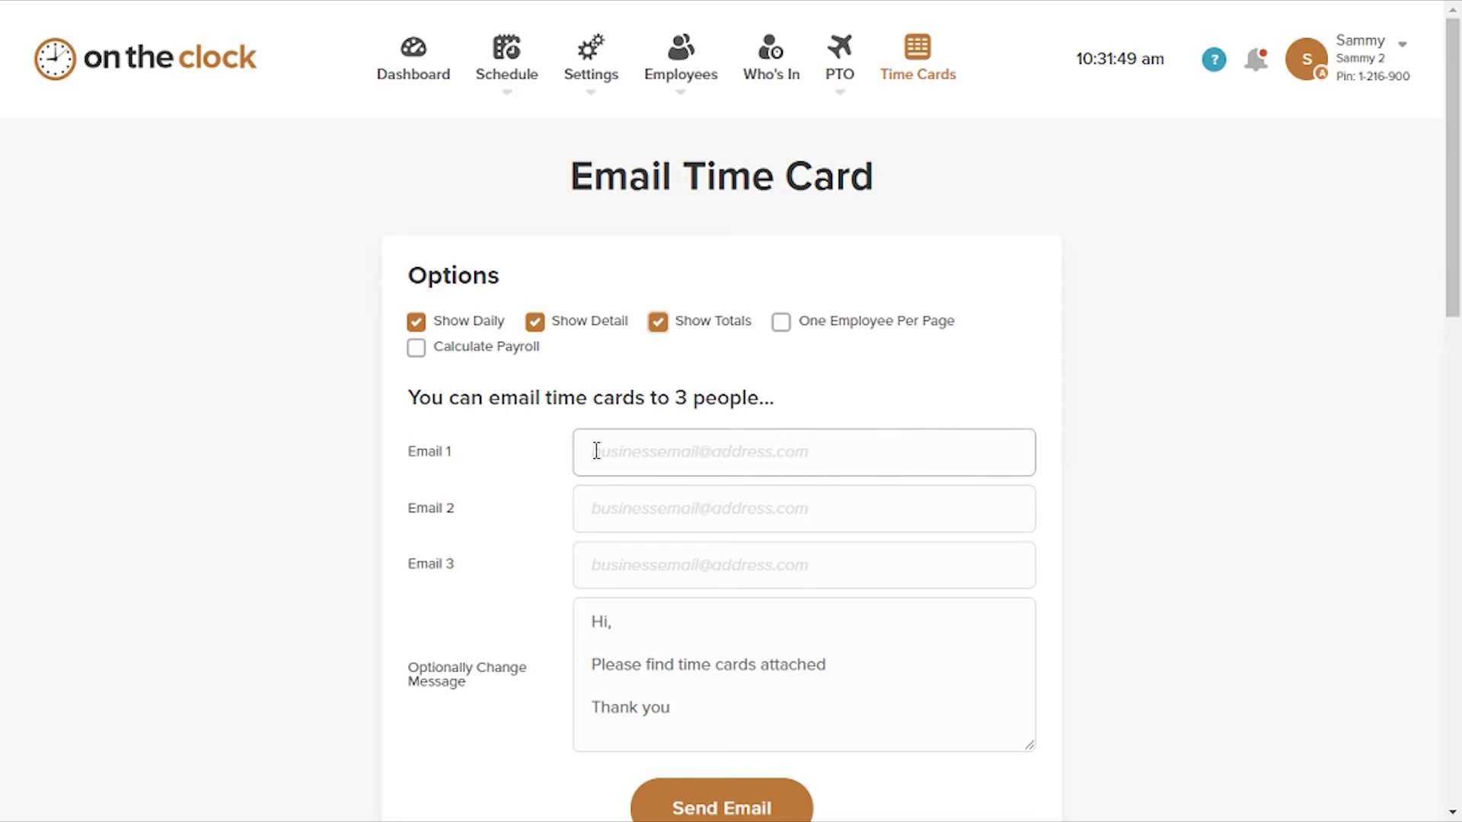
{"action": "left_click", "coordinate": [901, 79]}
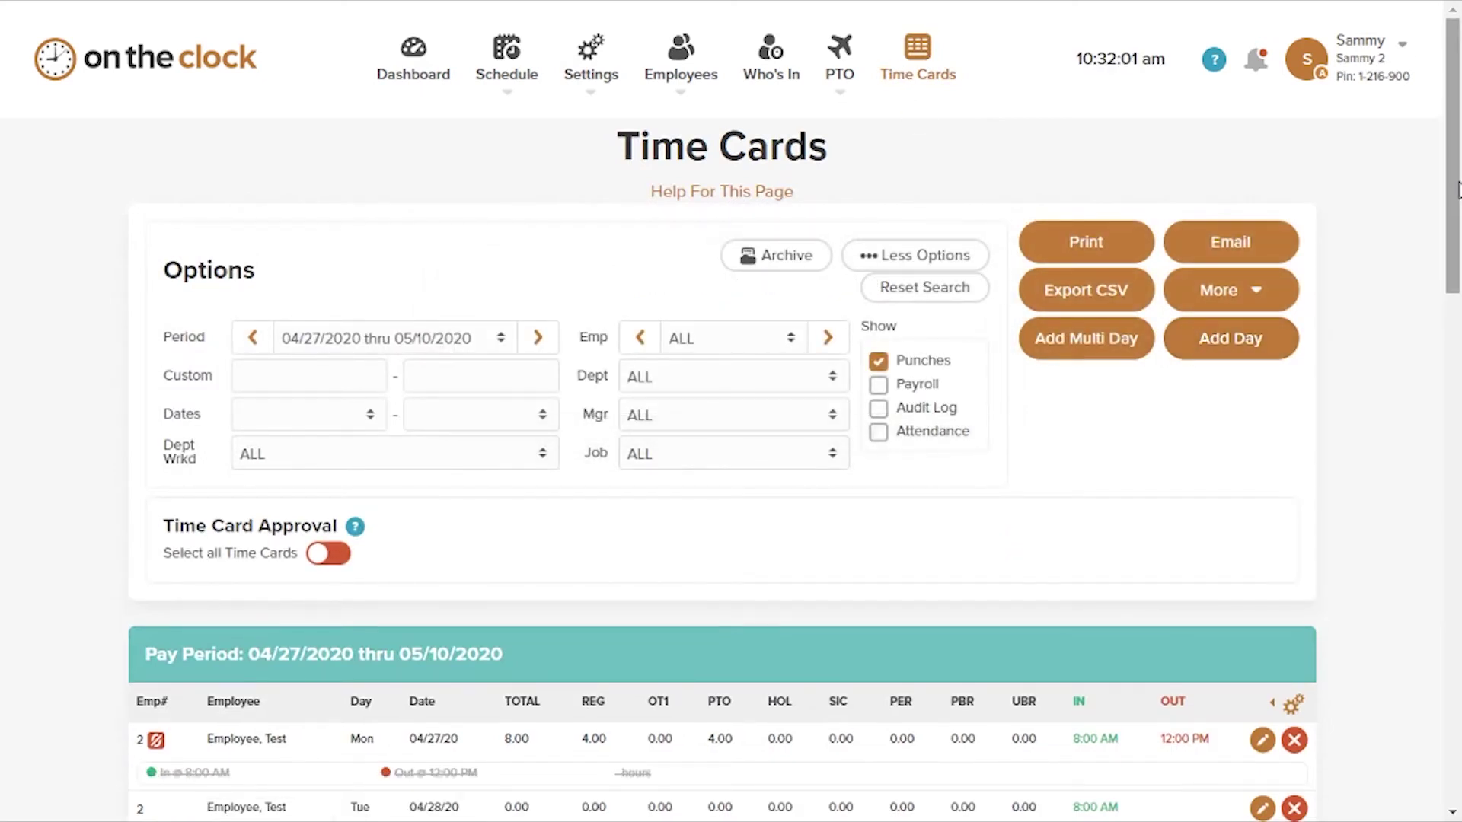
Open the More export dropdown and scroll to the Gusto, Sure Payroll, Paychex and AccountingCS formats
{"action": "scroll", "coordinate": [1454, 188], "scroll_direction": "down", "scroll_amount": 1}
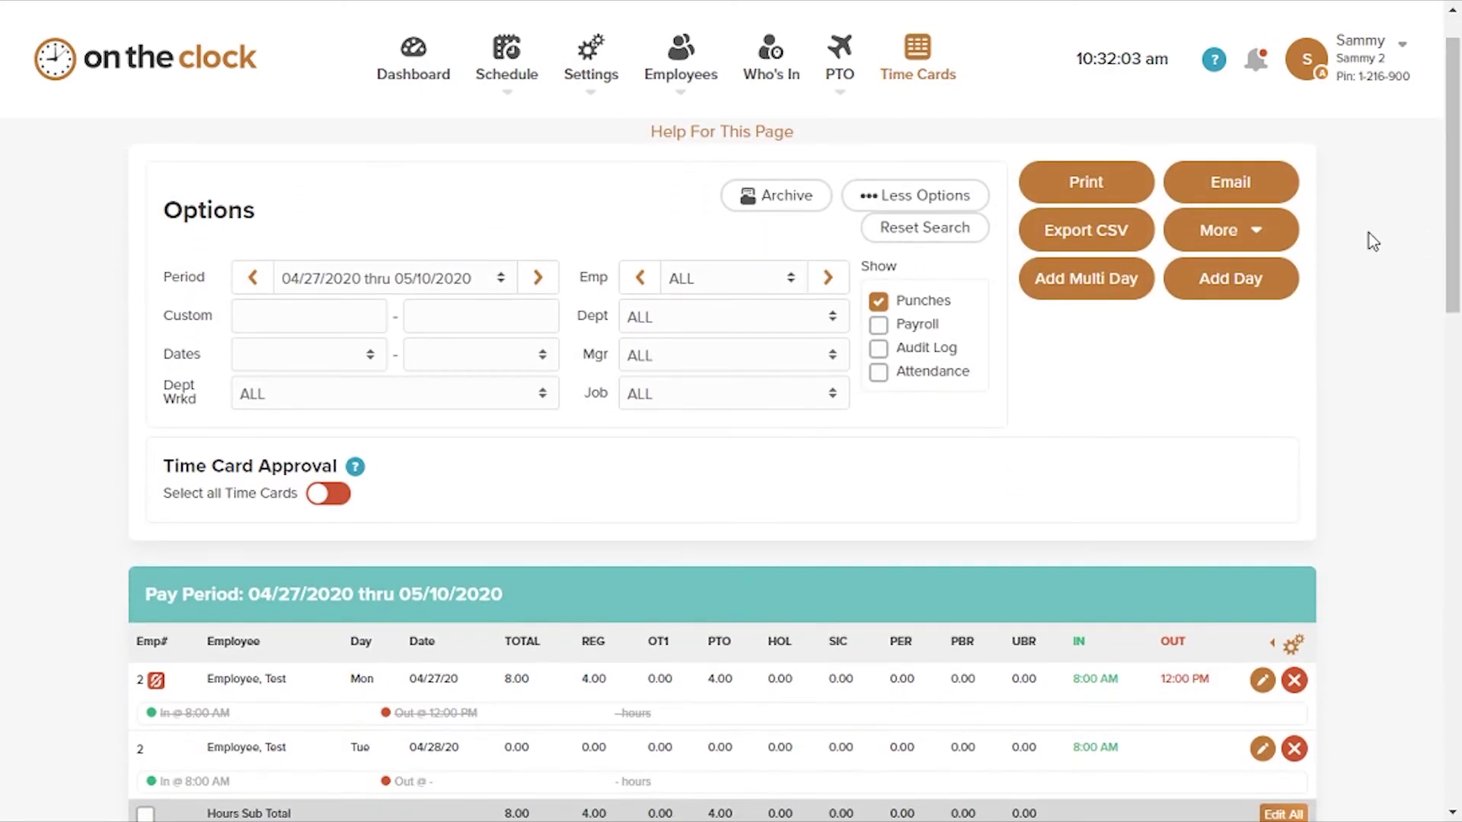
{"action": "left_click", "coordinate": [1255, 240]}
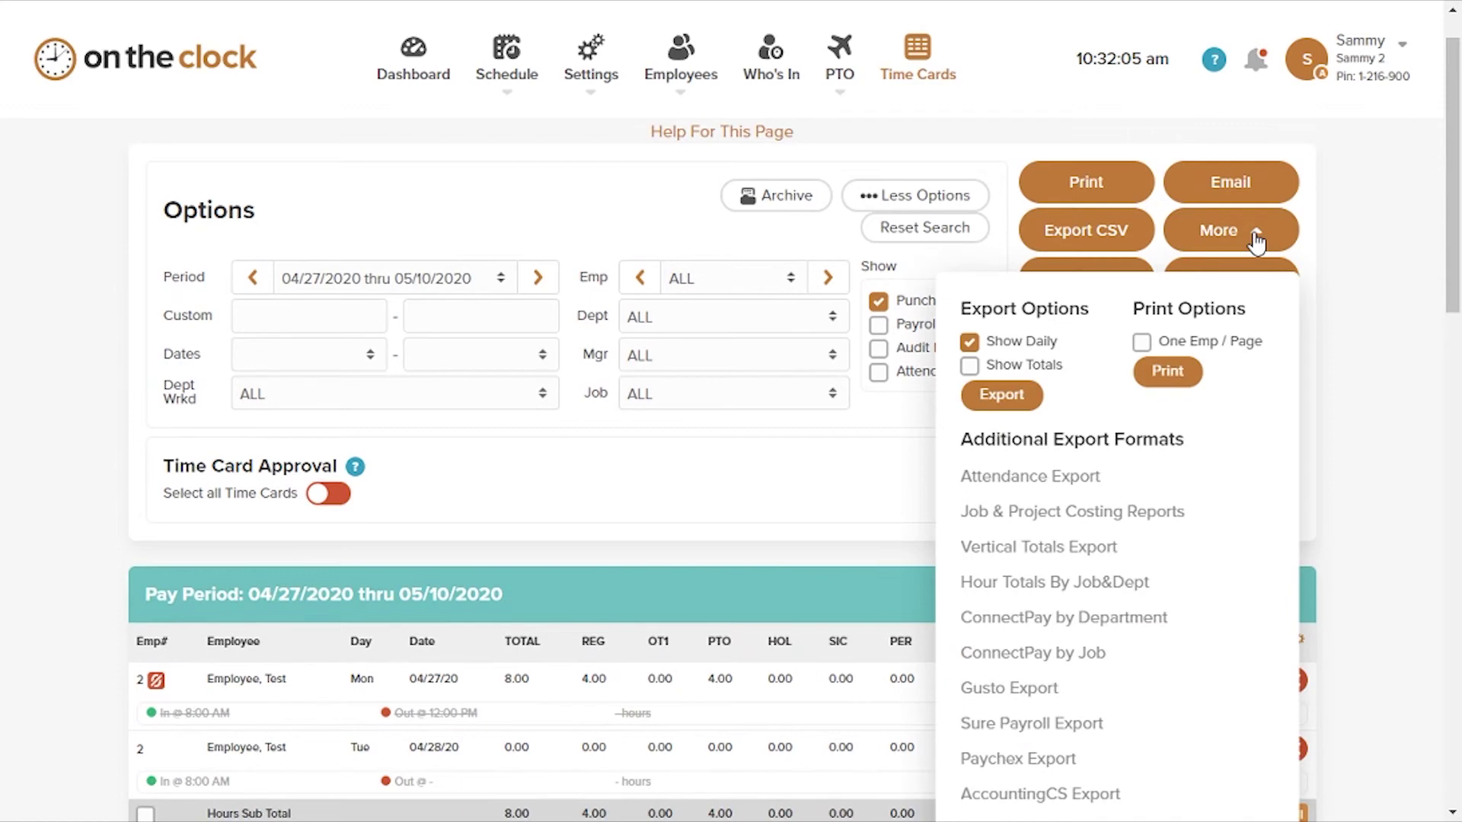
{"action": "left_click_drag", "start_coordinate": [1454, 272], "coordinate": [1454, 337]}
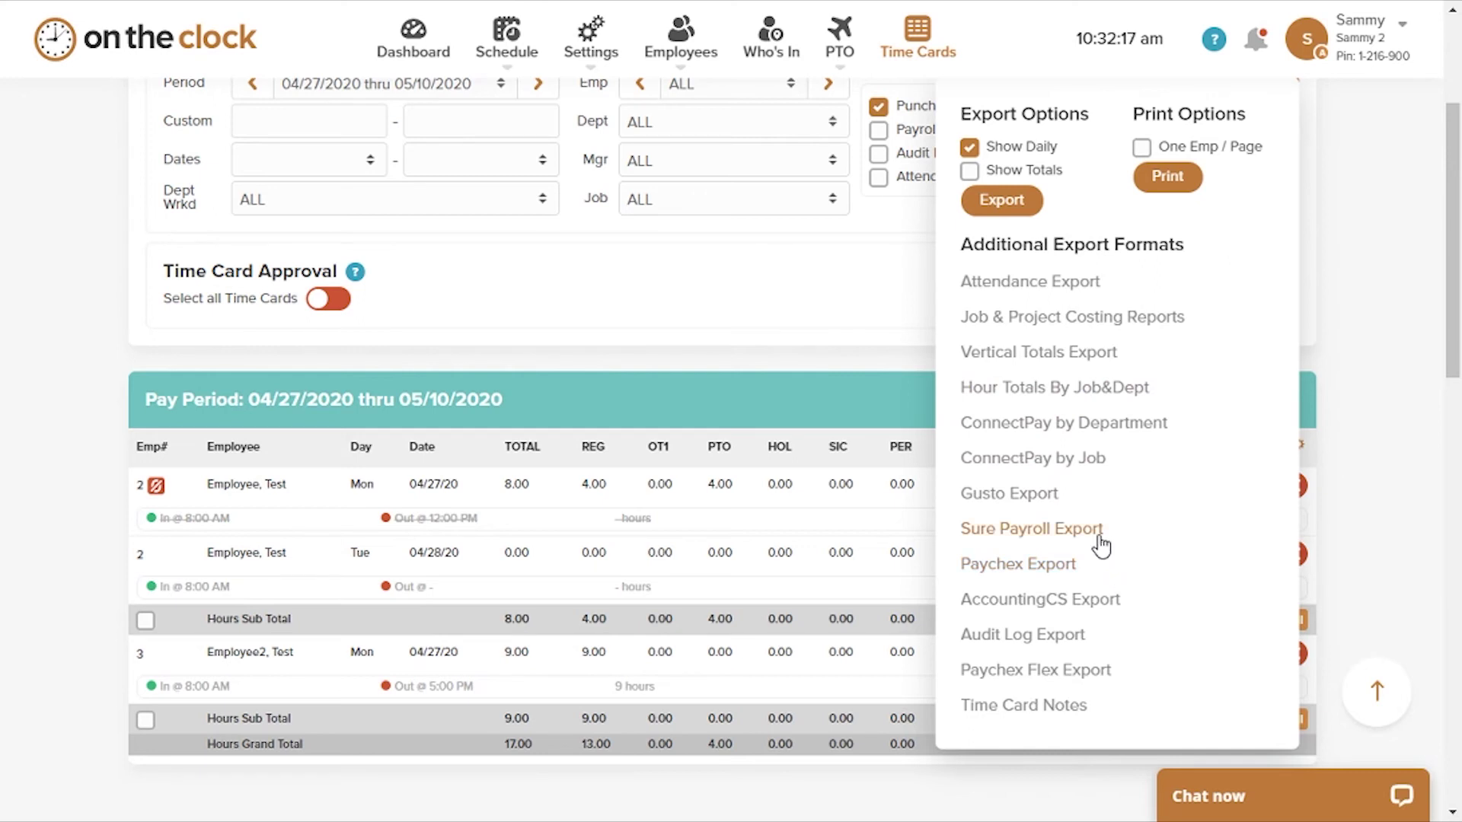
Export the Timecard Audit Log PDF, exit its fullscreen view and close it
{"action": "left_click", "coordinate": [1062, 648]}
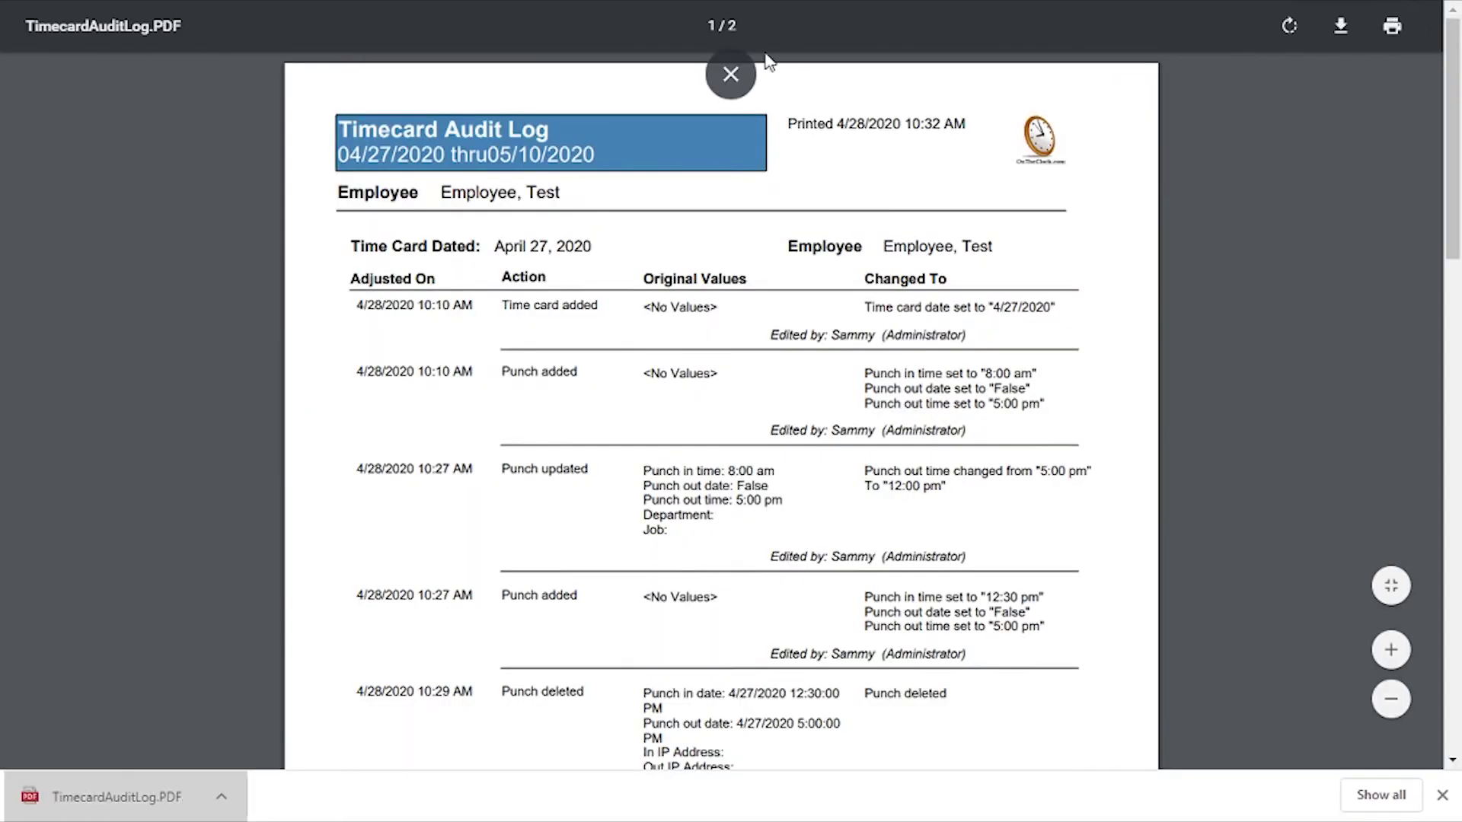
{"action": "left_click", "coordinate": [735, 74]}
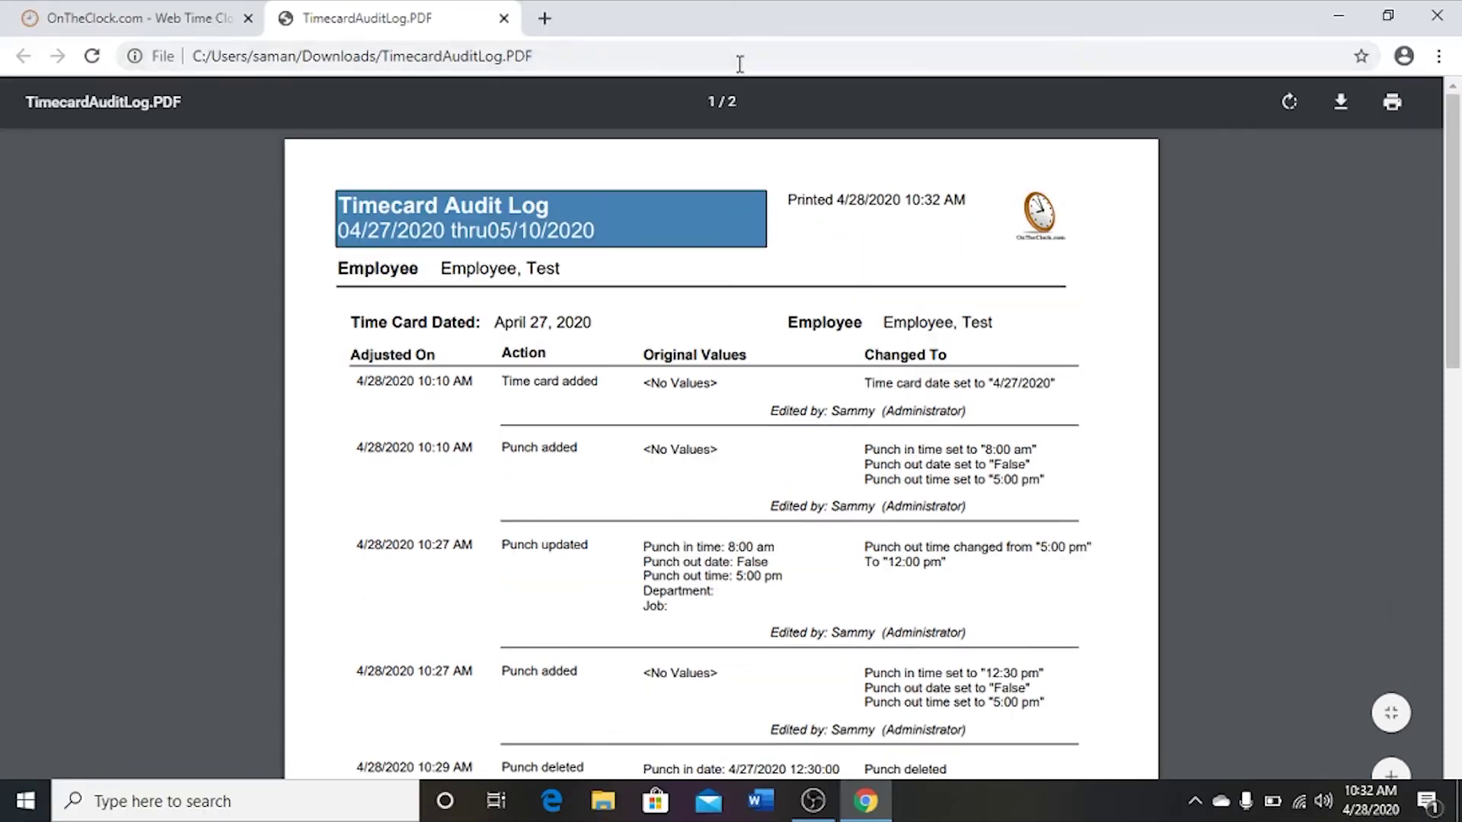
{"action": "left_click", "coordinate": [504, 18]}
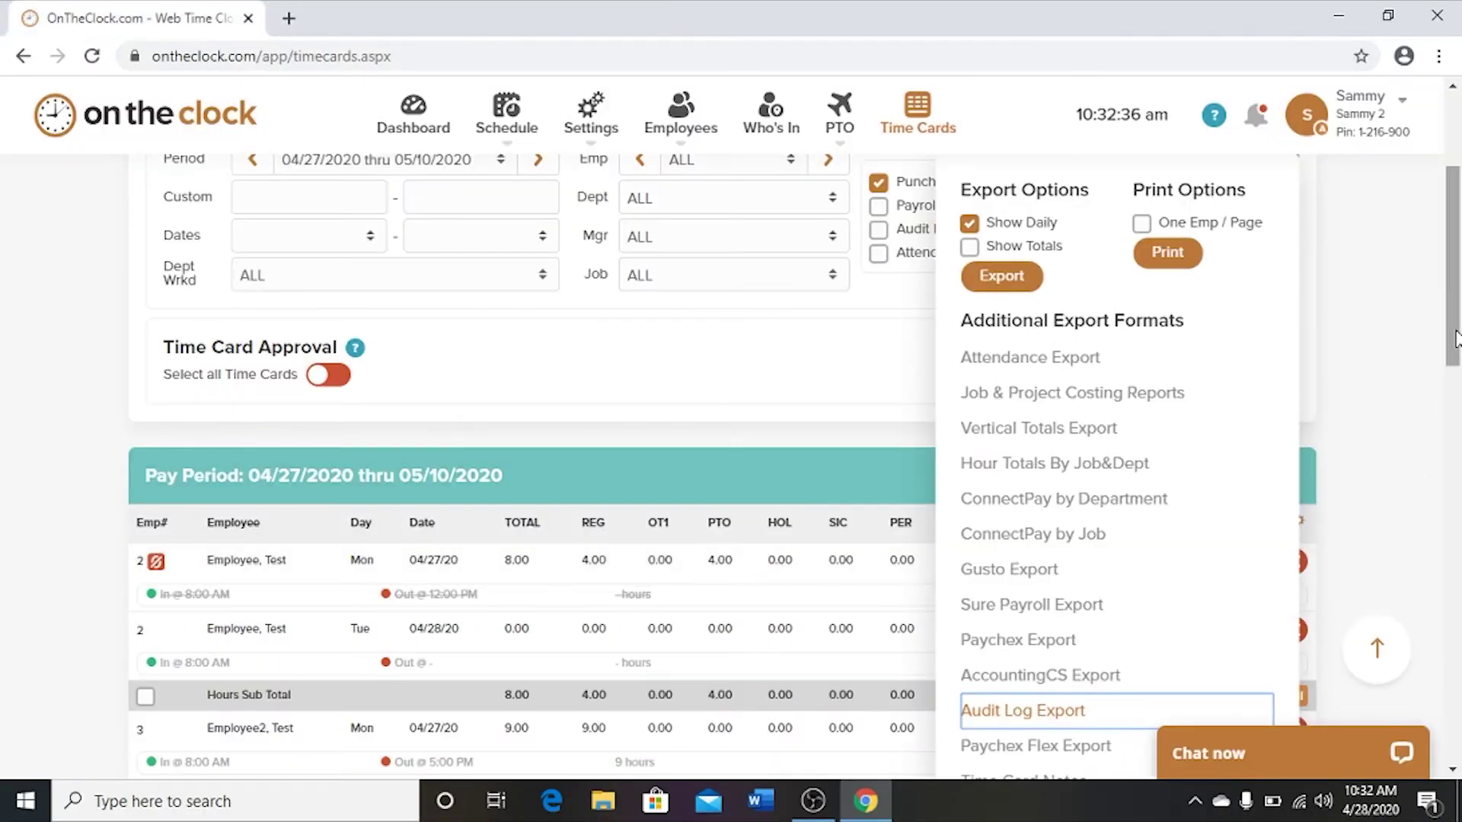
Export and view the Time Card Notes PDF, close it, then enable audit log display
{"action": "scroll", "coordinate": [1455, 339], "scroll_direction": "down", "scroll_amount": 2}
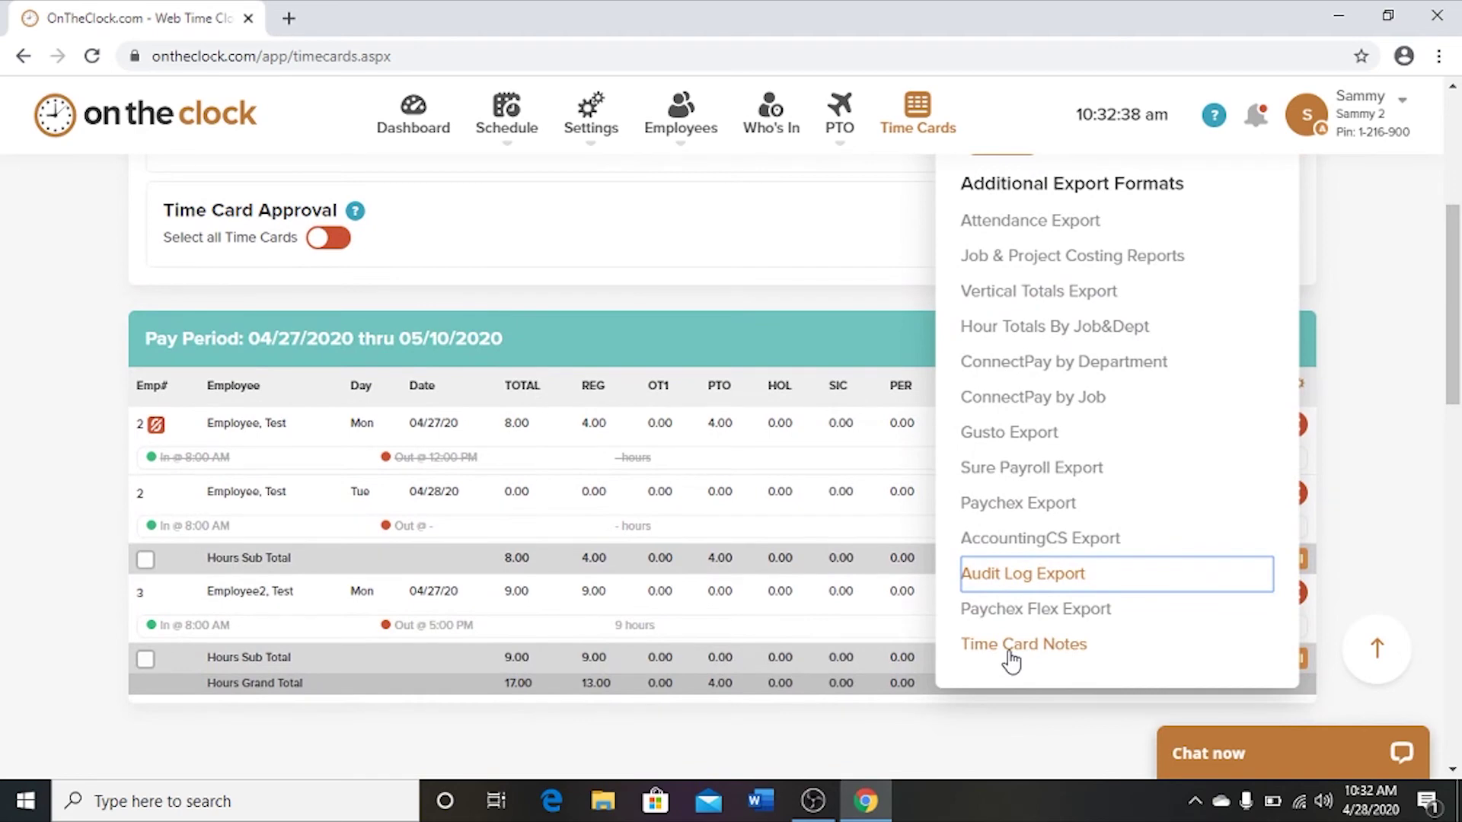
{"action": "left_click", "coordinate": [1009, 654]}
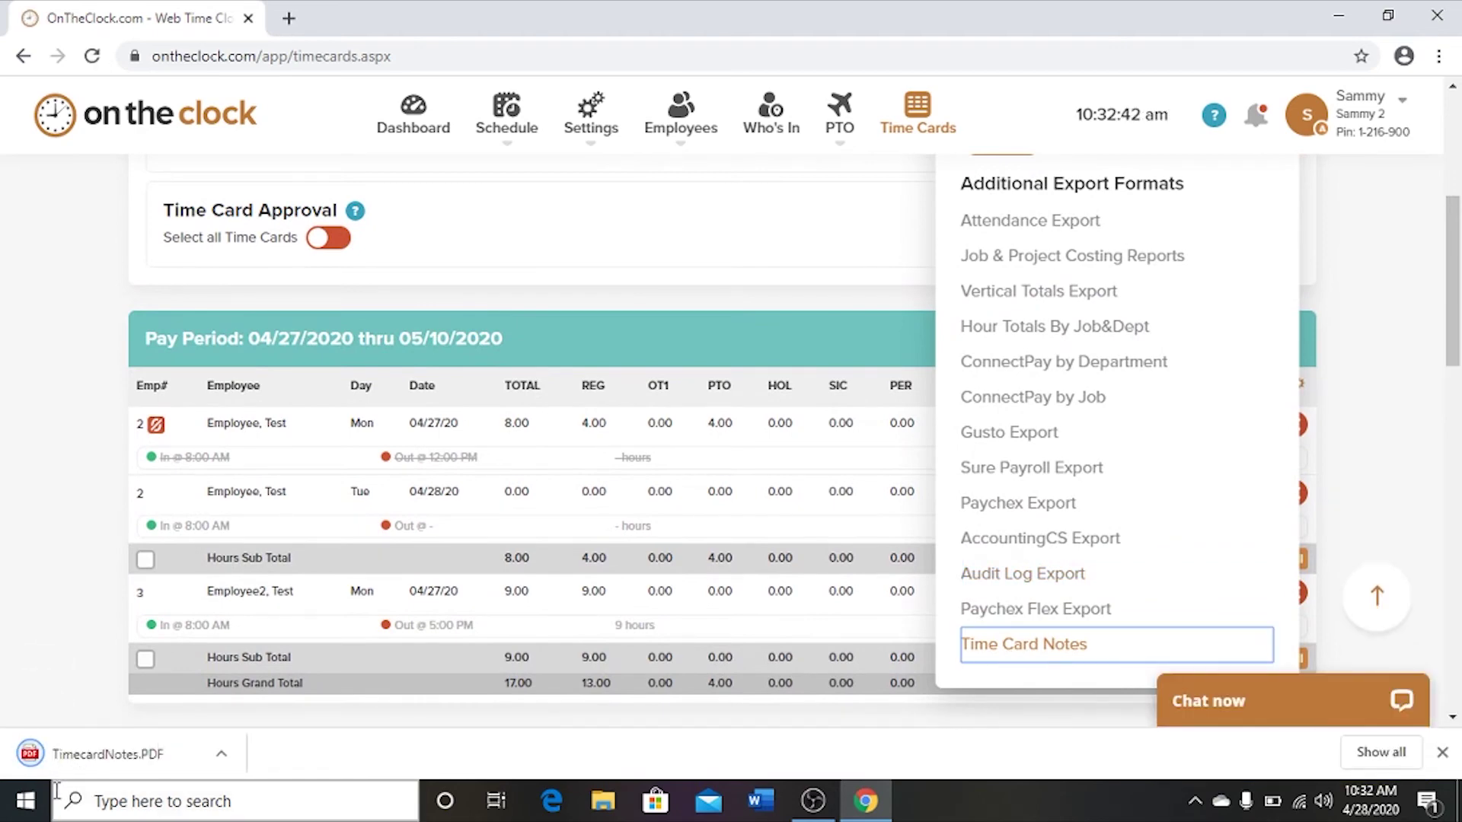
{"action": "left_click", "coordinate": [80, 765]}
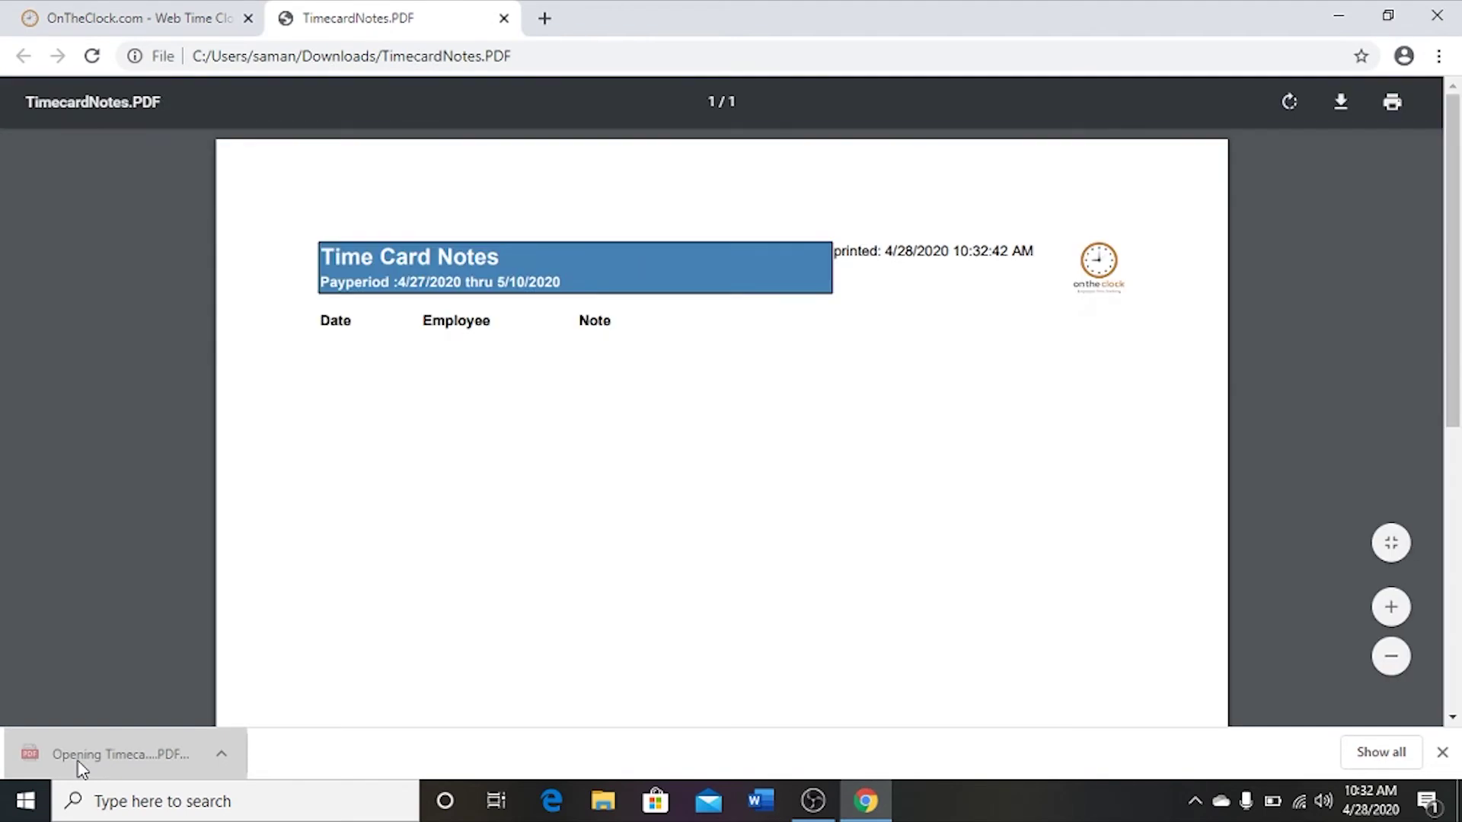
{"action": "left_click", "coordinate": [503, 18]}
{"action": "scroll", "coordinate": [851, 486], "scroll_direction": "up", "scroll_amount": 2}
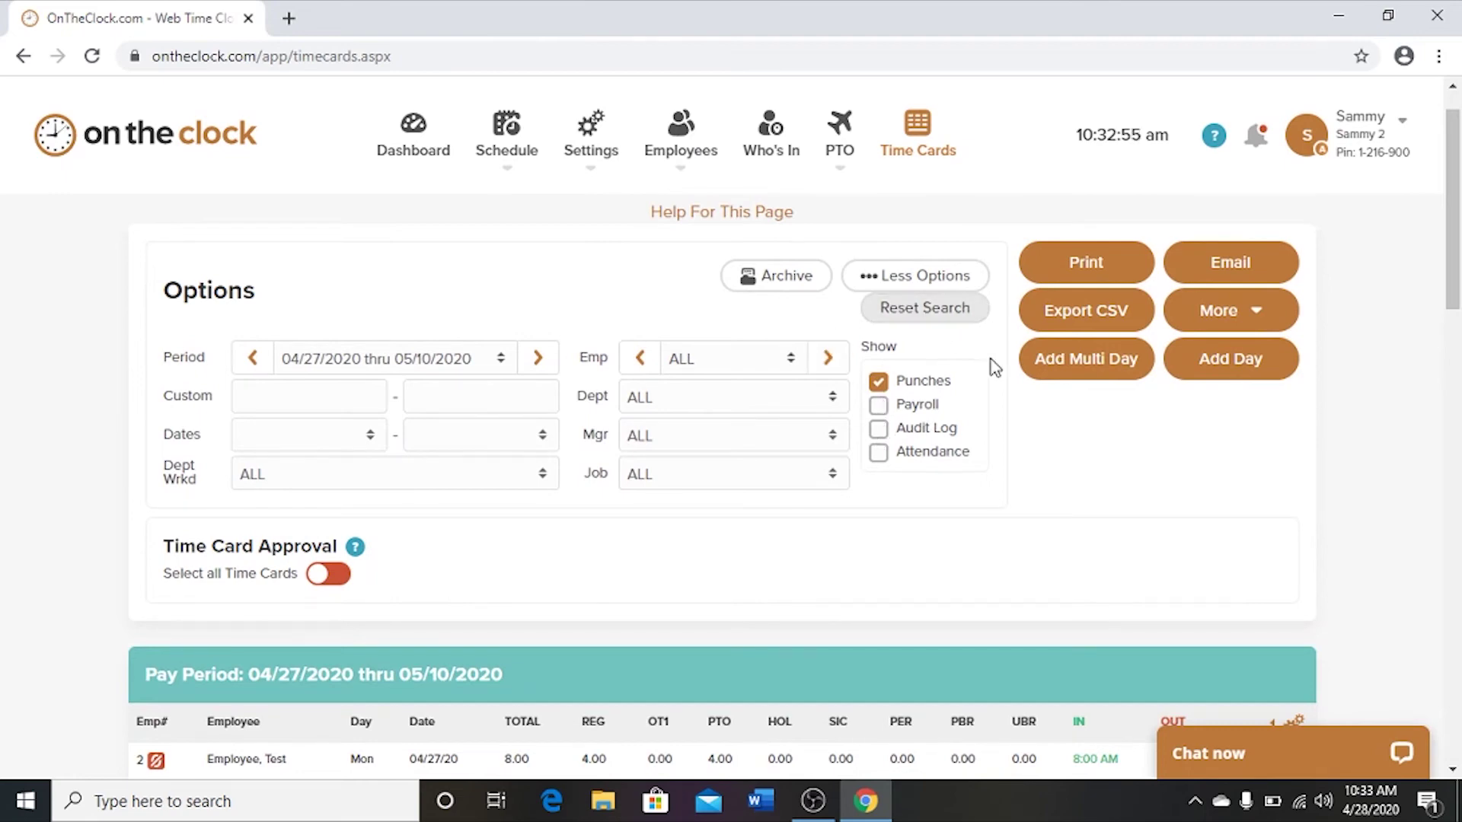
{"action": "left_click", "coordinate": [877, 427]}
Scroll down the Pay Period table to read the audit log entries under each card
{"action": "scroll", "coordinate": [819, 503], "scroll_direction": "down", "scroll_amount": 5}
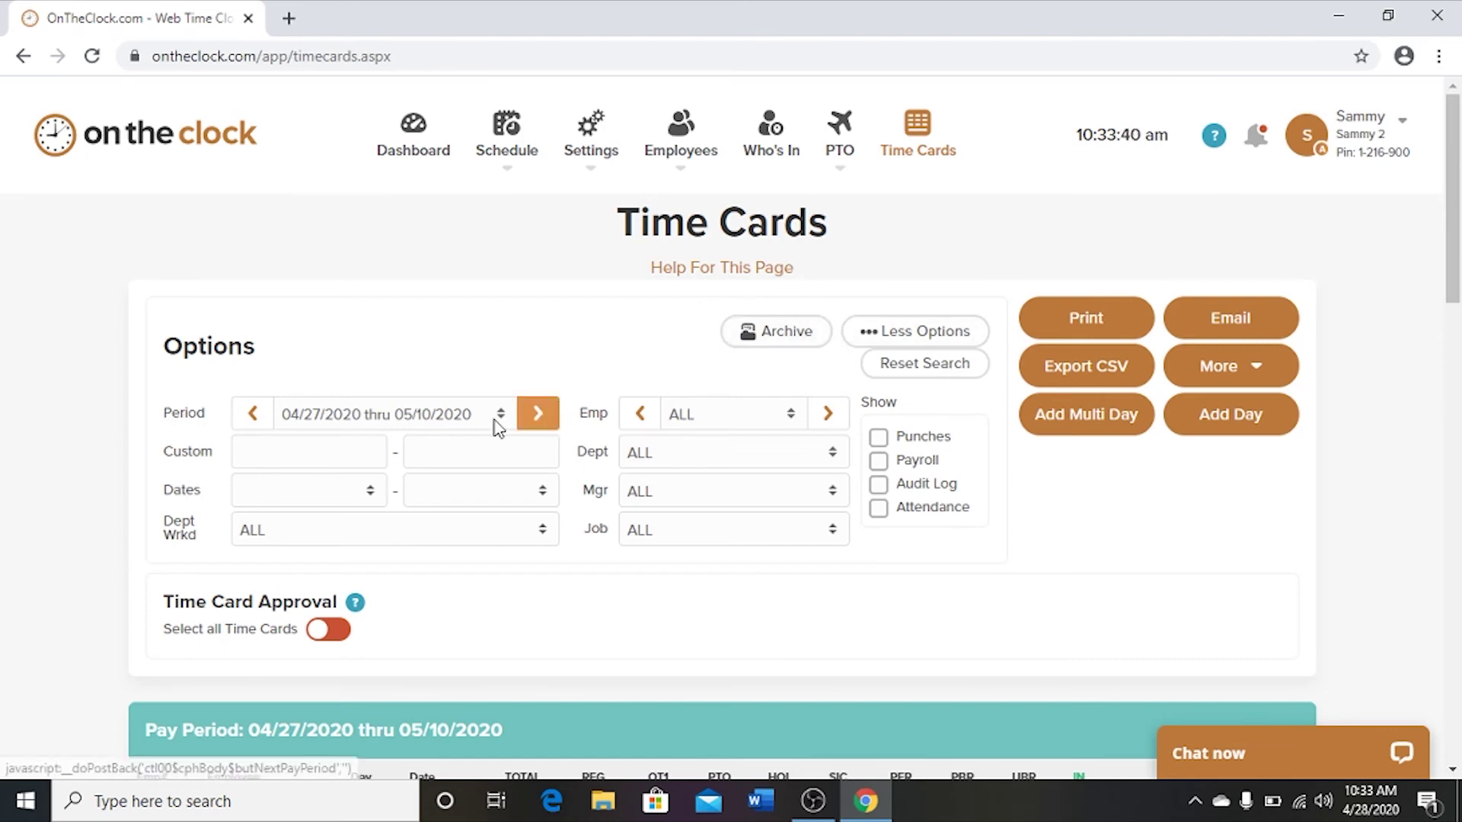
Go back to the 04/13/2020–04/26/2020 period and archive its 56.00 hours of time cards
{"action": "left_click", "coordinate": [255, 421]}
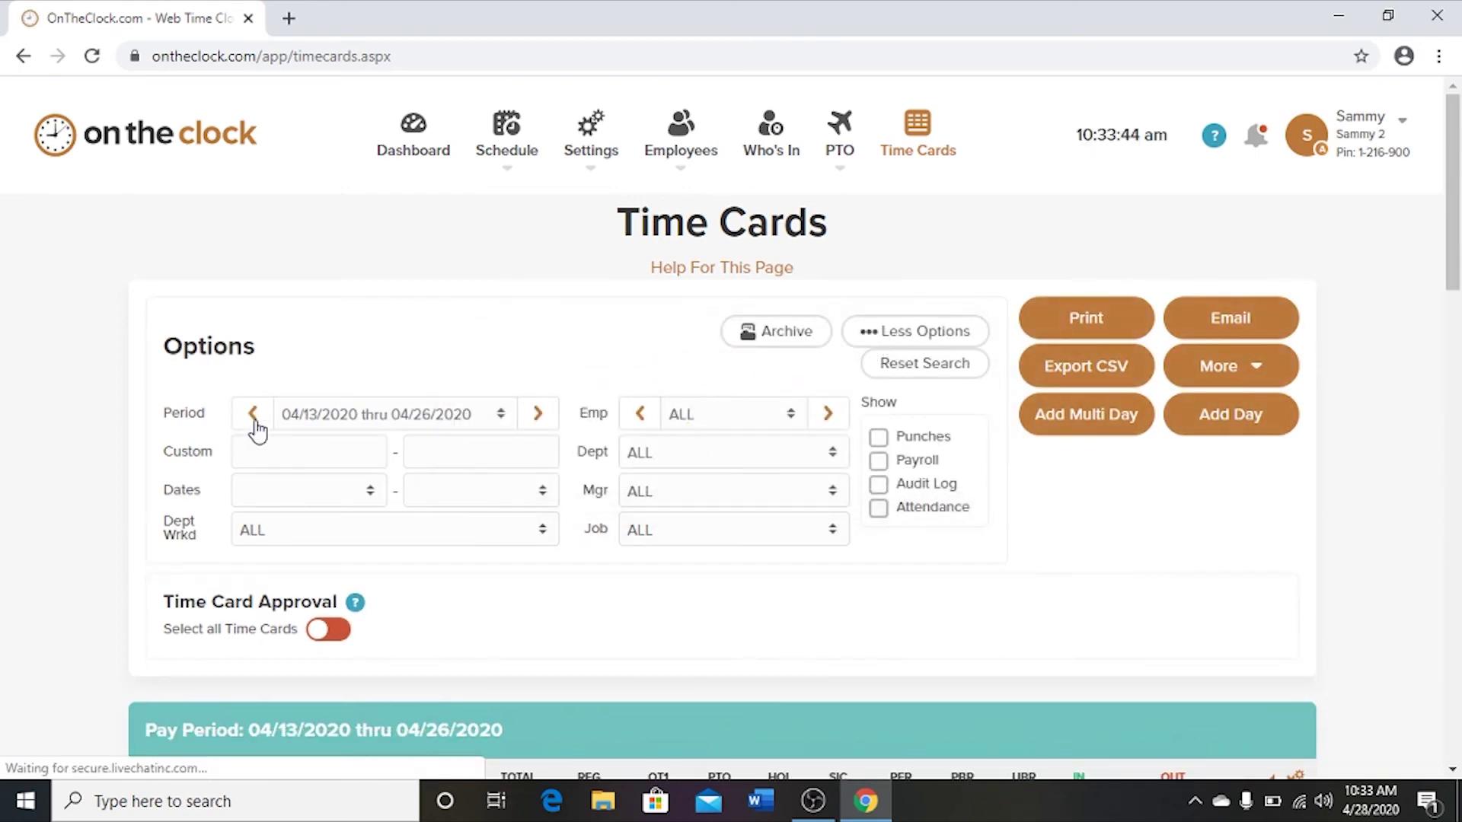
{"action": "left_click_drag", "start_coordinate": [1454, 219], "coordinate": [1446, 247]}
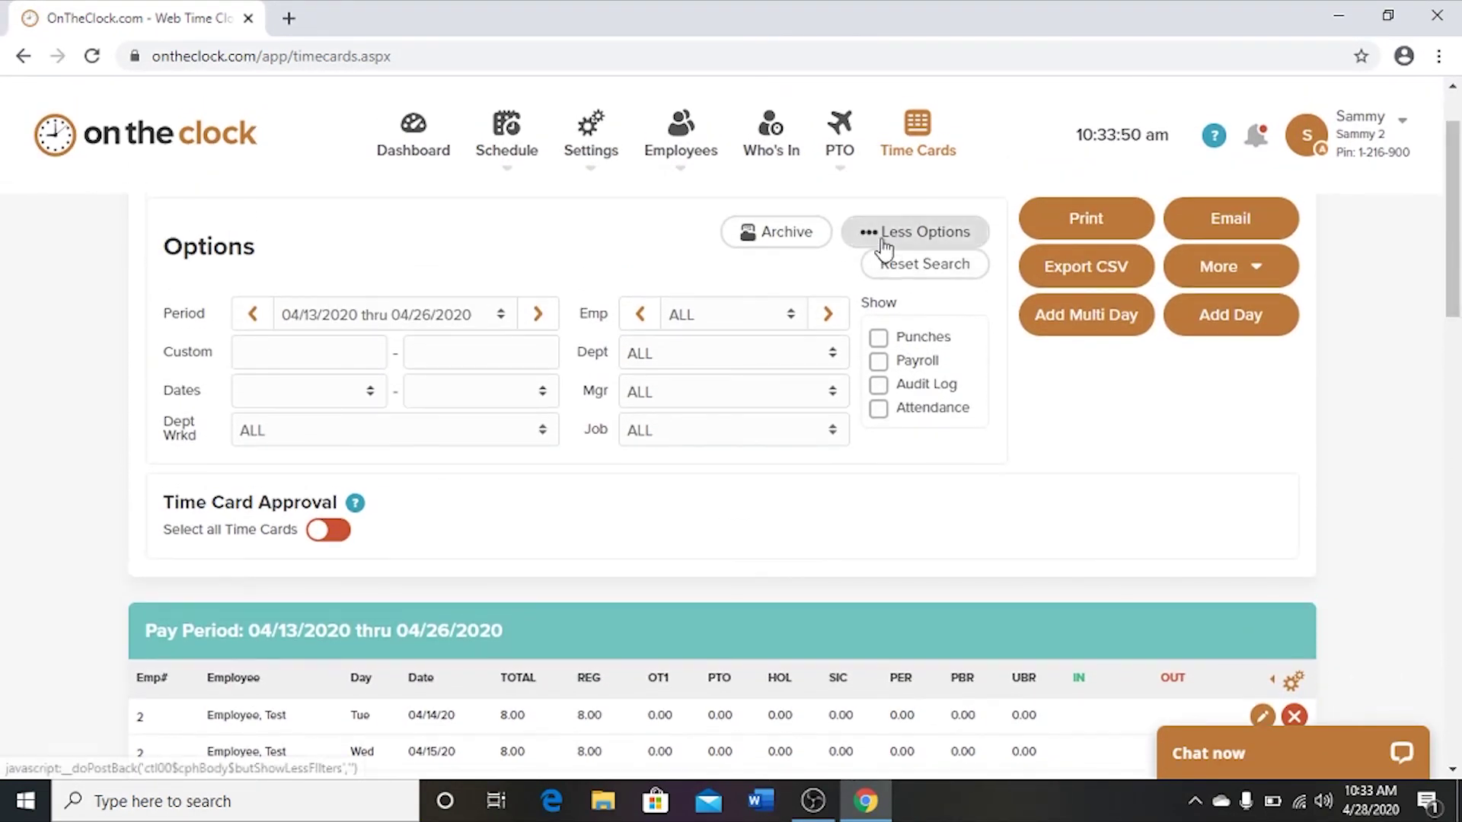
{"action": "left_click", "coordinate": [785, 242]}
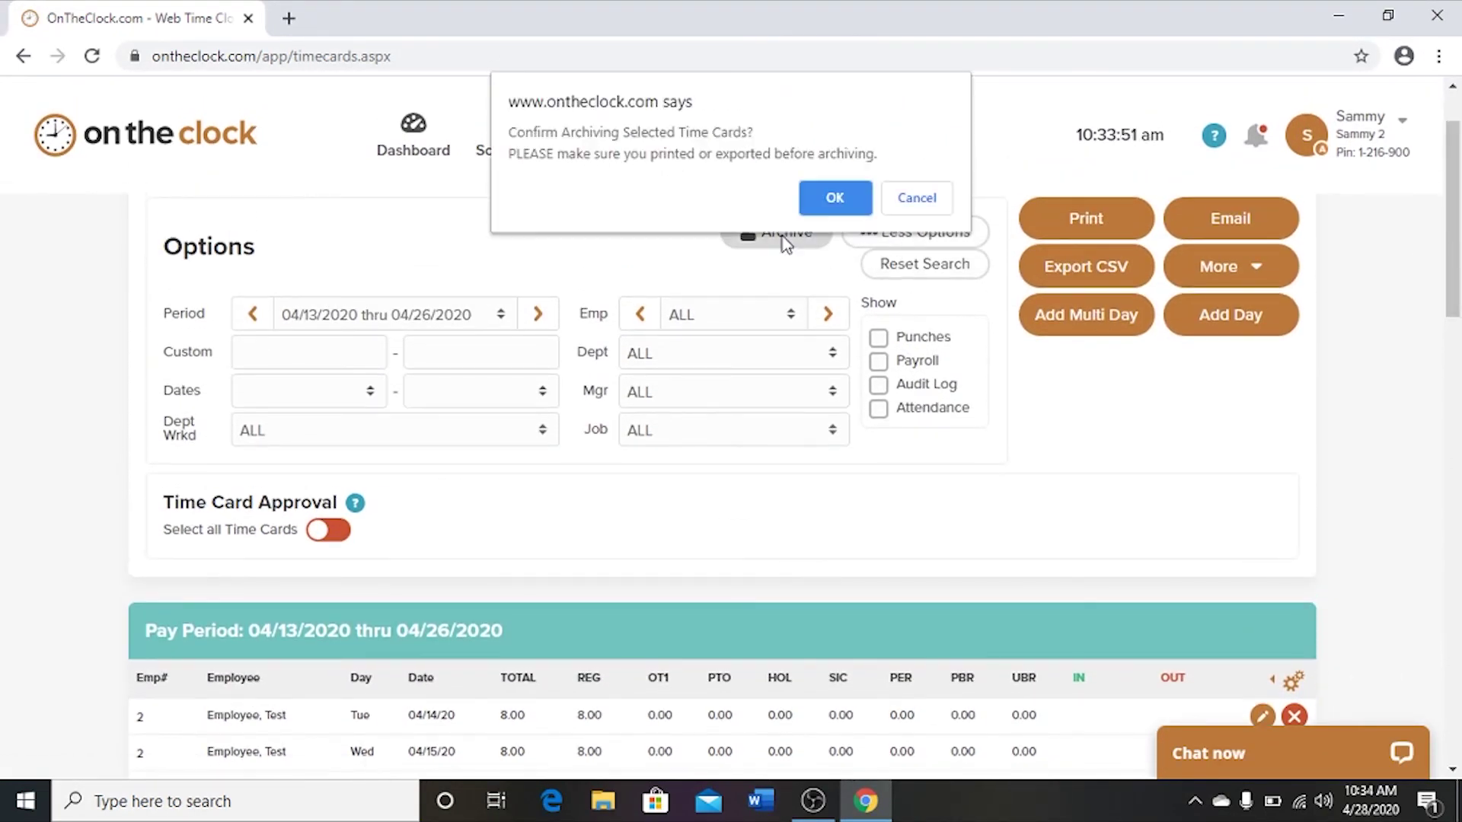
{"action": "left_click", "coordinate": [814, 191]}
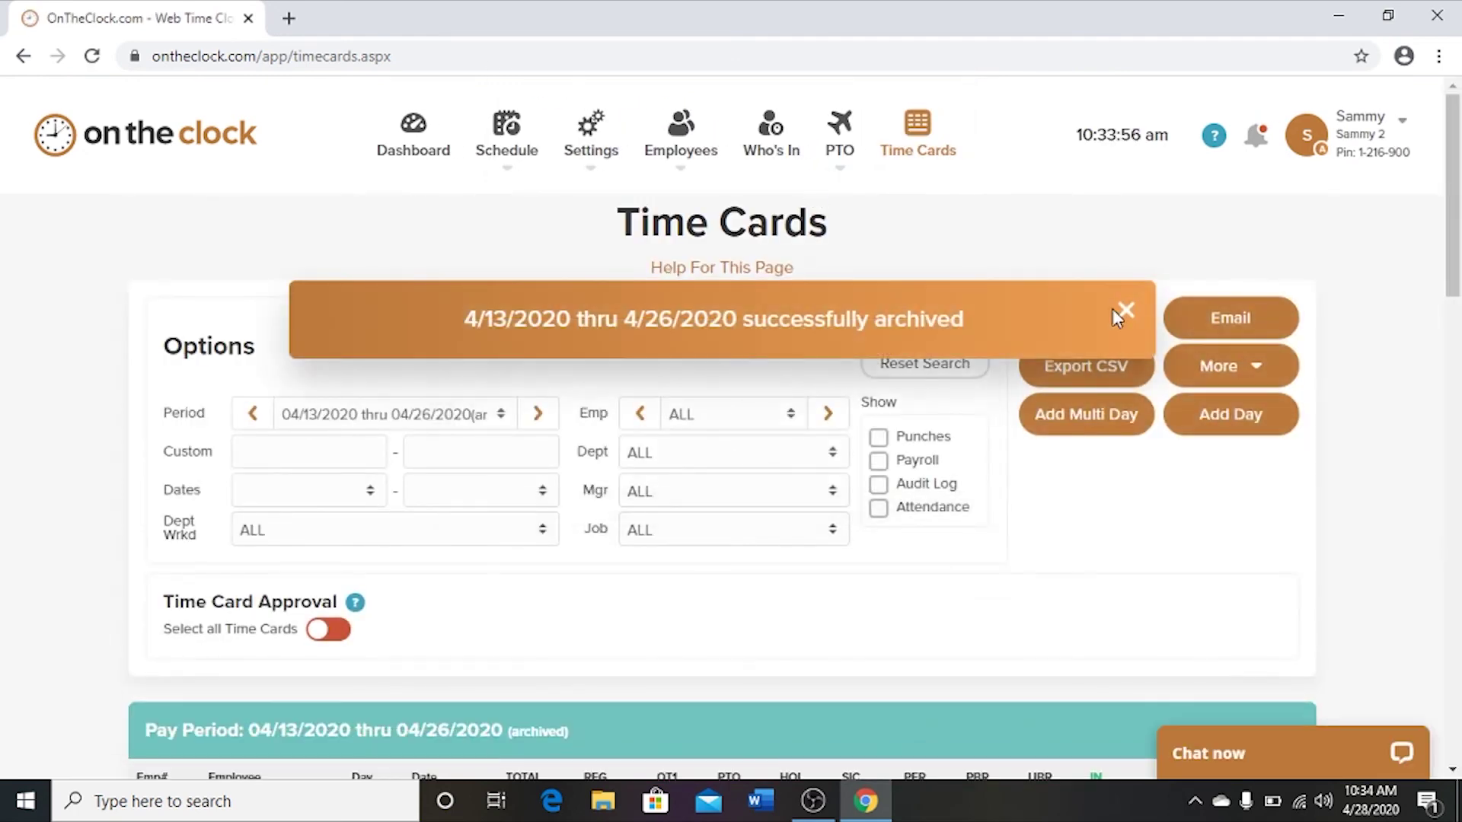
{"action": "left_click", "coordinate": [1123, 312]}
{"action": "left_click_drag", "start_coordinate": [1453, 245], "coordinate": [1454, 346]}
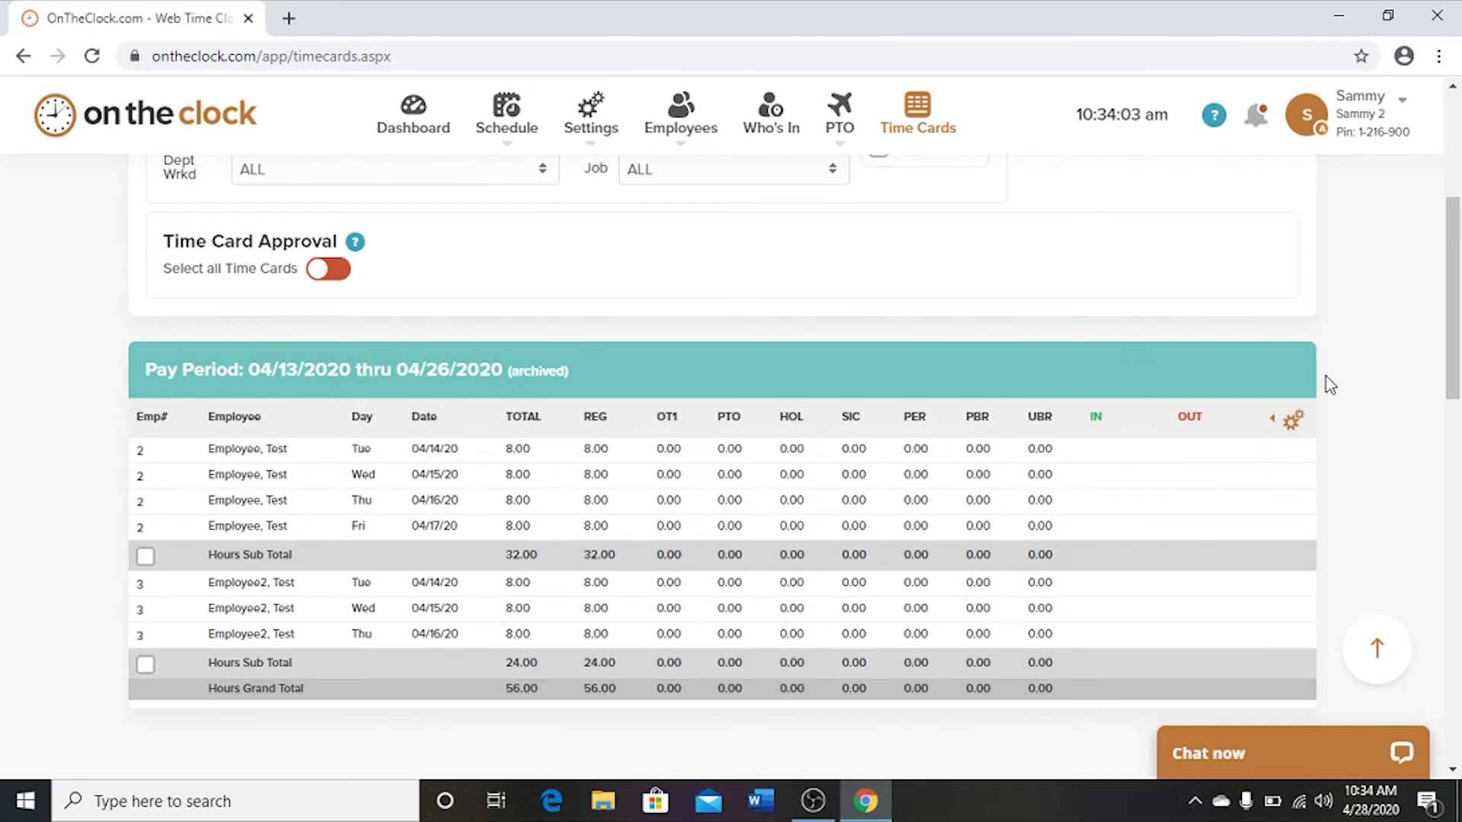
{"action": "left_click_drag", "start_coordinate": [1456, 355], "coordinate": [1456, 266]}
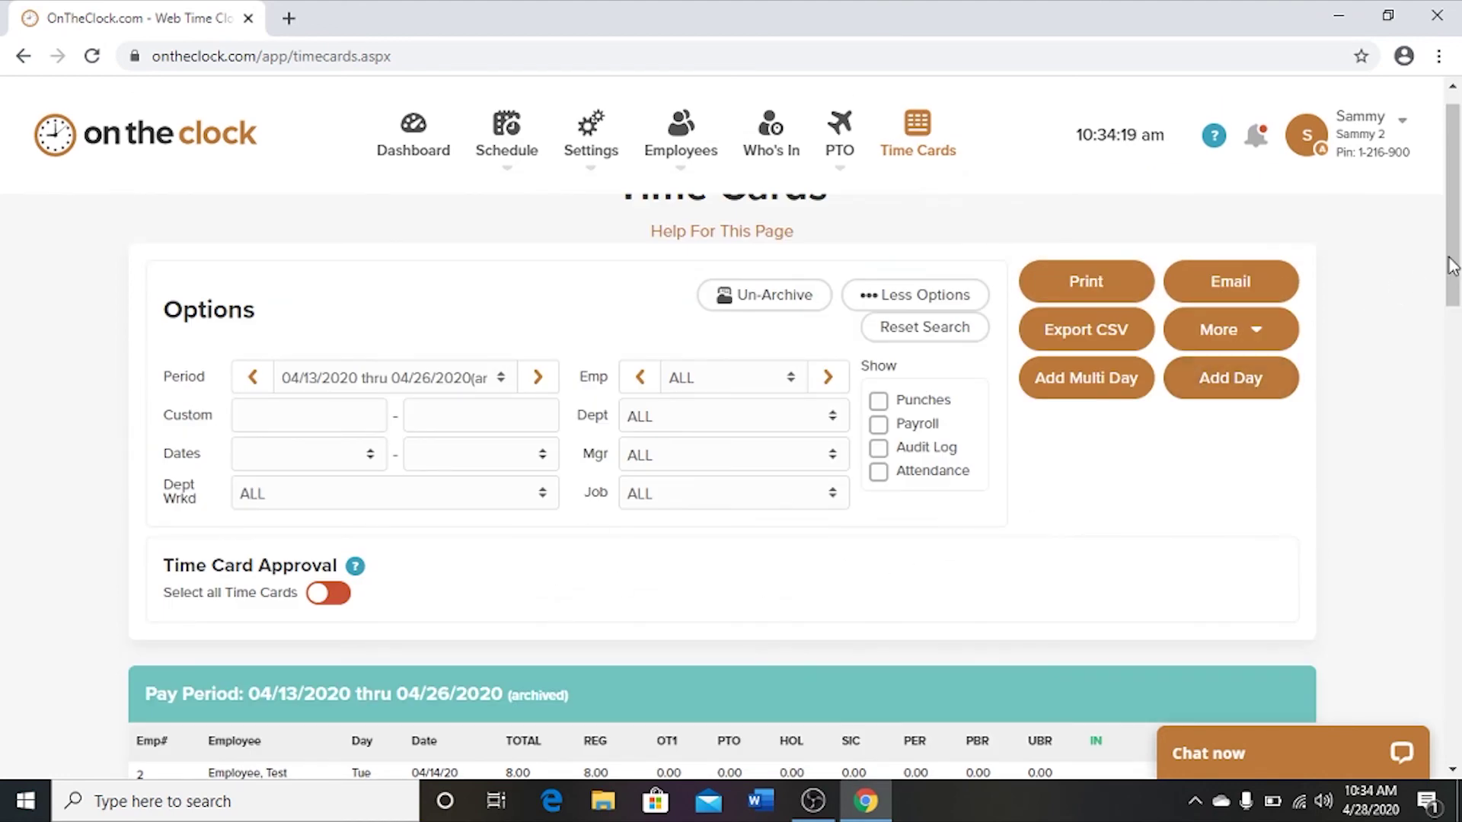
Turn on the Select all Time Cards toggle for the archived 04/13/2020–04/26/2020 period
{"action": "left_click_drag", "start_coordinate": [1454, 242], "coordinate": [1450, 304]}
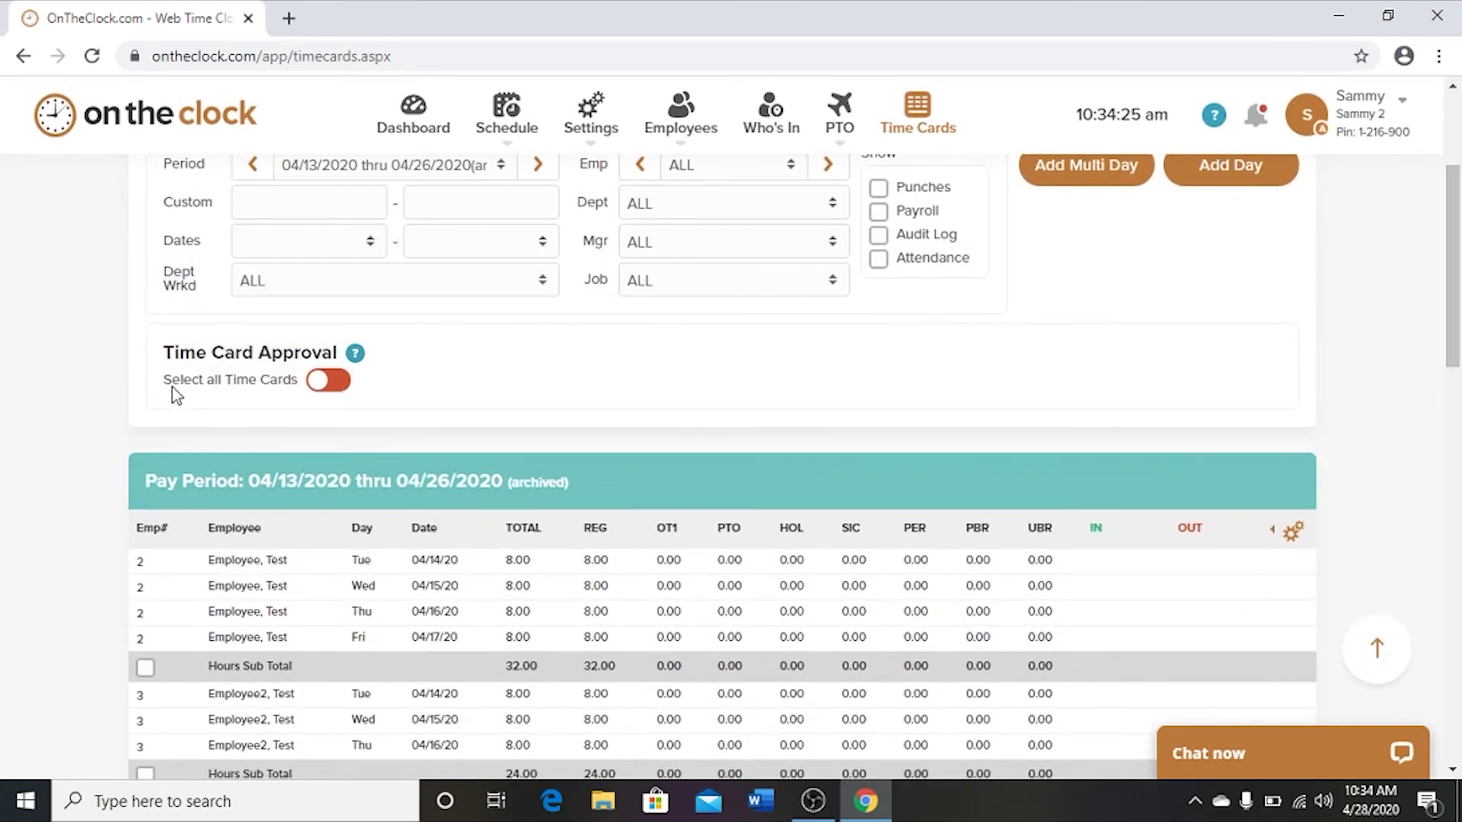
{"action": "left_click", "coordinate": [347, 391]}
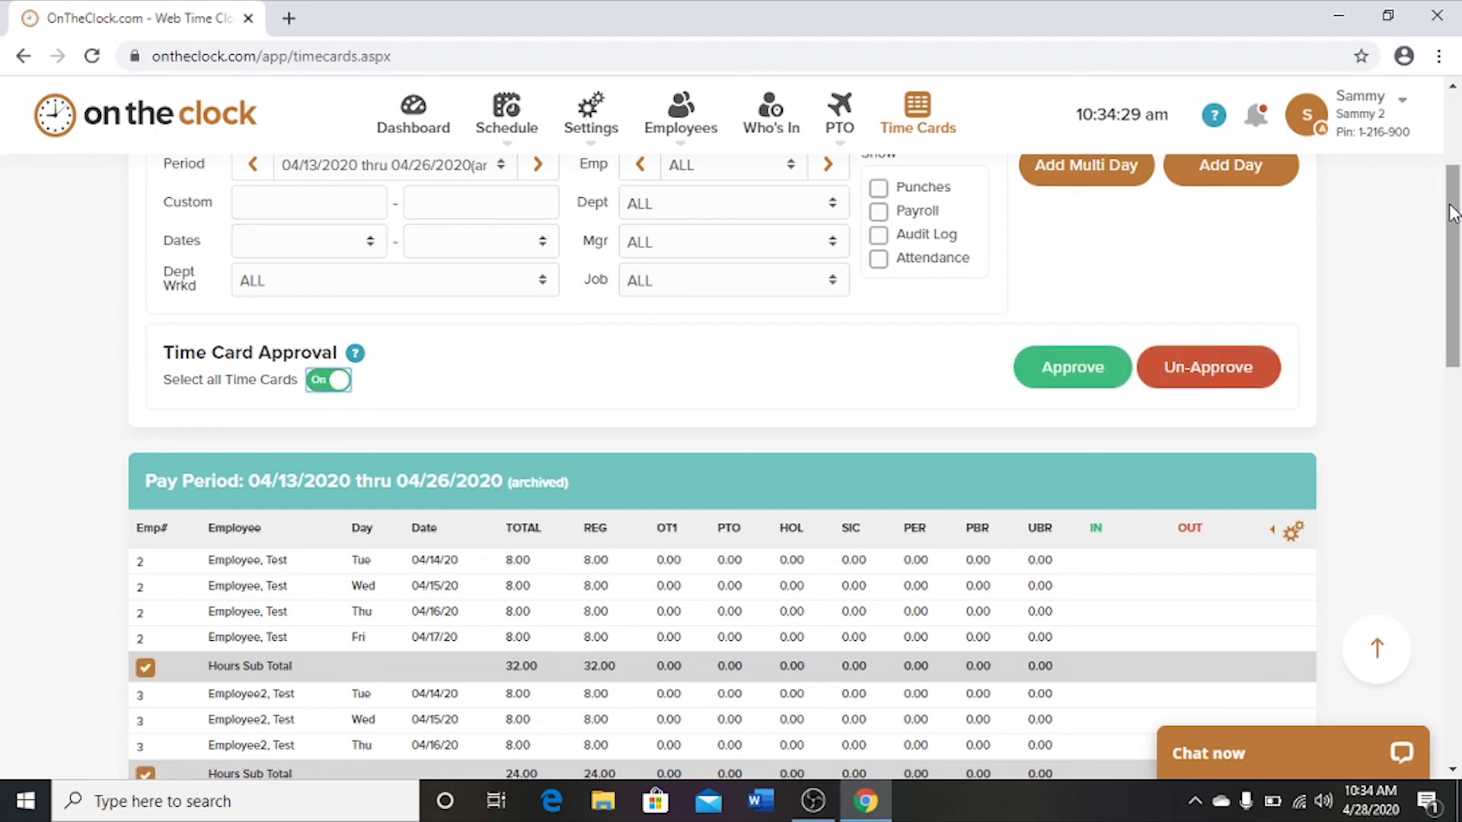
{"action": "left_click_drag", "start_coordinate": [1451, 213], "coordinate": [1451, 180]}
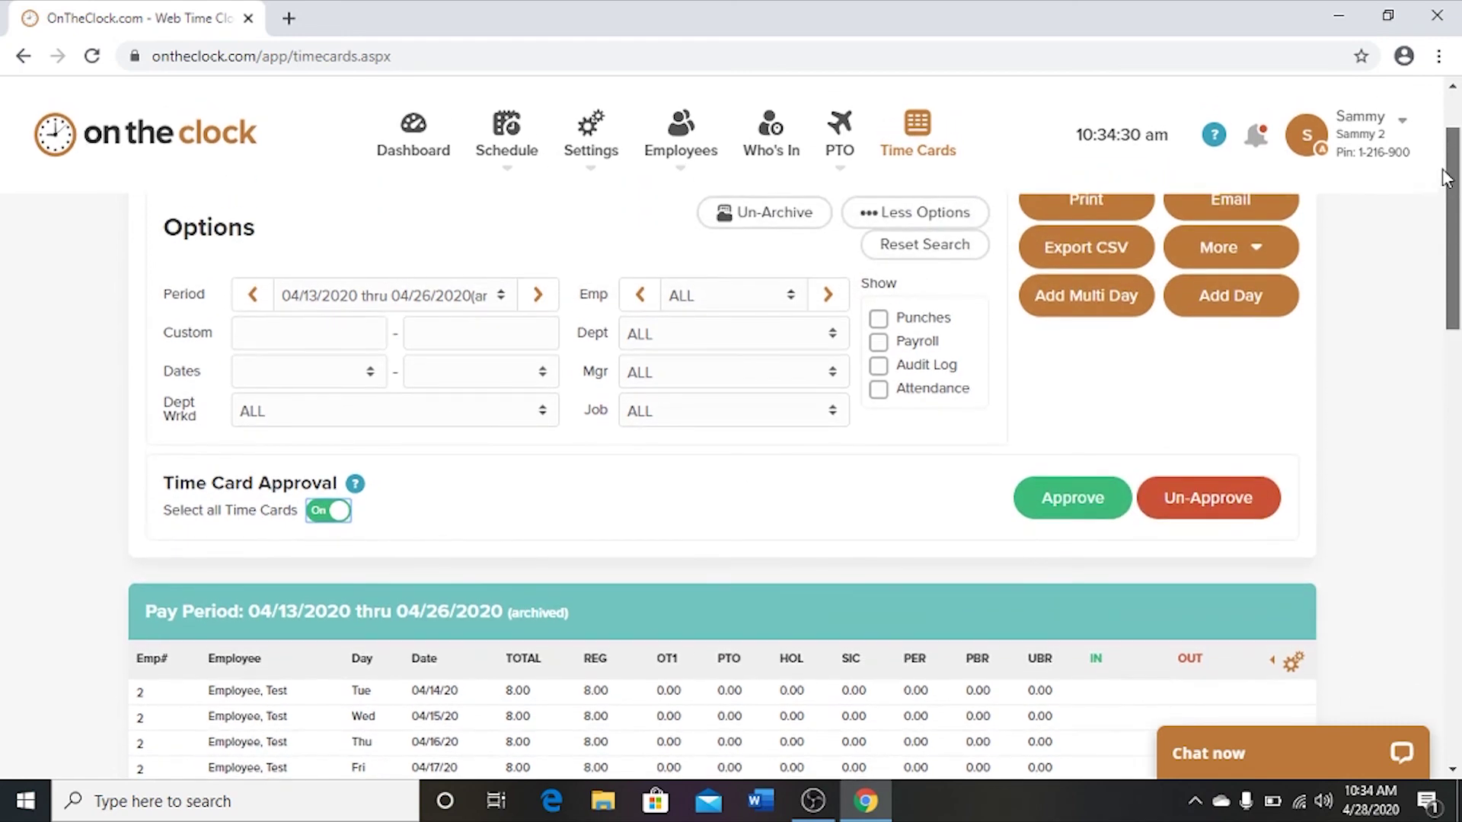
{"action": "left_click", "coordinate": [511, 305]}
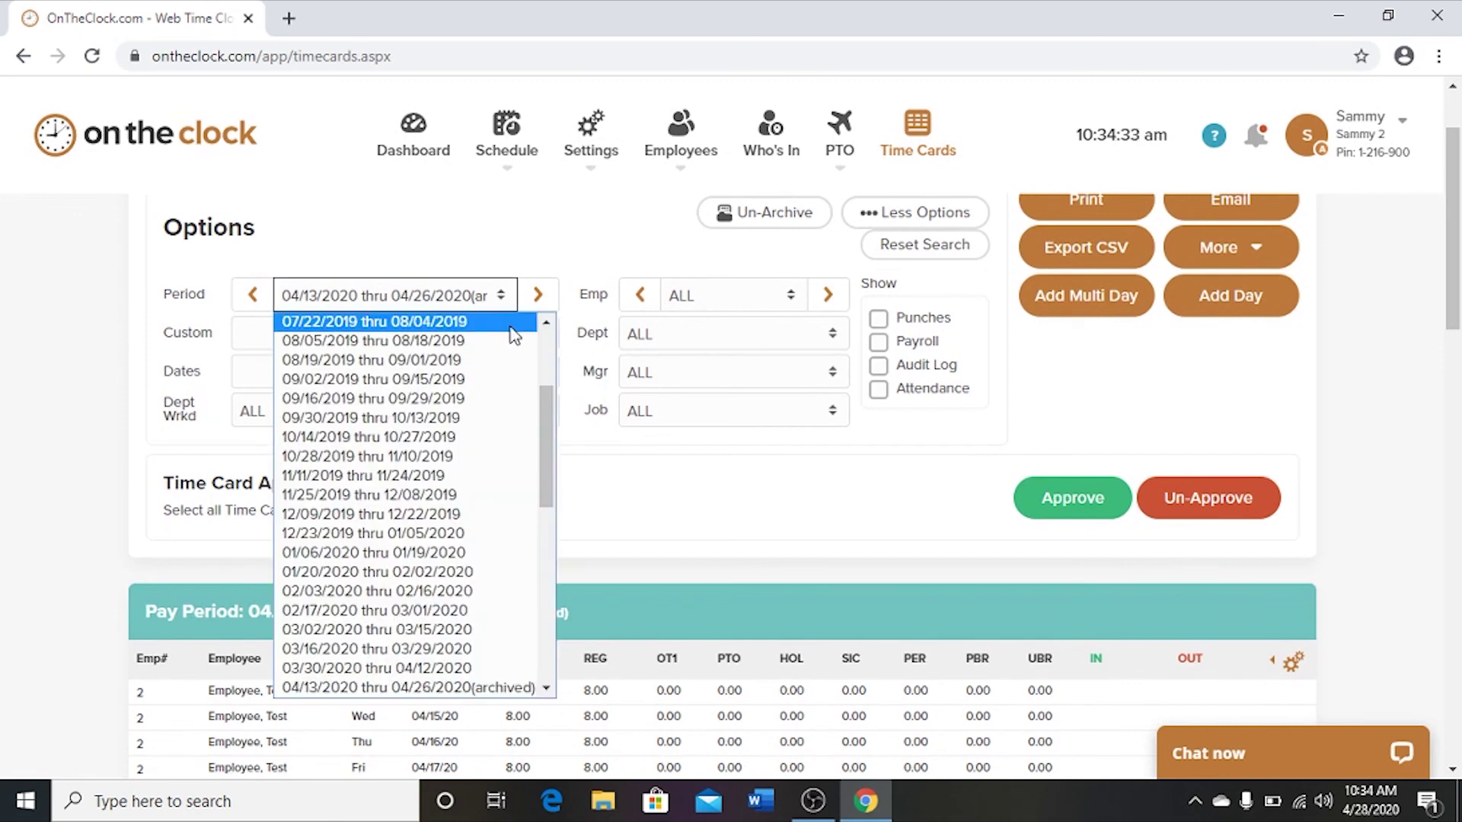
In the 04/27/2020–05/10/2020 period, select all cards except employee 2's and approve them
{"action": "left_click", "coordinate": [537, 297]}
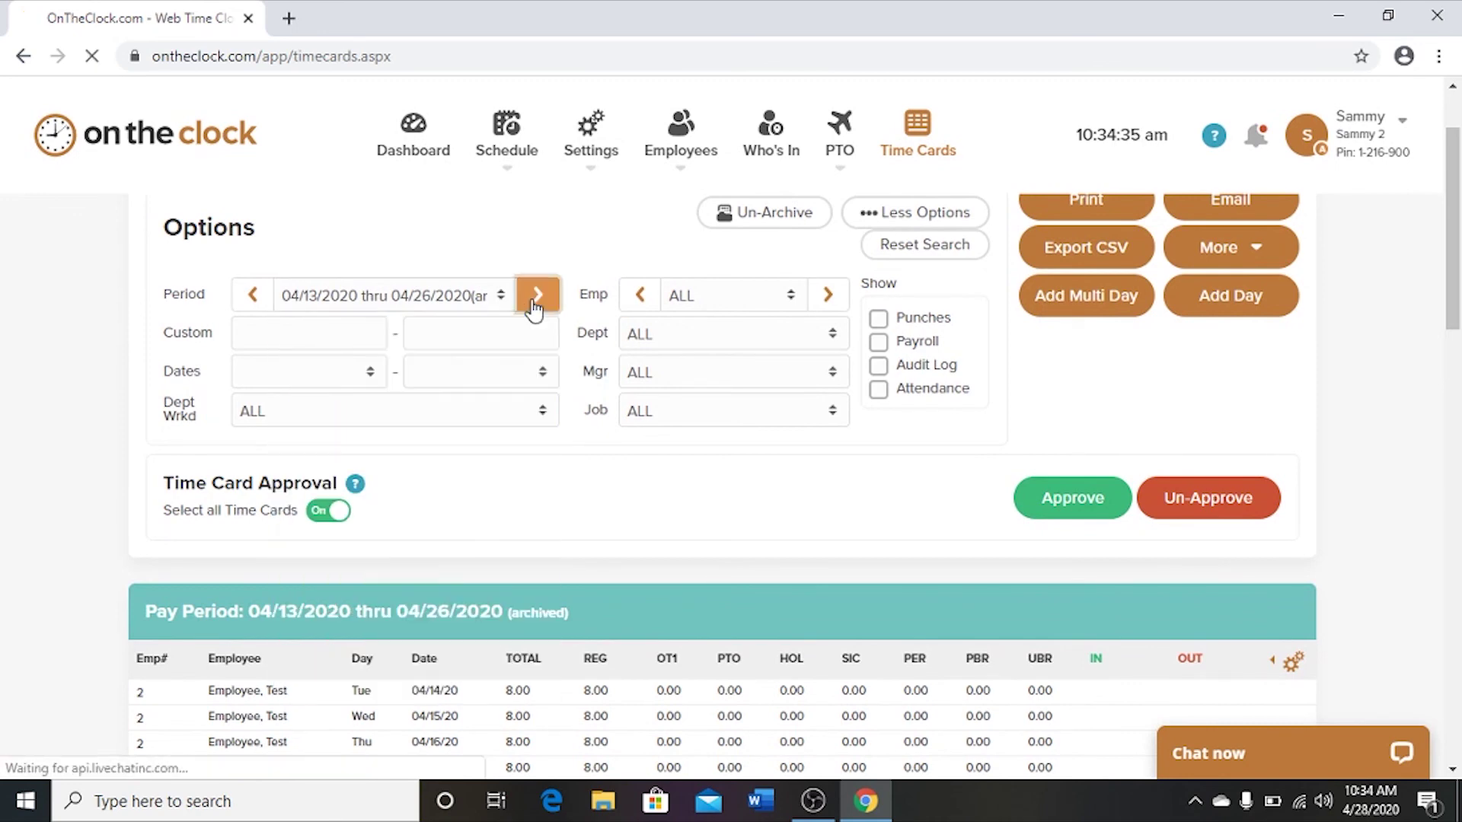
{"action": "scroll", "coordinate": [467, 645], "scroll_direction": "down", "scroll_amount": 4}
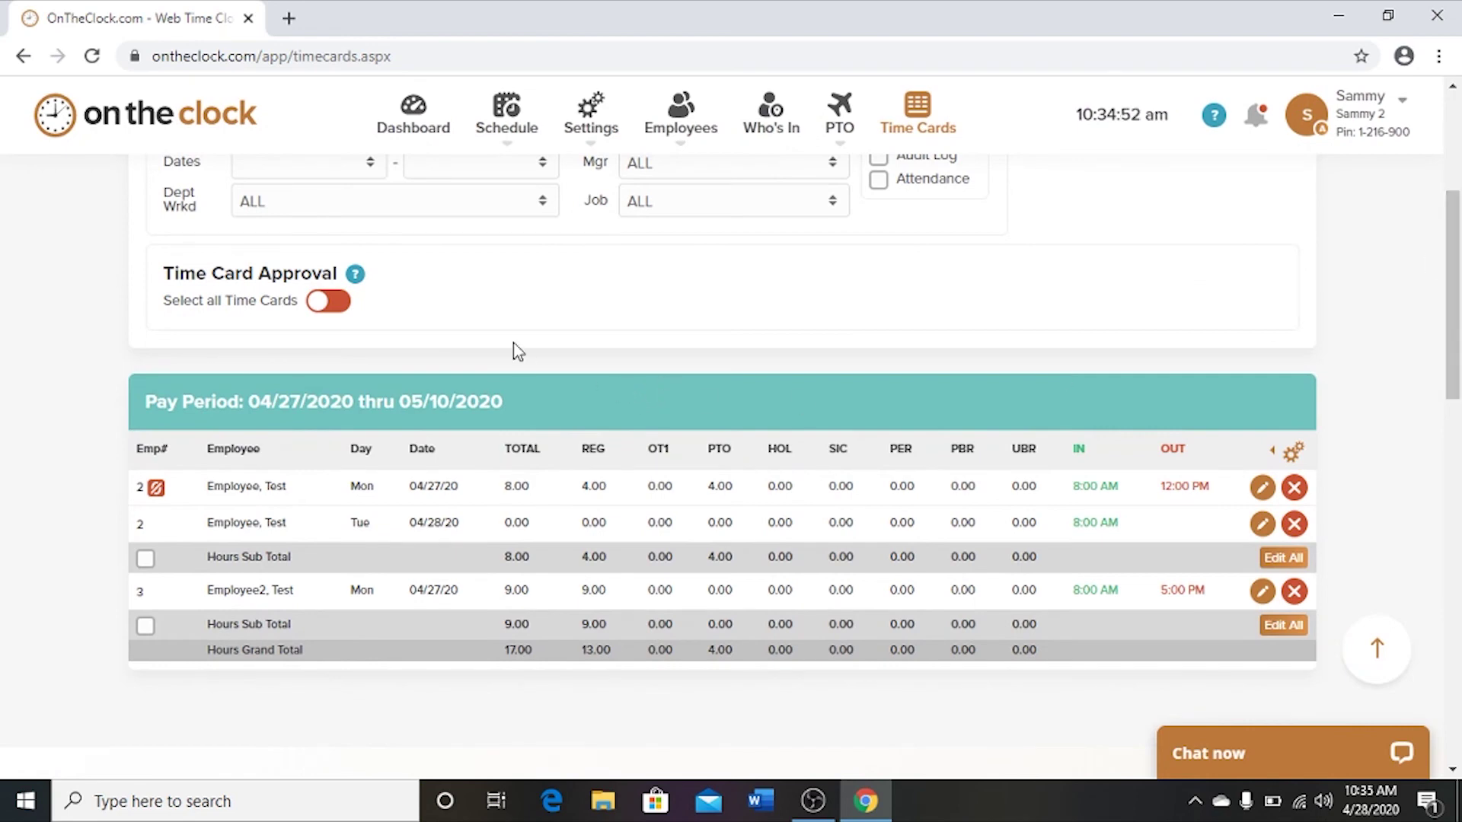
{"action": "left_click", "coordinate": [334, 305]}
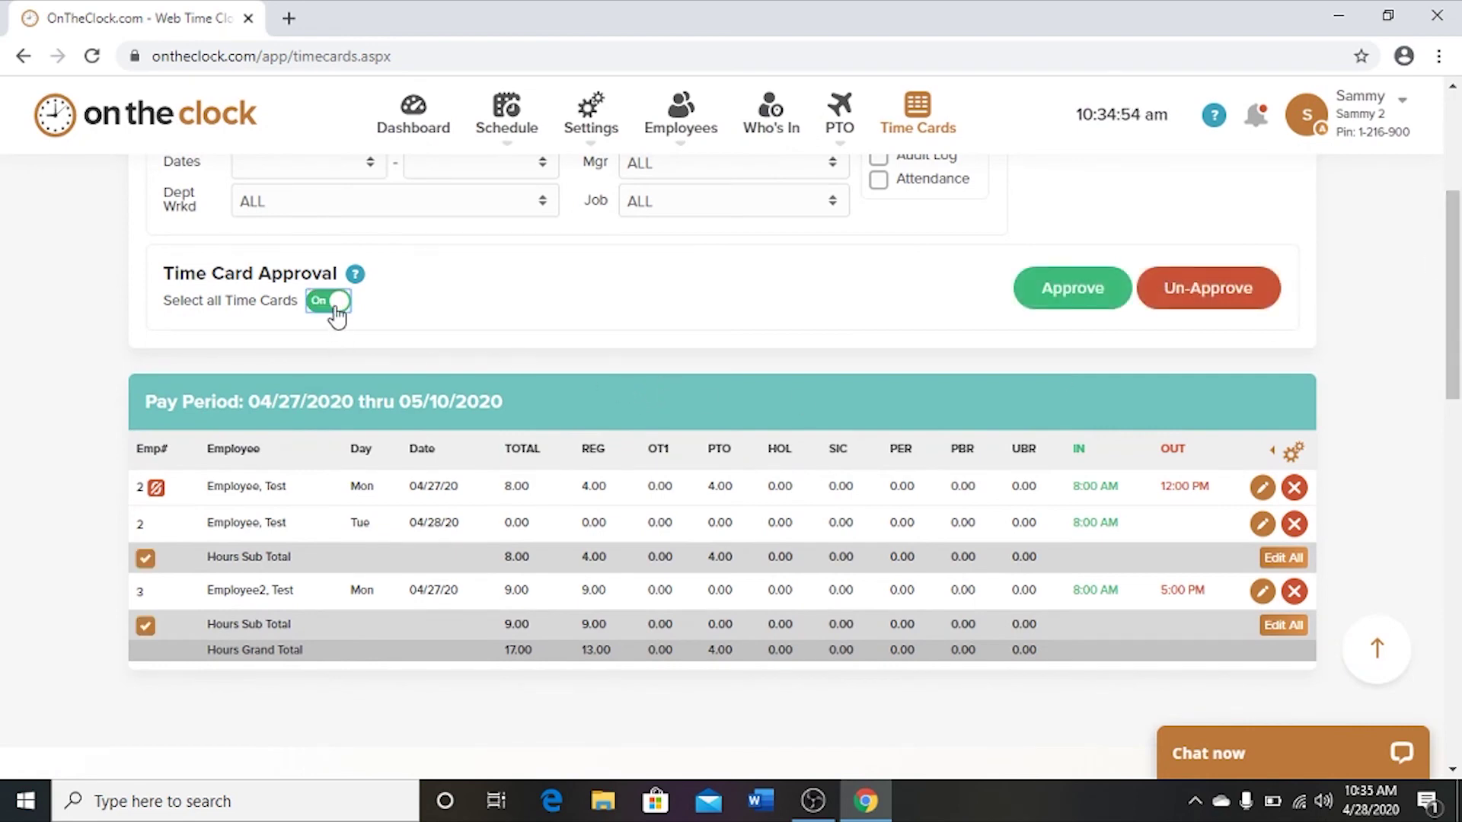
{"action": "left_click", "coordinate": [145, 559]}
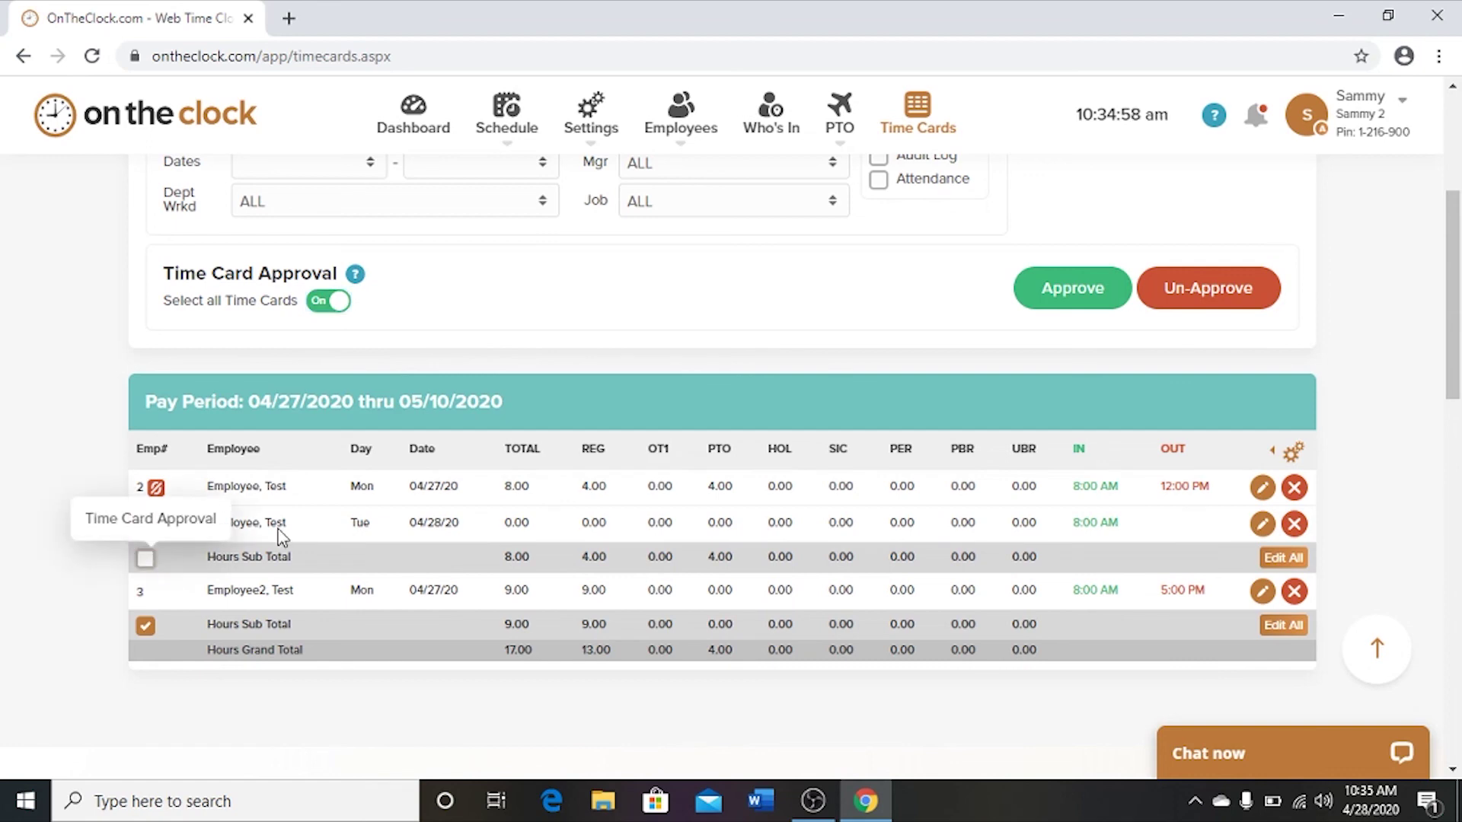
{"action": "left_click", "coordinate": [1074, 297]}
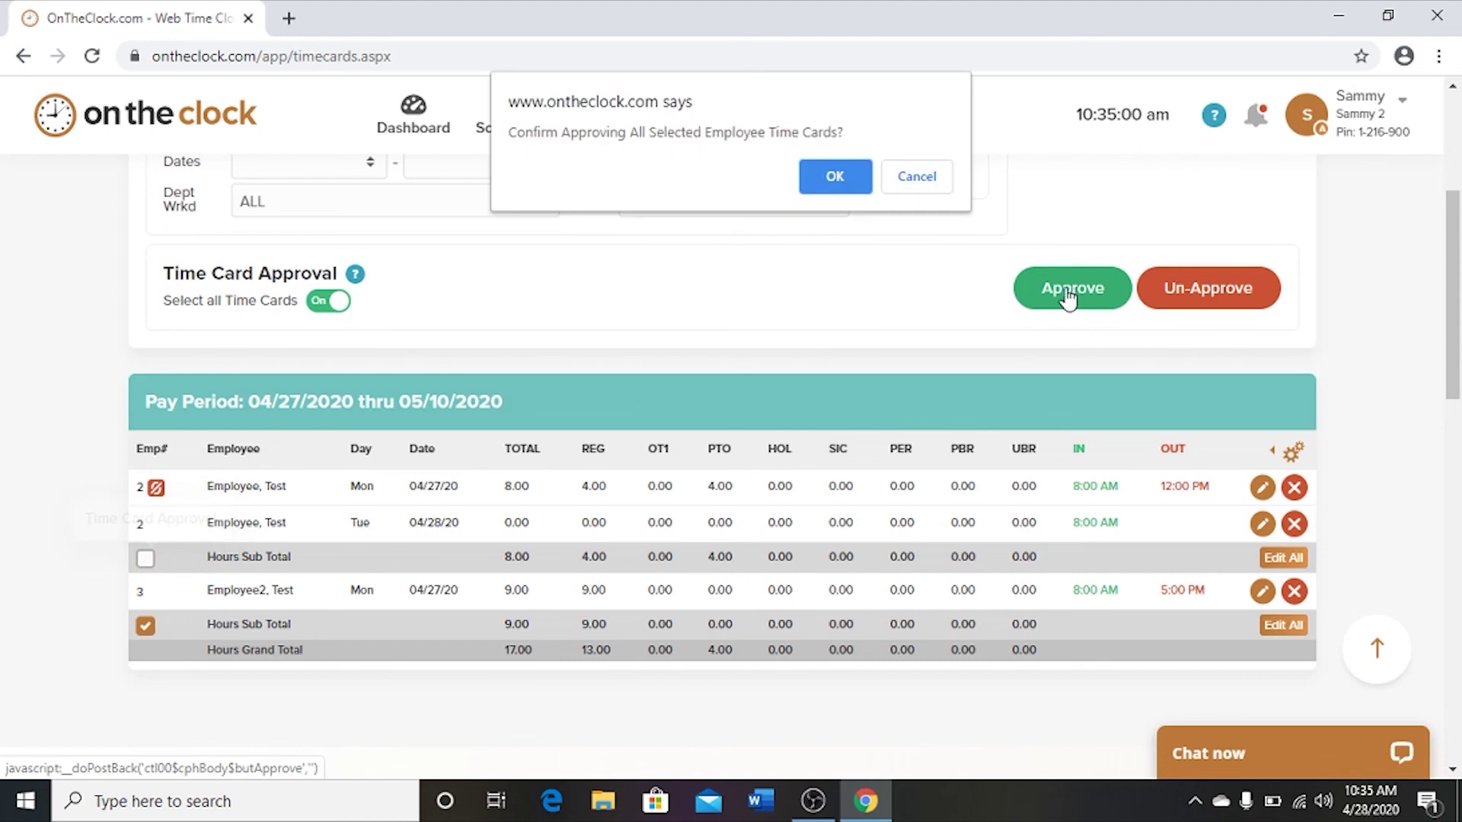
{"action": "left_click", "coordinate": [830, 179]}
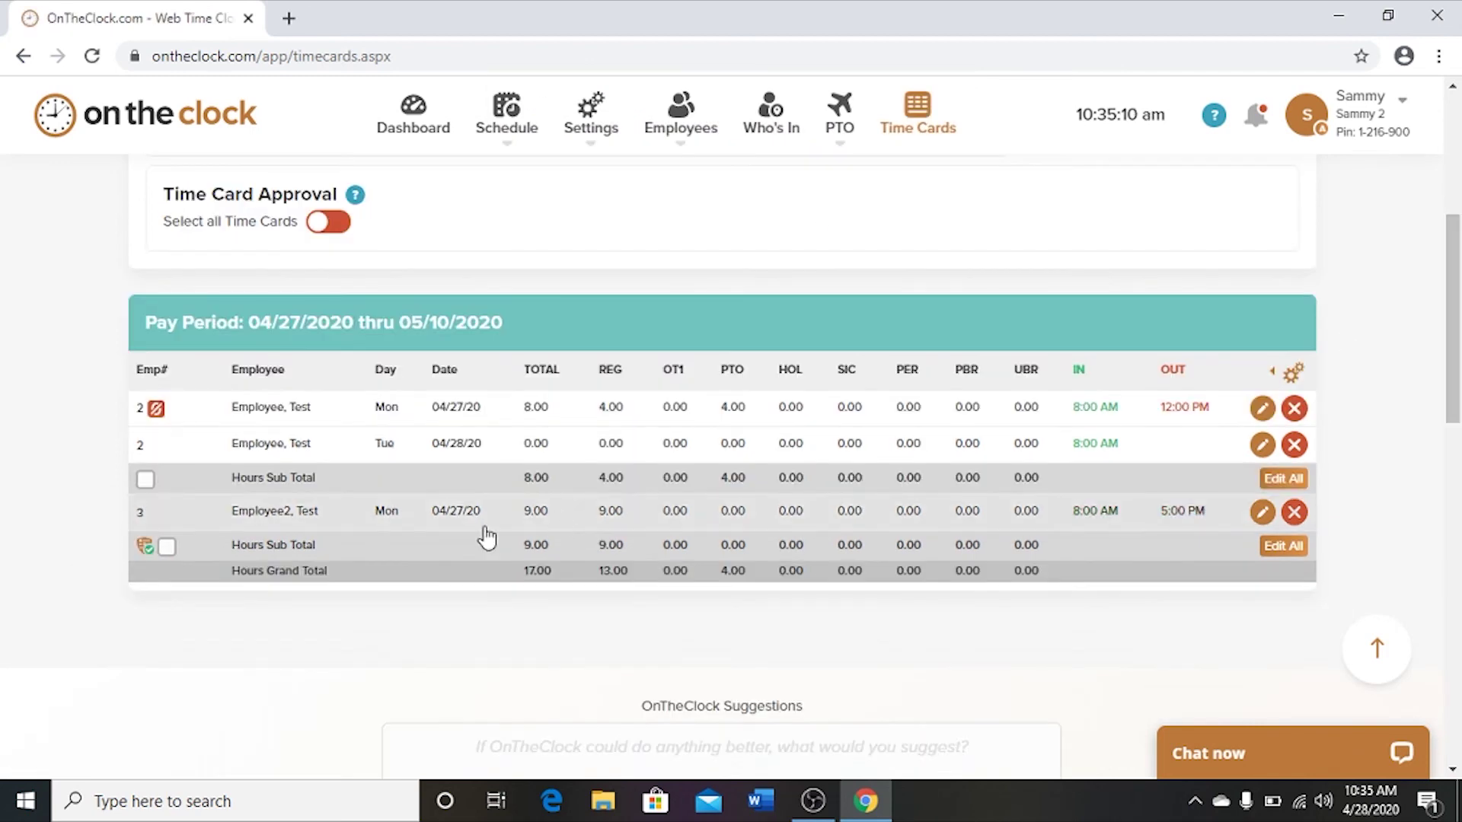
{"action": "mouse_move", "coordinate": [138, 556]}
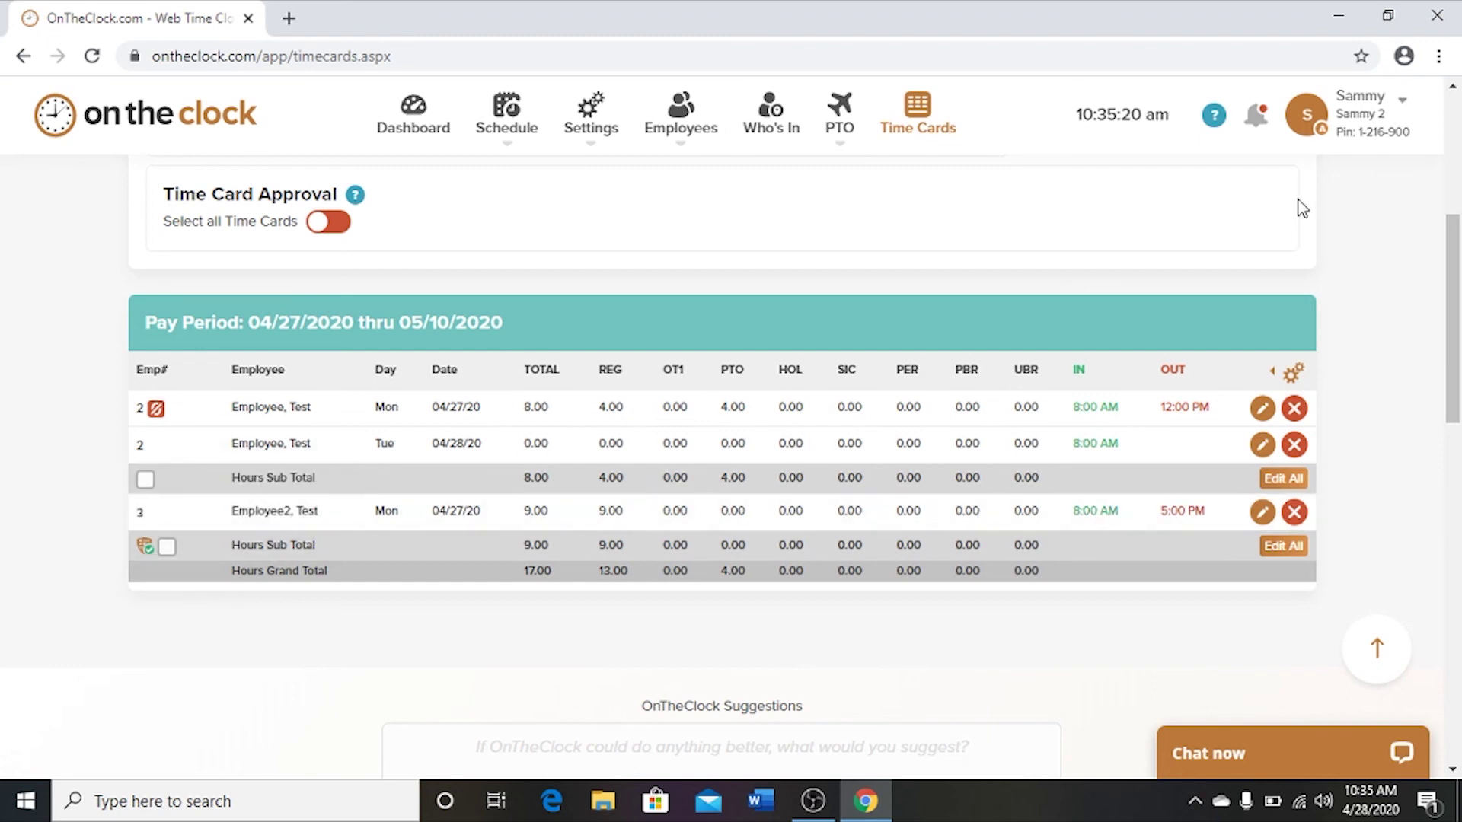
{"action": "left_click_drag", "start_coordinate": [1451, 247], "coordinate": [1449, 153]}
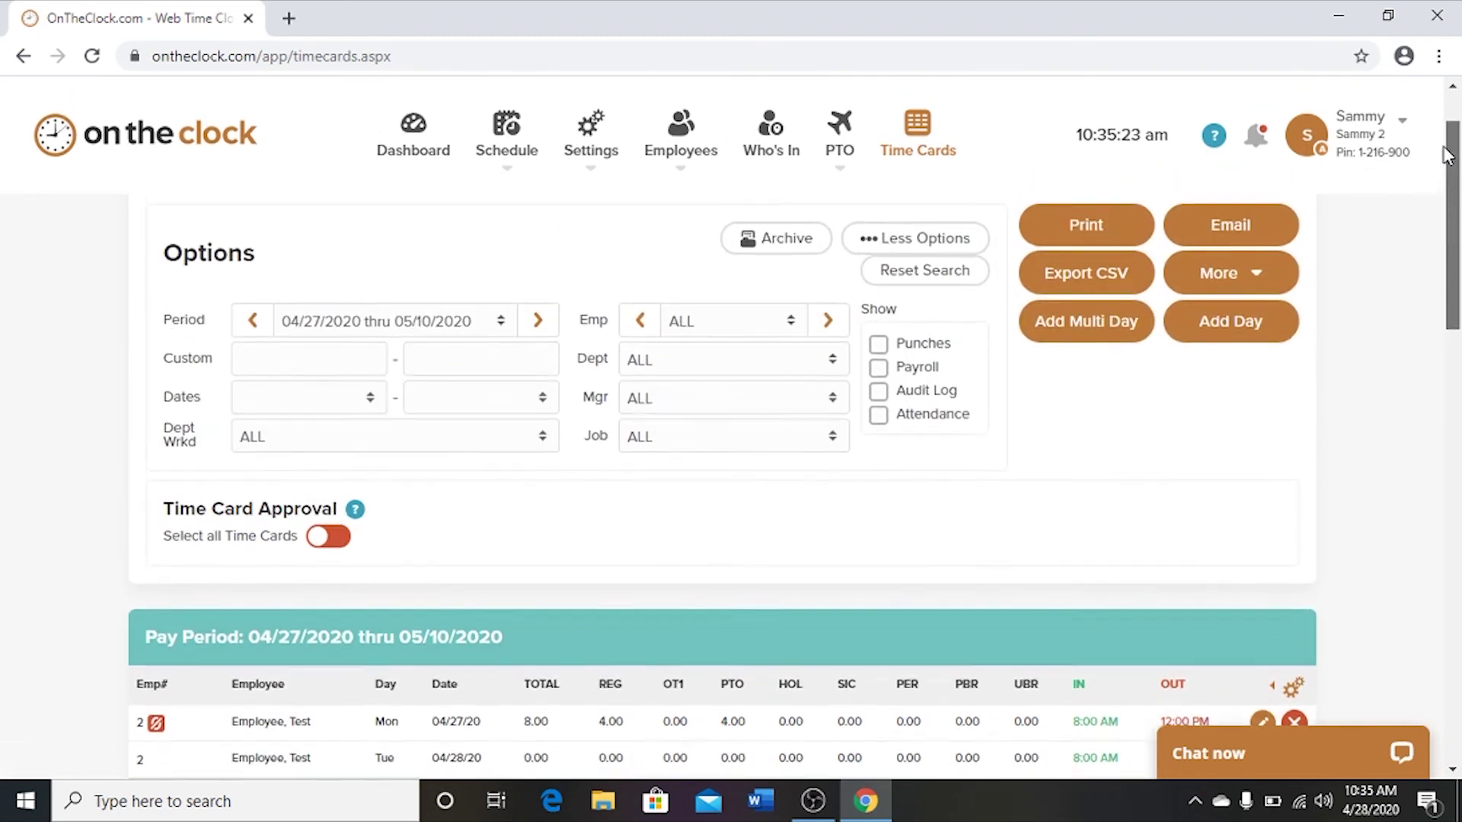